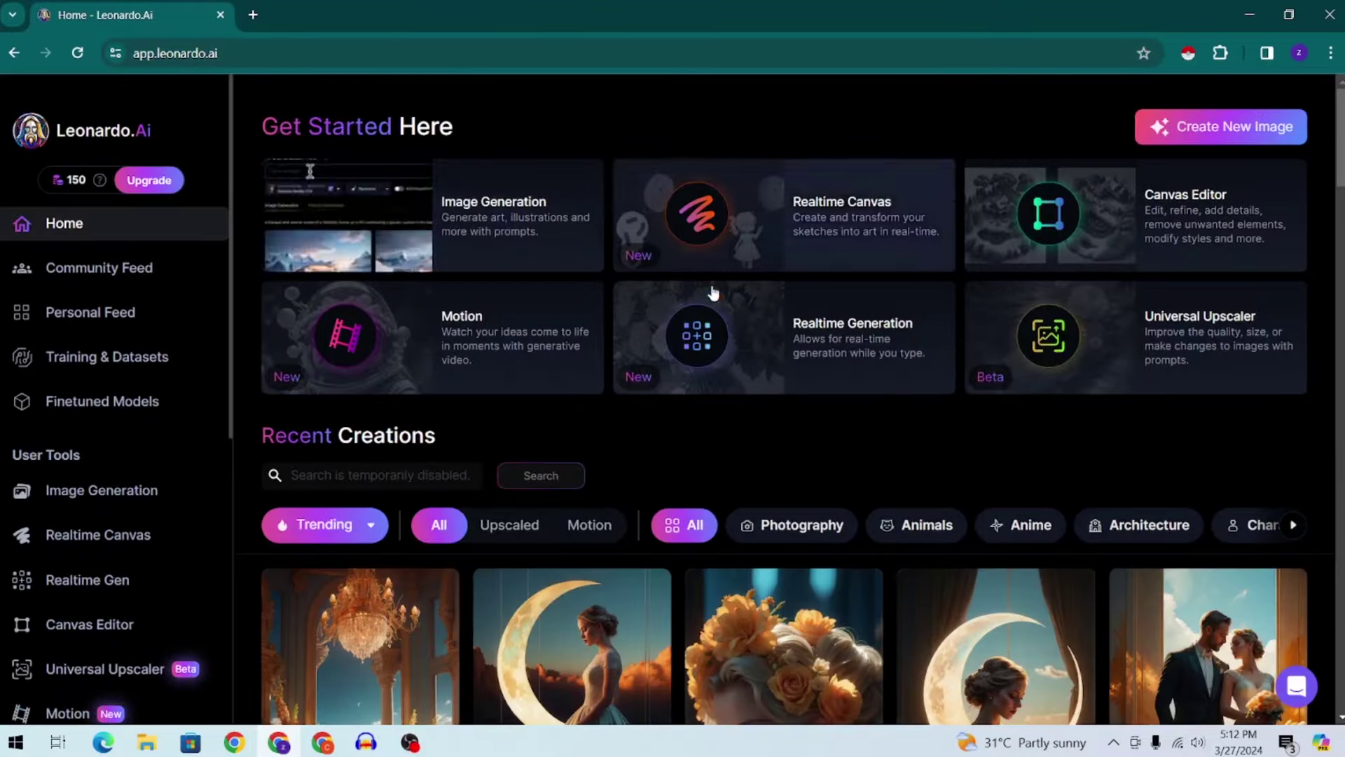
Open the Image Generation tool from the Leonardo.Ai home page and look through its generation history.
{"action": "scroll", "coordinate": [1324, 272], "scroll_direction": "down", "scroll_amount": 5}
{"action": "scroll", "coordinate": [1289, 281], "scroll_direction": "down", "scroll_amount": 8}
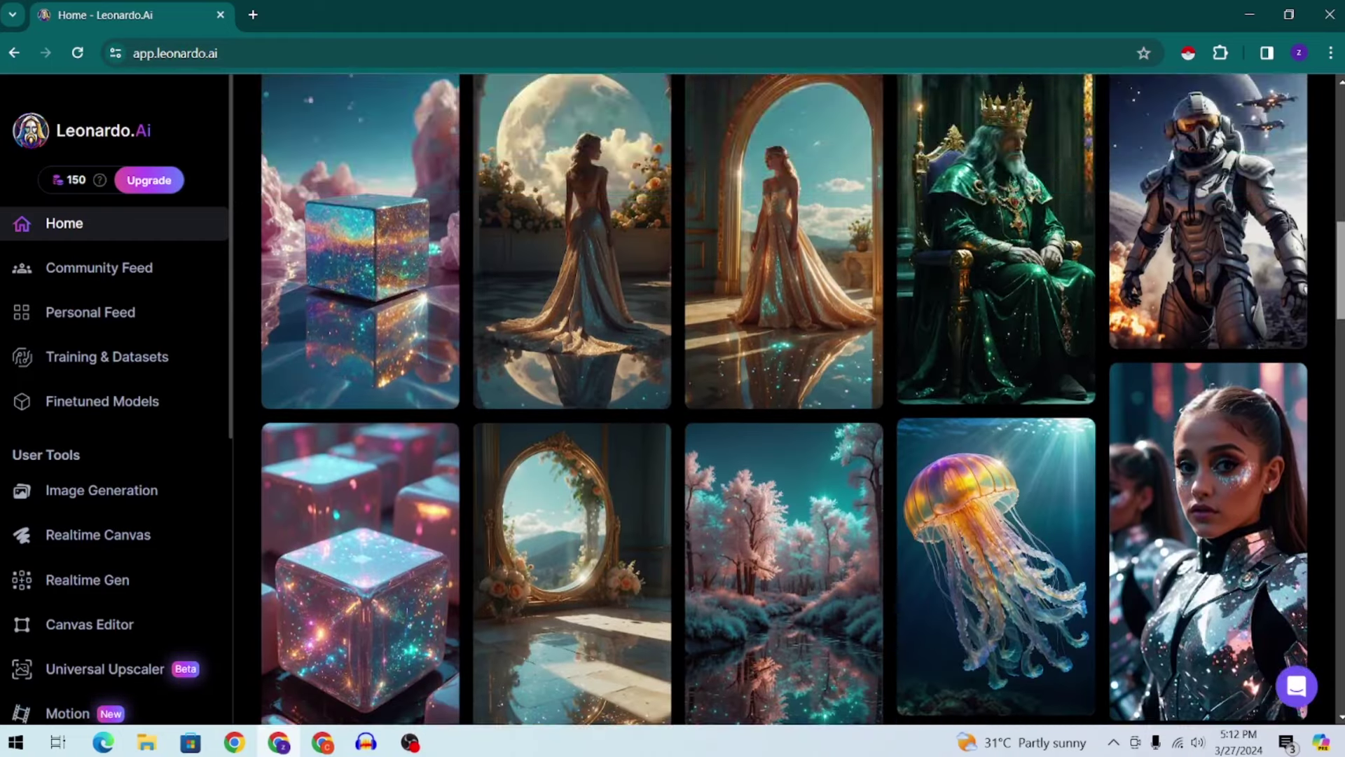
{"action": "scroll", "coordinate": [597, 205], "scroll_direction": "up", "scroll_amount": 13}
{"action": "left_click", "coordinate": [597, 204]}
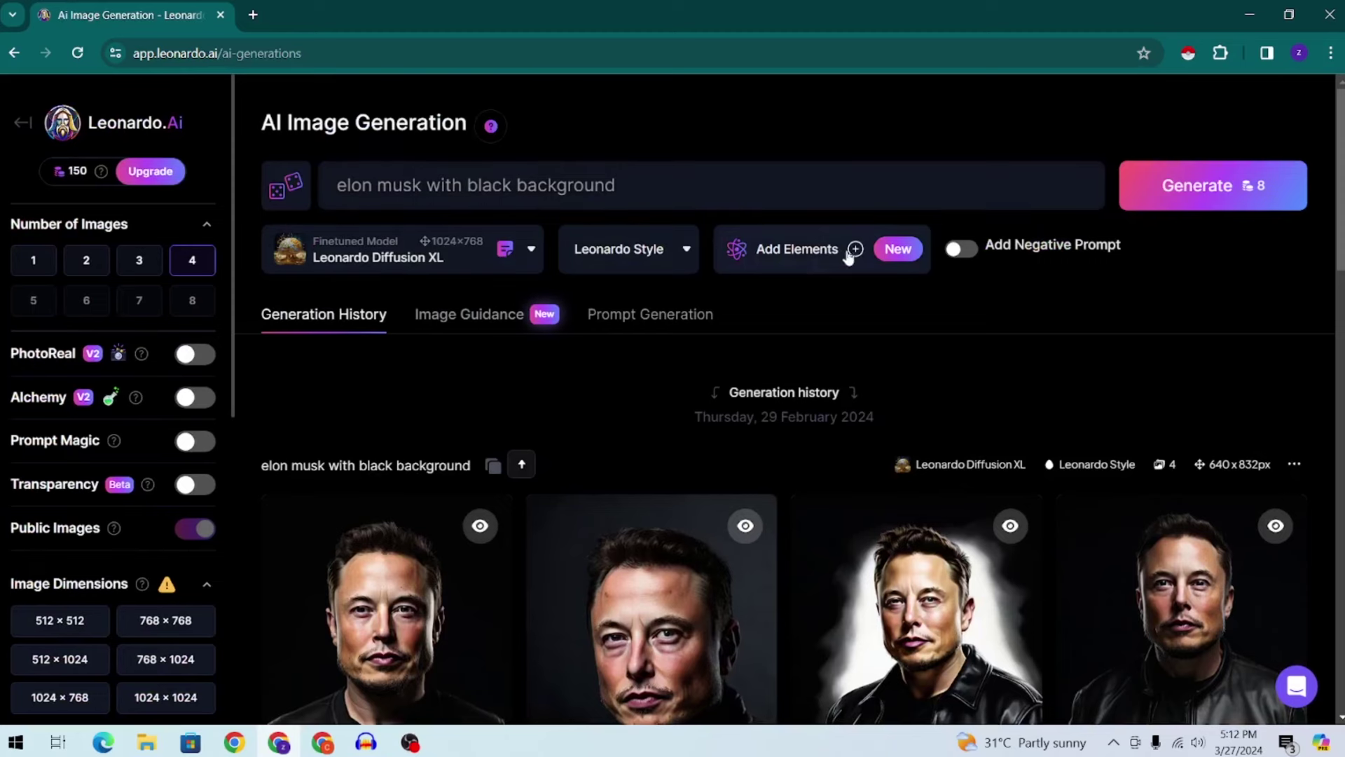
{"action": "scroll", "coordinate": [621, 212], "scroll_direction": "down", "scroll_amount": 5}
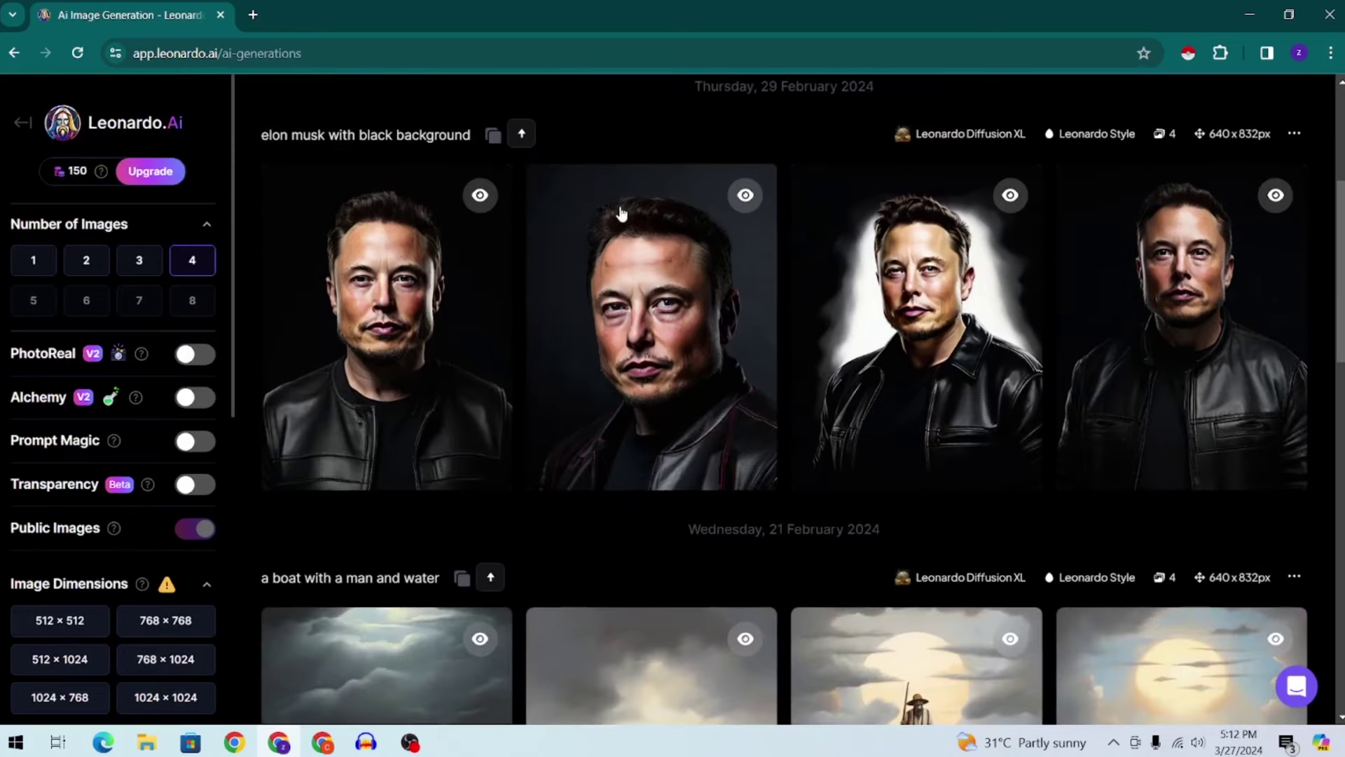
{"action": "scroll", "coordinate": [1121, 350], "scroll_direction": "up", "scroll_amount": 5}
Replace the prompt with "a man with black sun glasses" and generate the images.
{"action": "triple_click", "coordinate": [613, 103]}
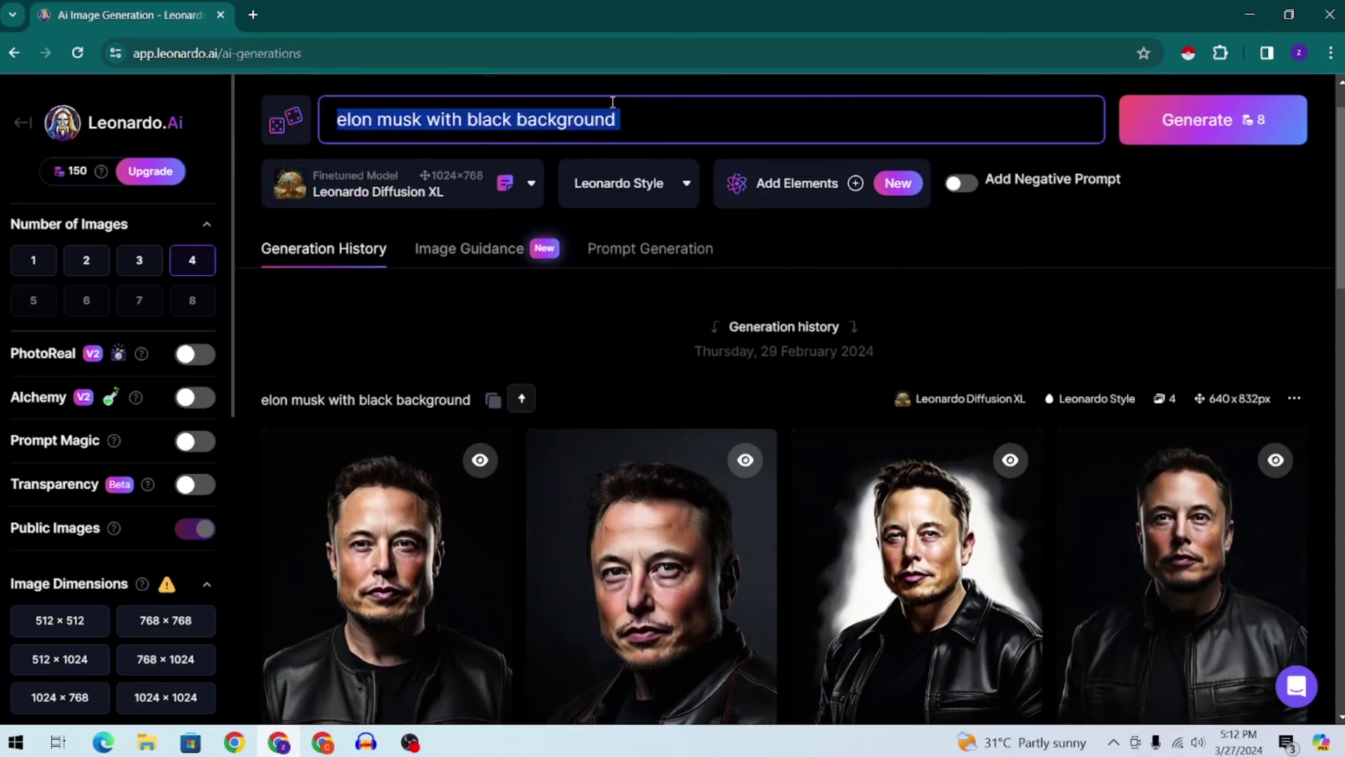
{"action": "type", "text": "a man"}
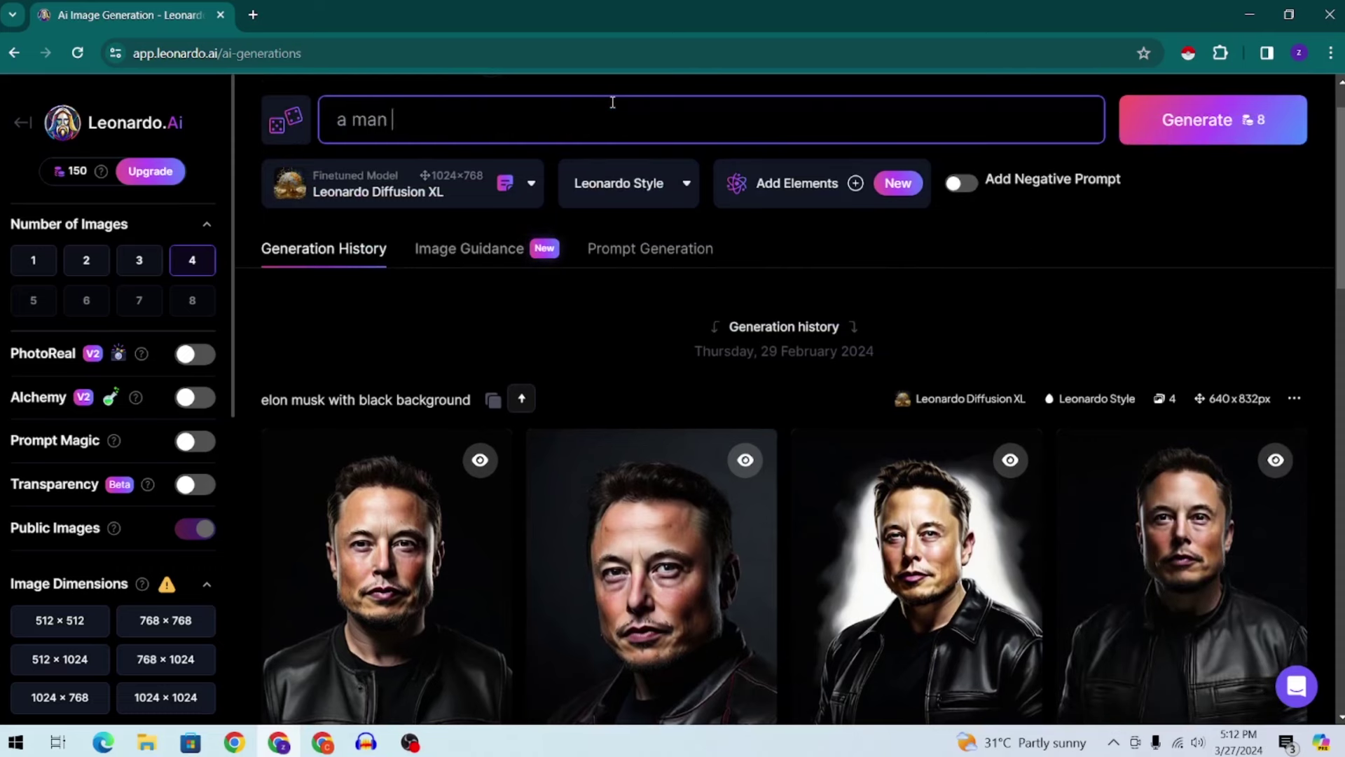
{"action": "type", "text": " with black sun glas"}
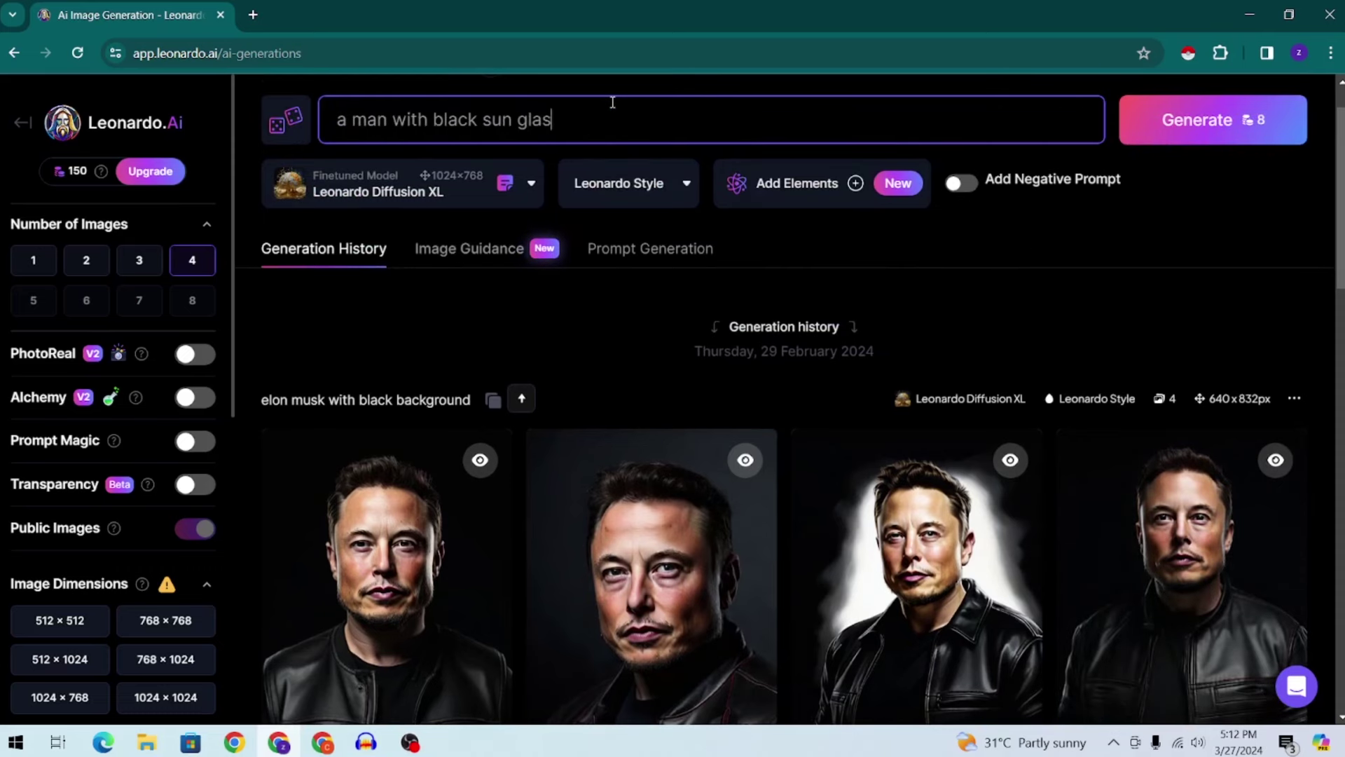
{"action": "type", "text": "ses"}
{"action": "key", "text": "Return"}
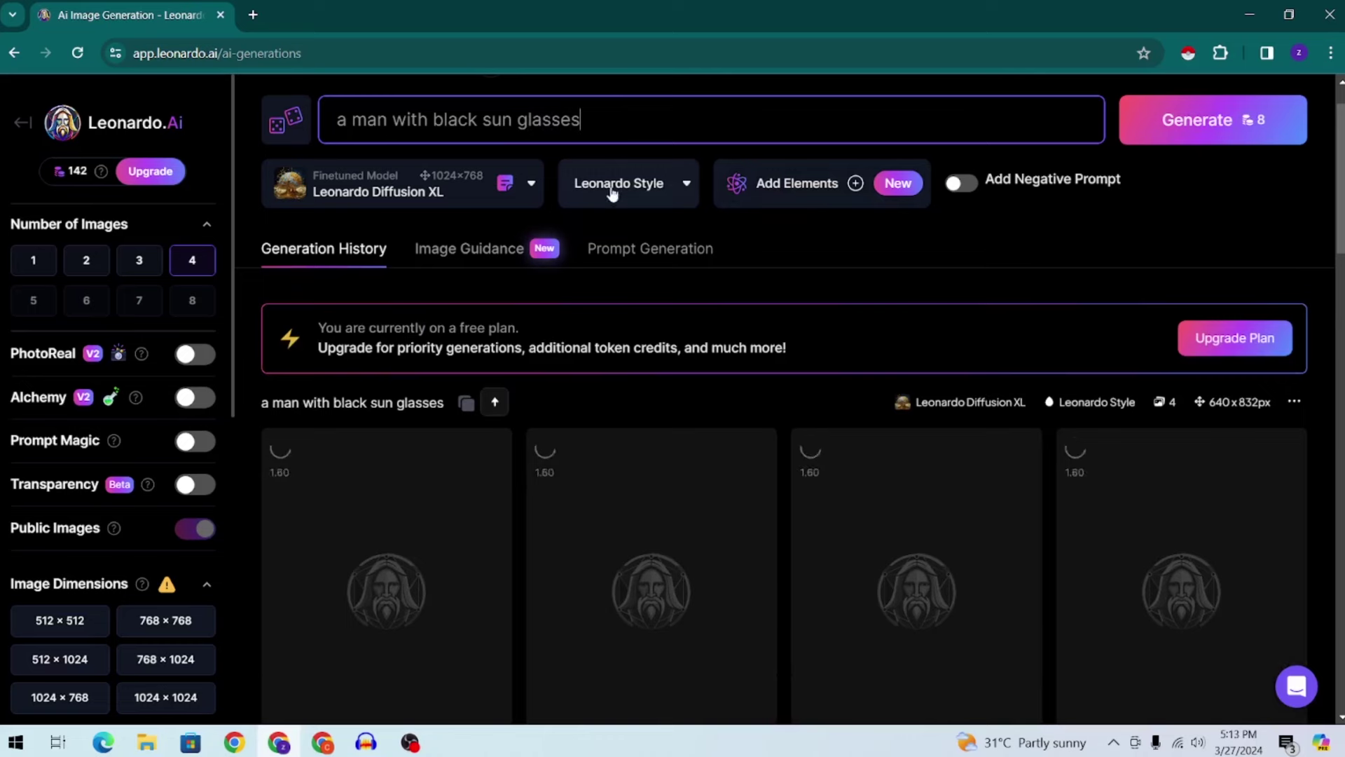
Download the fourth generated image of the man with black sunglasses.
{"action": "scroll", "coordinate": [522, 203], "scroll_direction": "up", "scroll_amount": 1}
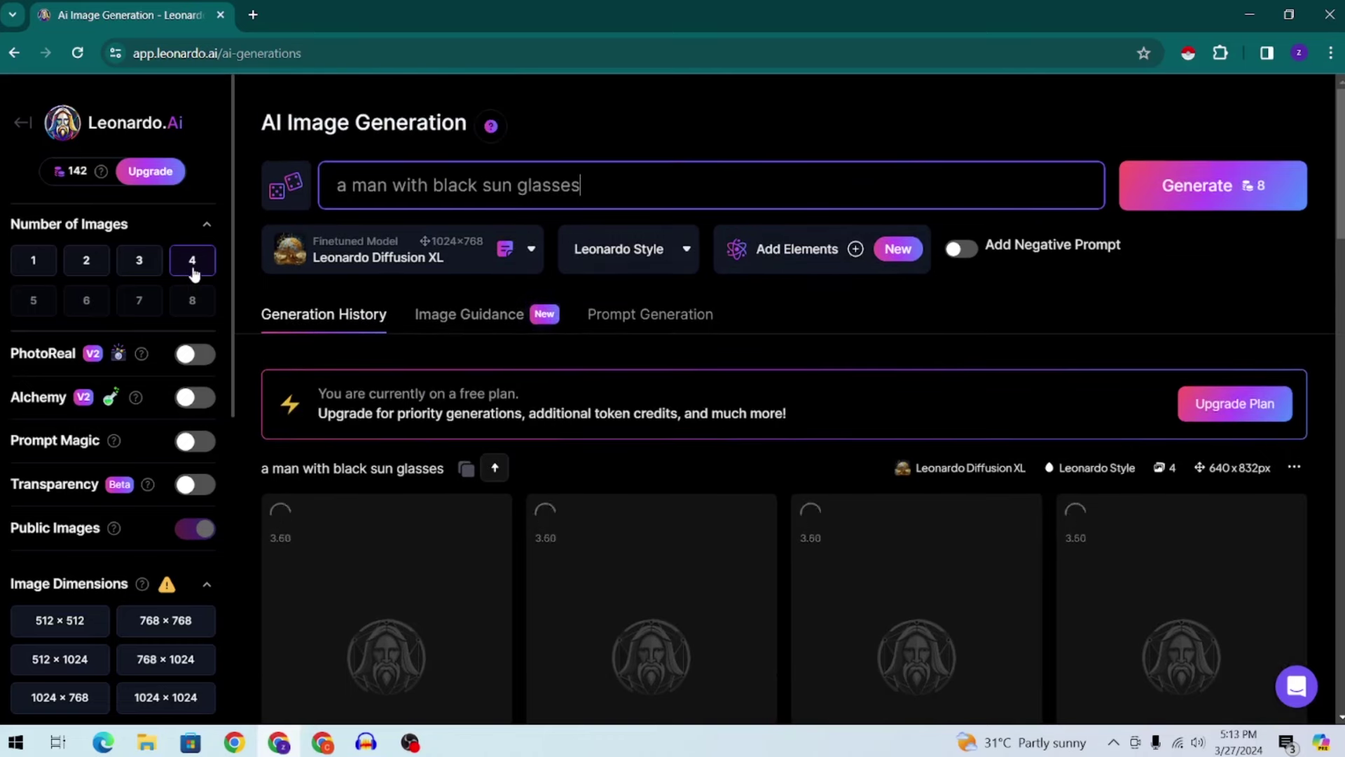
{"action": "left_click_drag", "start_coordinate": [1340, 210], "coordinate": [1340, 421]}
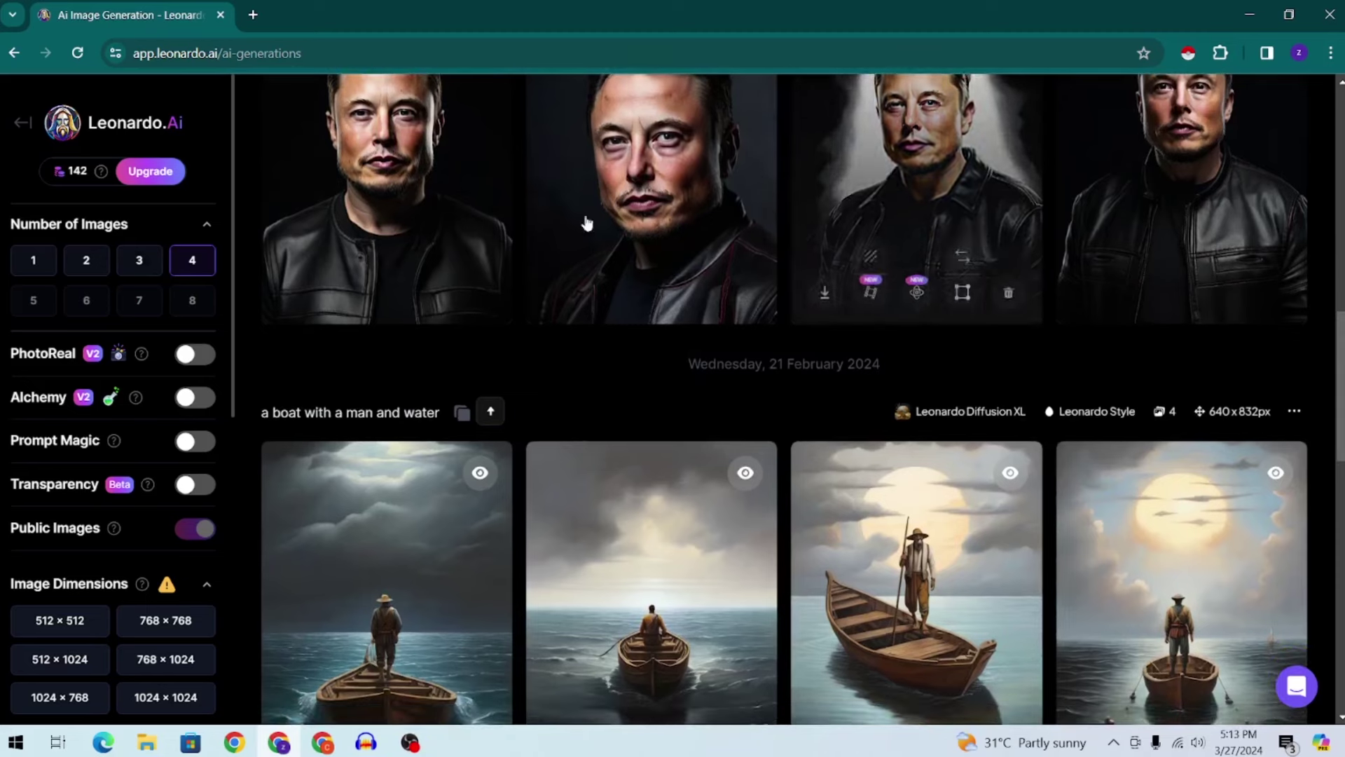
{"action": "scroll", "coordinate": [589, 225], "scroll_direction": "up", "scroll_amount": 12}
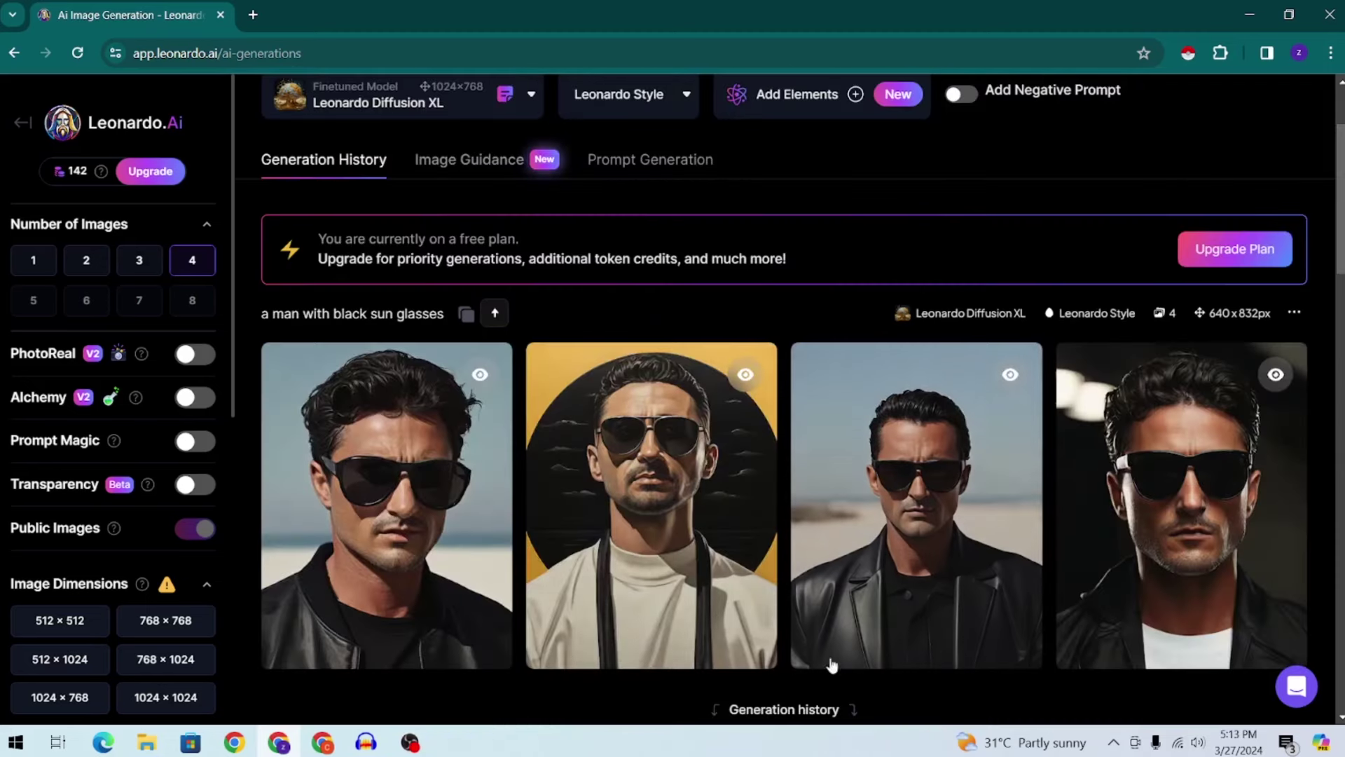
{"action": "mouse_move", "coordinate": [538, 581]}
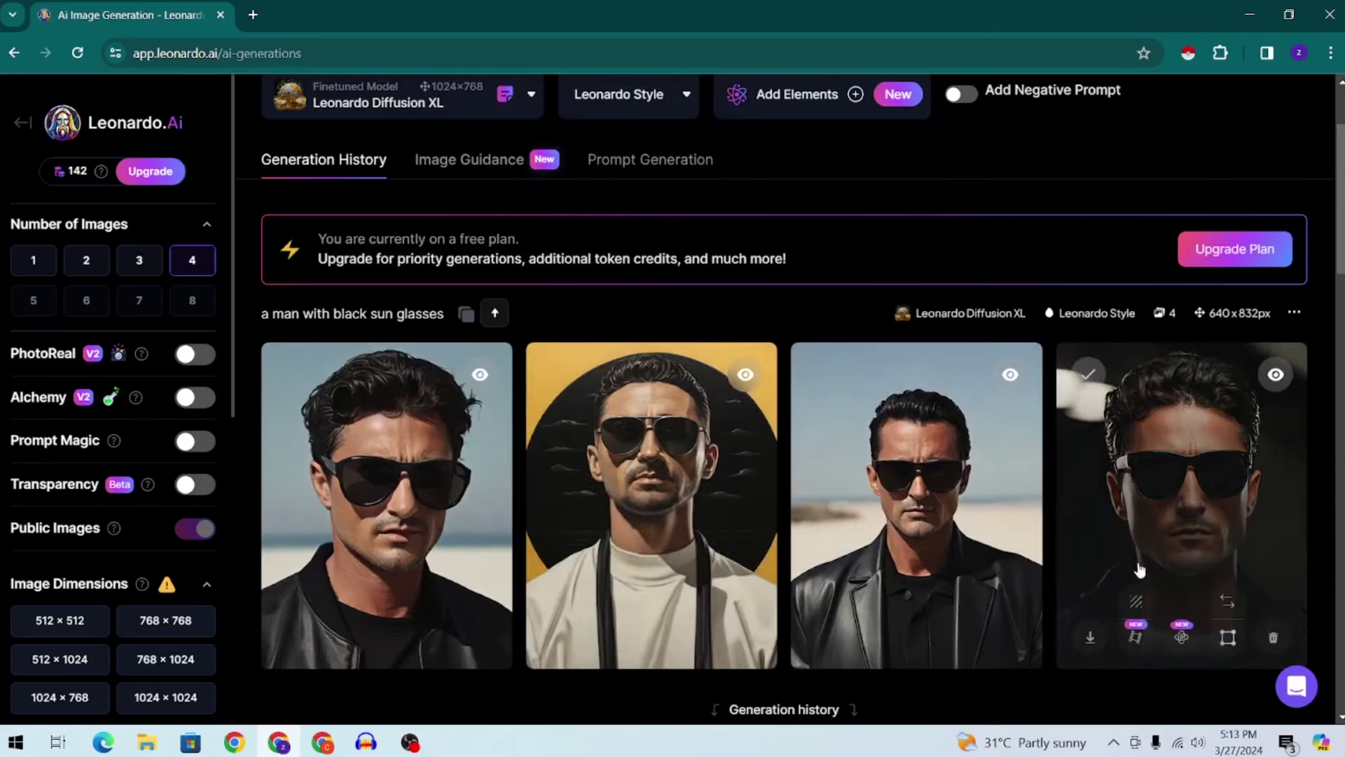
{"action": "left_click", "coordinate": [1091, 639]}
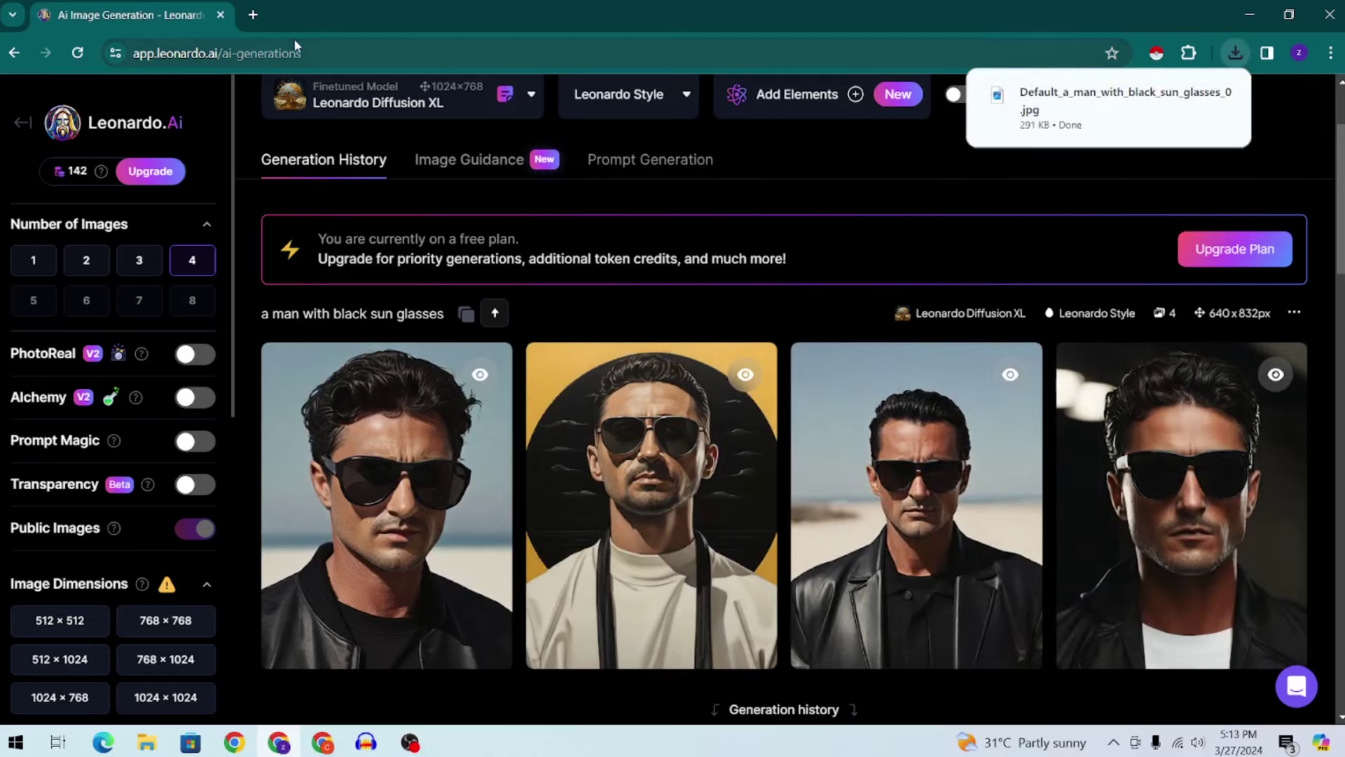
Open ElevenLabs Speech Synthesis in a new browser tab and clear the existing text from the text-to-speech field.
{"action": "left_click", "coordinate": [253, 15]}
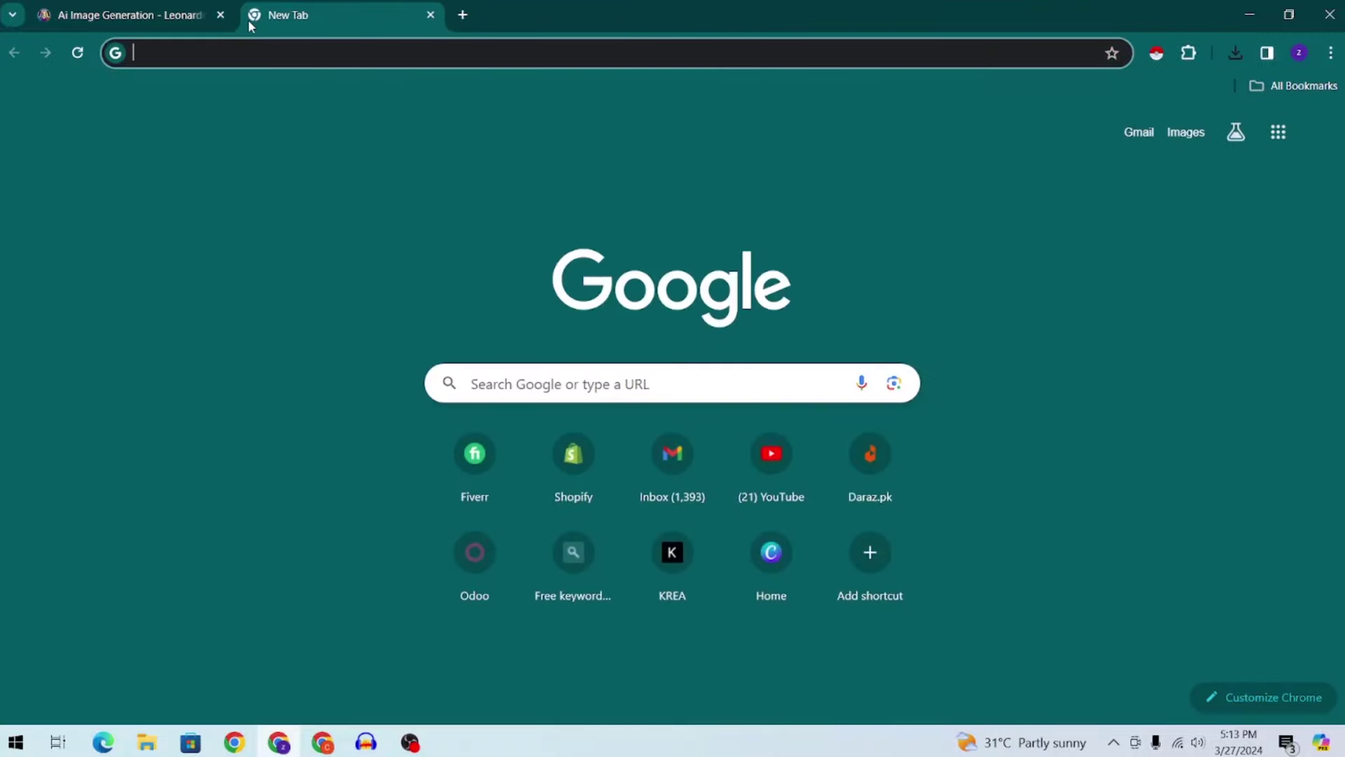
{"action": "type", "text": "l"}
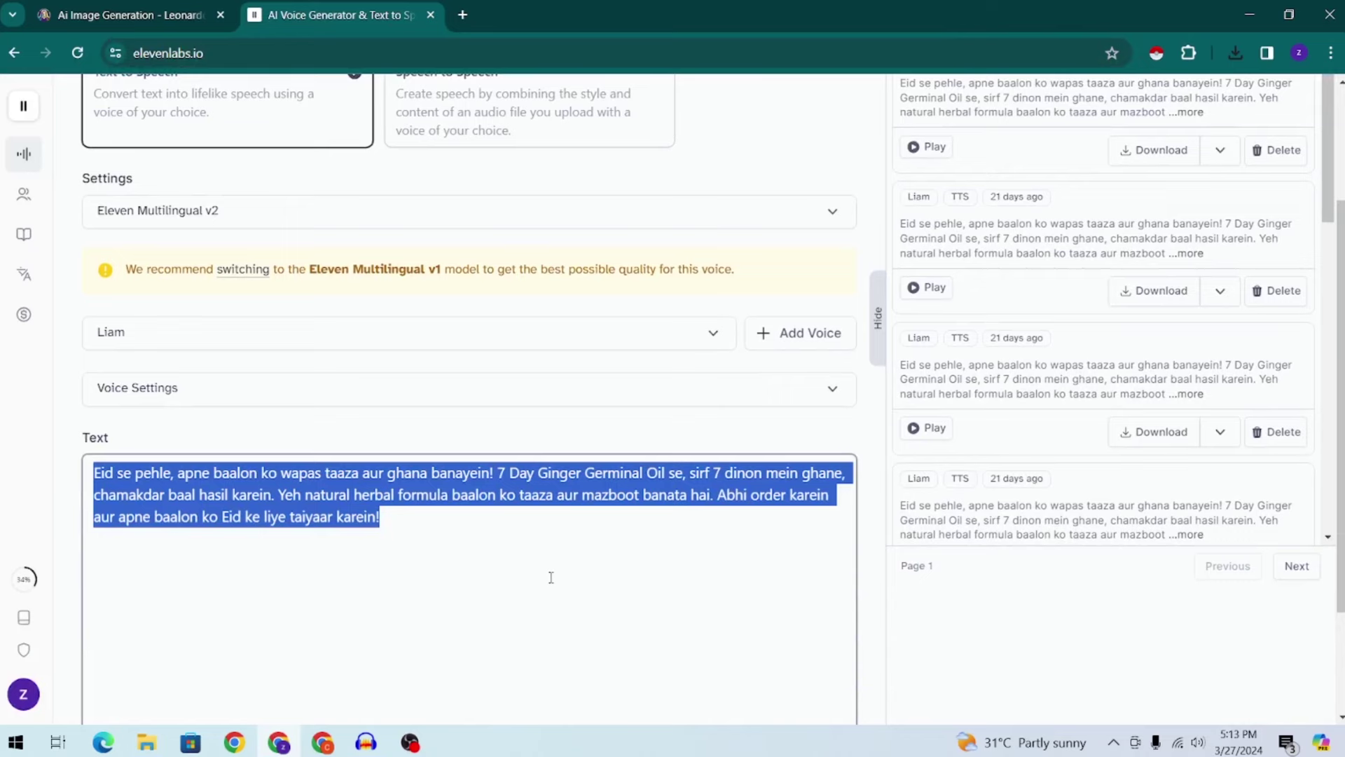
{"action": "key", "text": "BackSpace"}
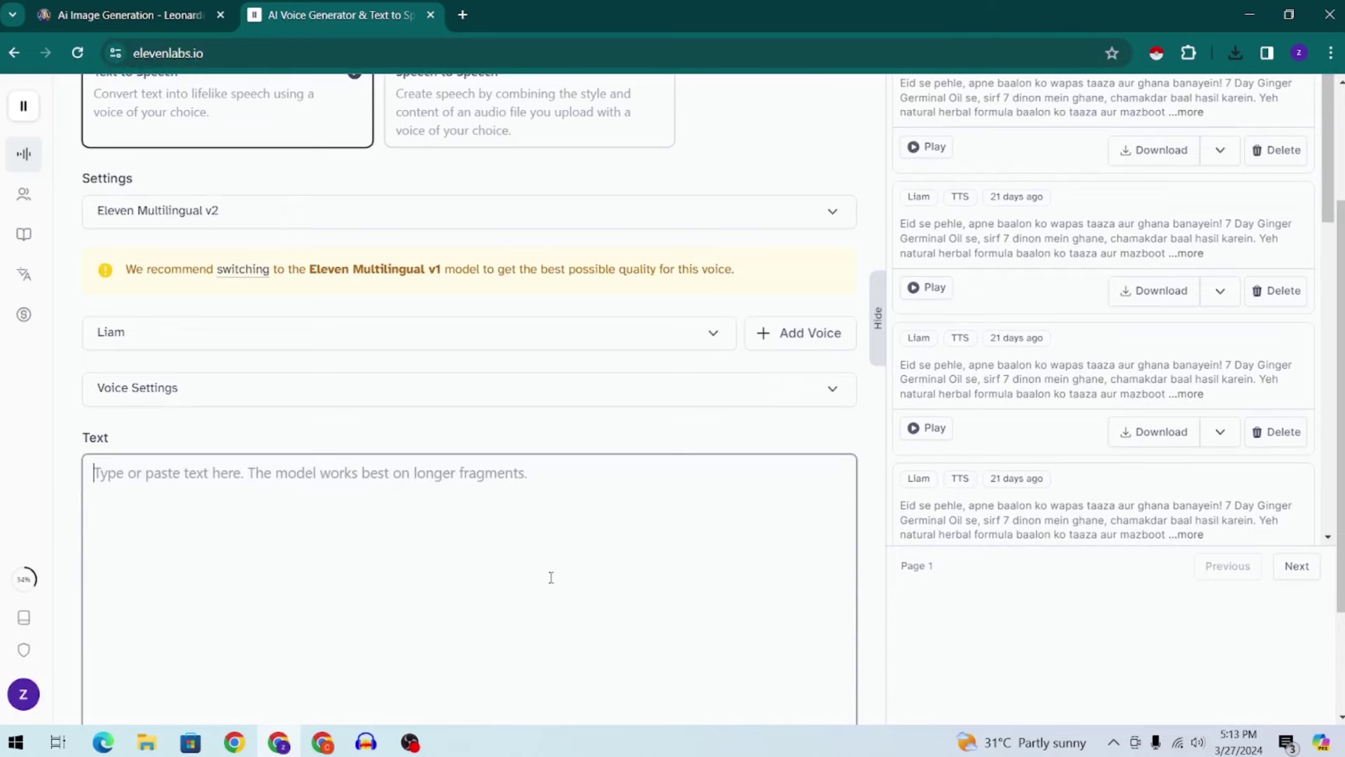
{"action": "scroll", "coordinate": [1159, 315], "scroll_direction": "up", "scroll_amount": 3}
{"action": "scroll", "coordinate": [990, 264], "scroll_direction": "down", "scroll_amount": 2}
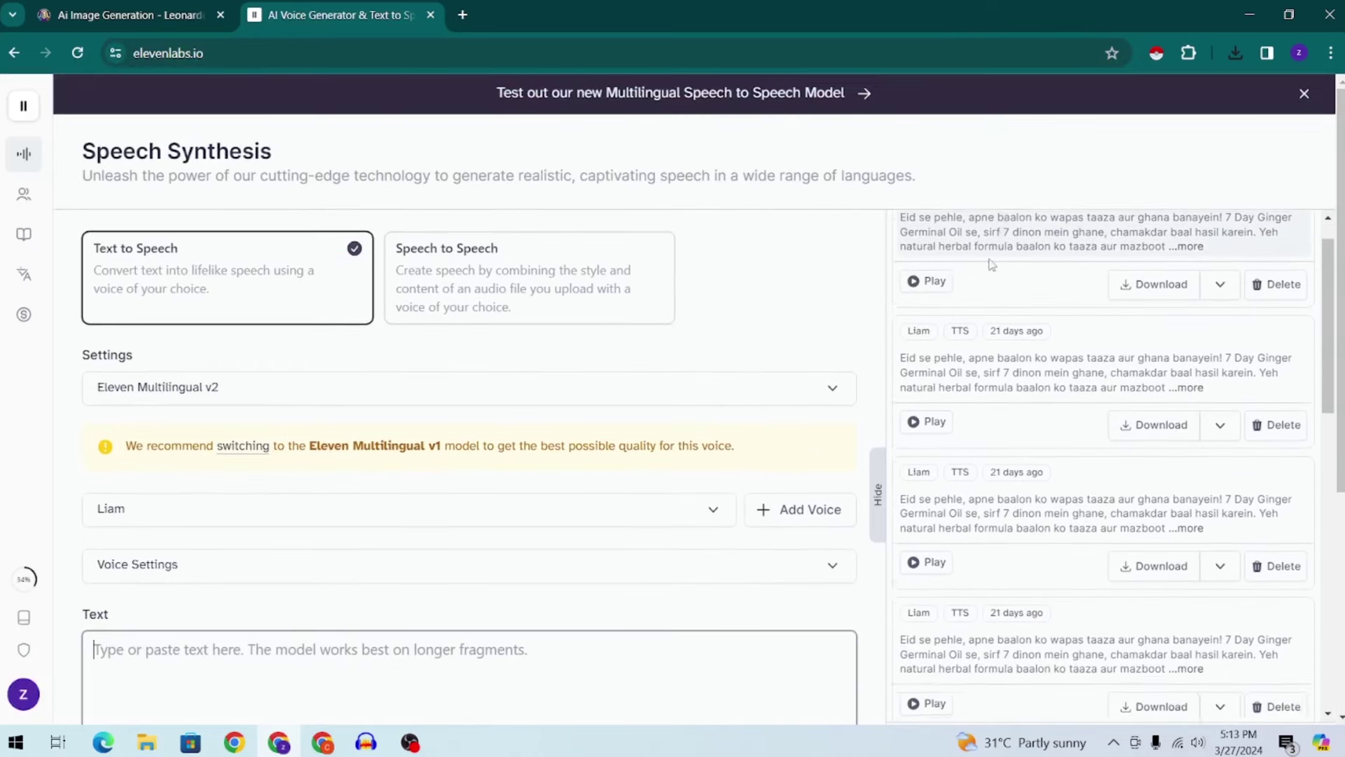
{"action": "scroll", "coordinate": [405, 465], "scroll_direction": "down", "scroll_amount": 4}
{"action": "scroll", "coordinate": [405, 465], "scroll_direction": "down", "scroll_amount": 1}
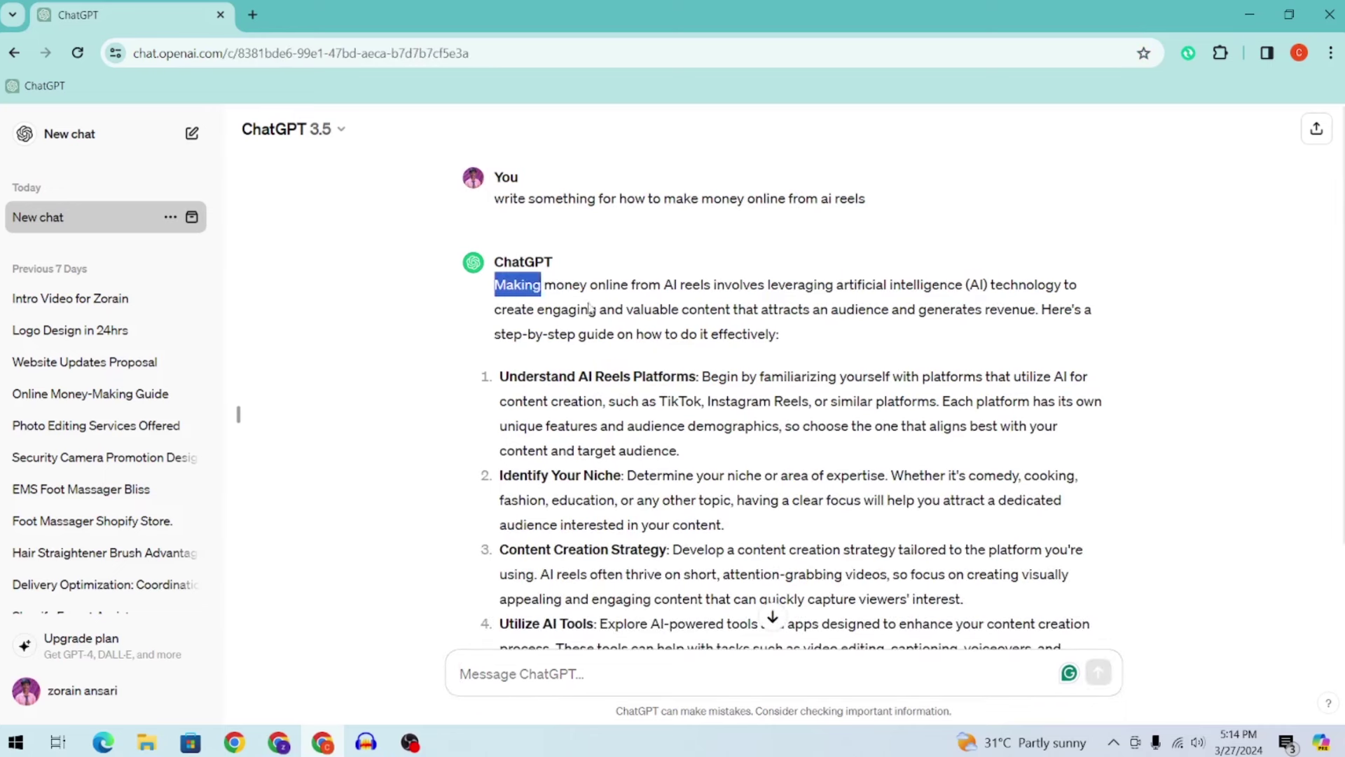
Copy the first sentence of ChatGPT's answer on making money from AI reels into the ElevenLabs text field.
{"action": "left_click_drag", "start_coordinate": [589, 309], "coordinate": [800, 351]}
{"action": "left_click_drag", "start_coordinate": [867, 321], "coordinate": [1038, 309]}
{"action": "key", "text": "ctrl+c"}
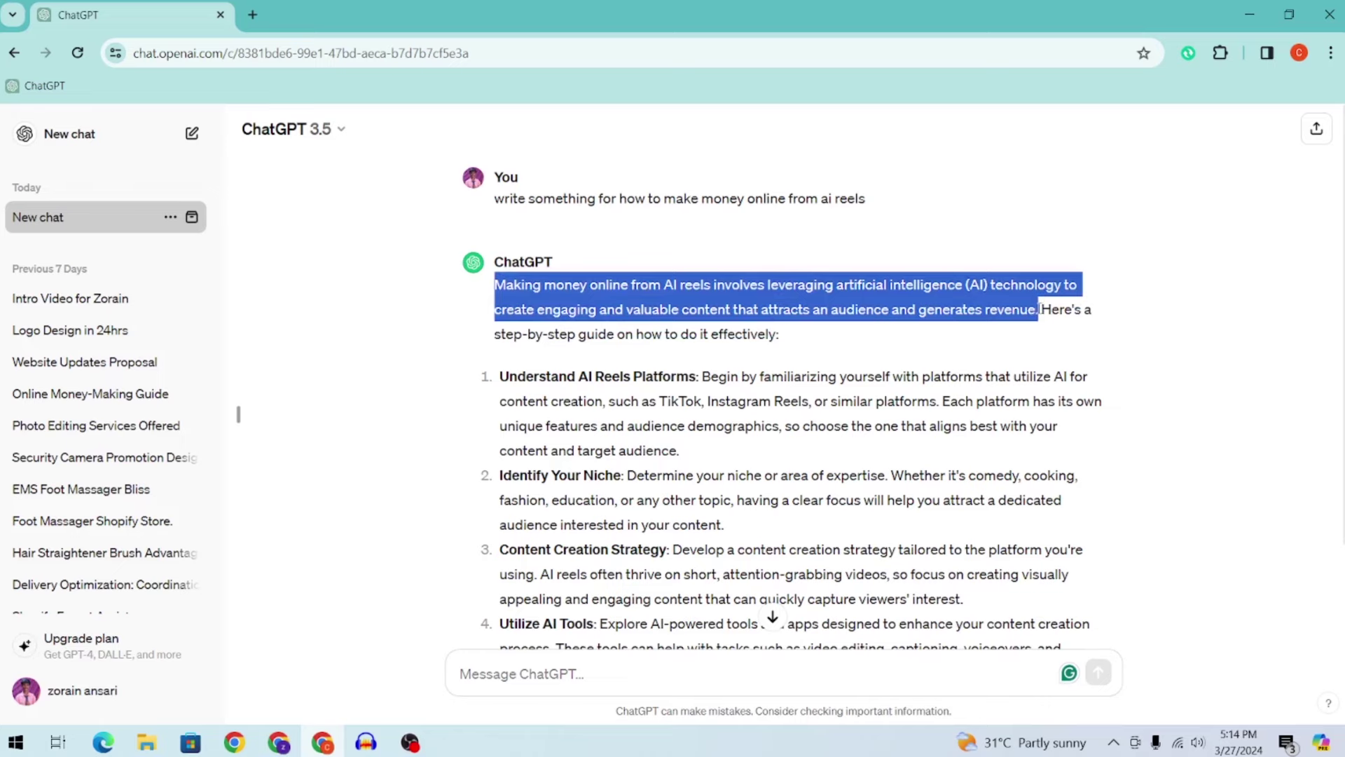
{"action": "key", "text": "alt+Tab"}
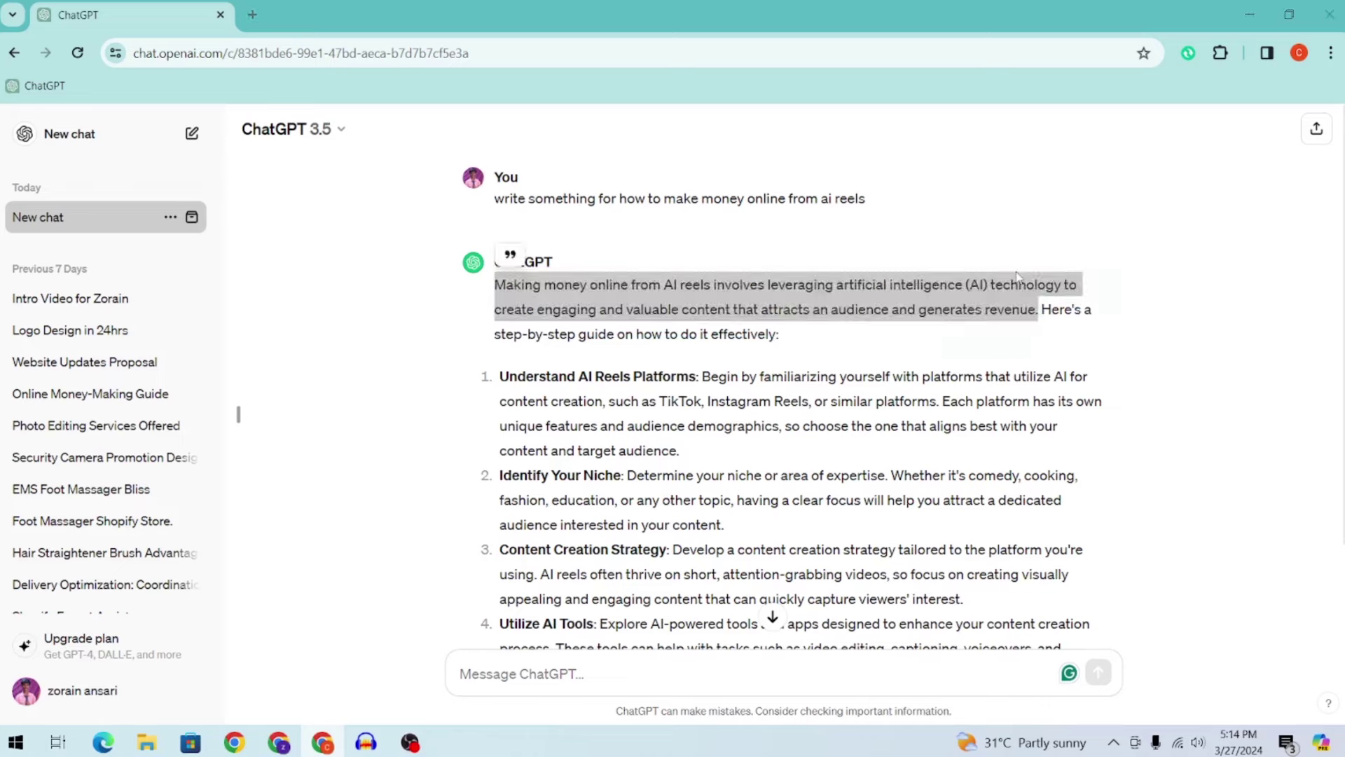
{"action": "left_click", "coordinate": [321, 337]}
{"action": "key", "text": "ctrl+v"}
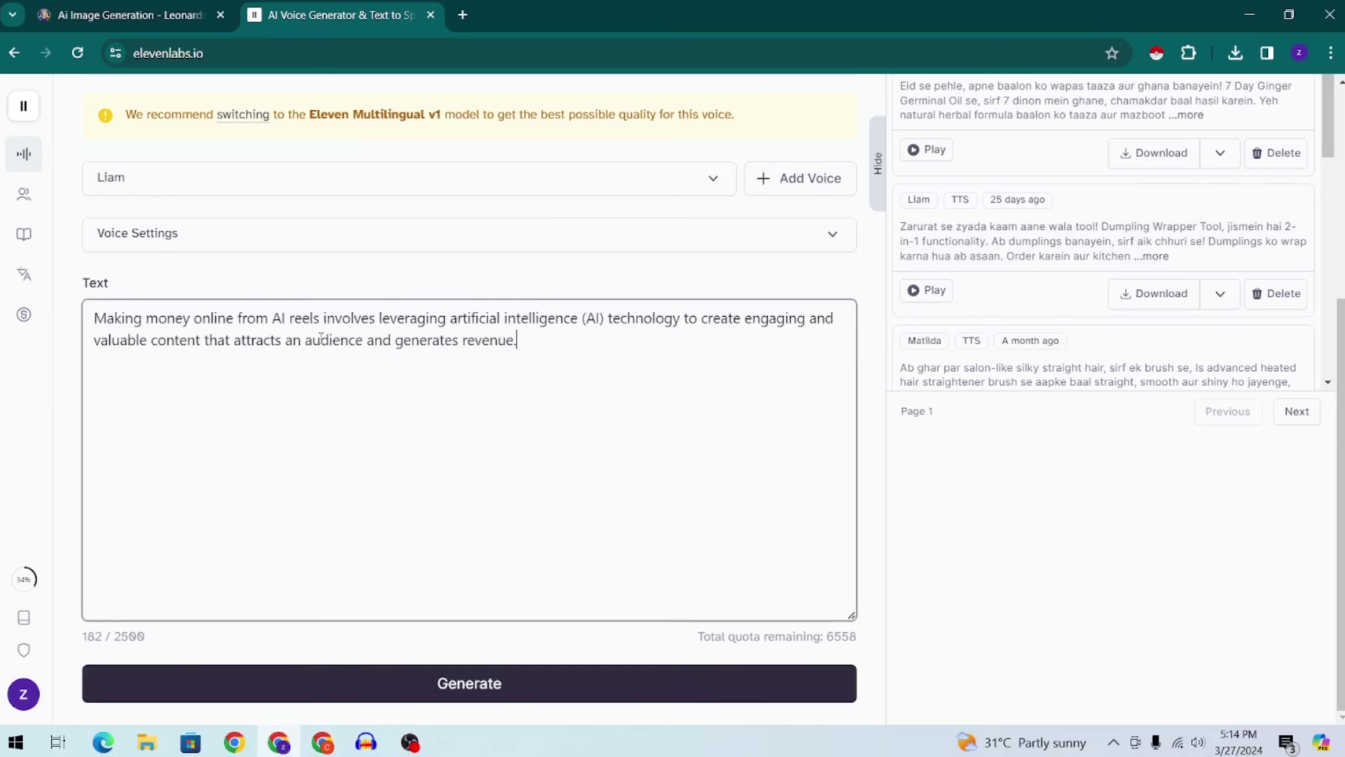
Select the Liam voice and generate the speech from the pasted text.
{"action": "left_click", "coordinate": [592, 231]}
{"action": "left_click", "coordinate": [601, 231]}
{"action": "left_click", "coordinate": [717, 188]}
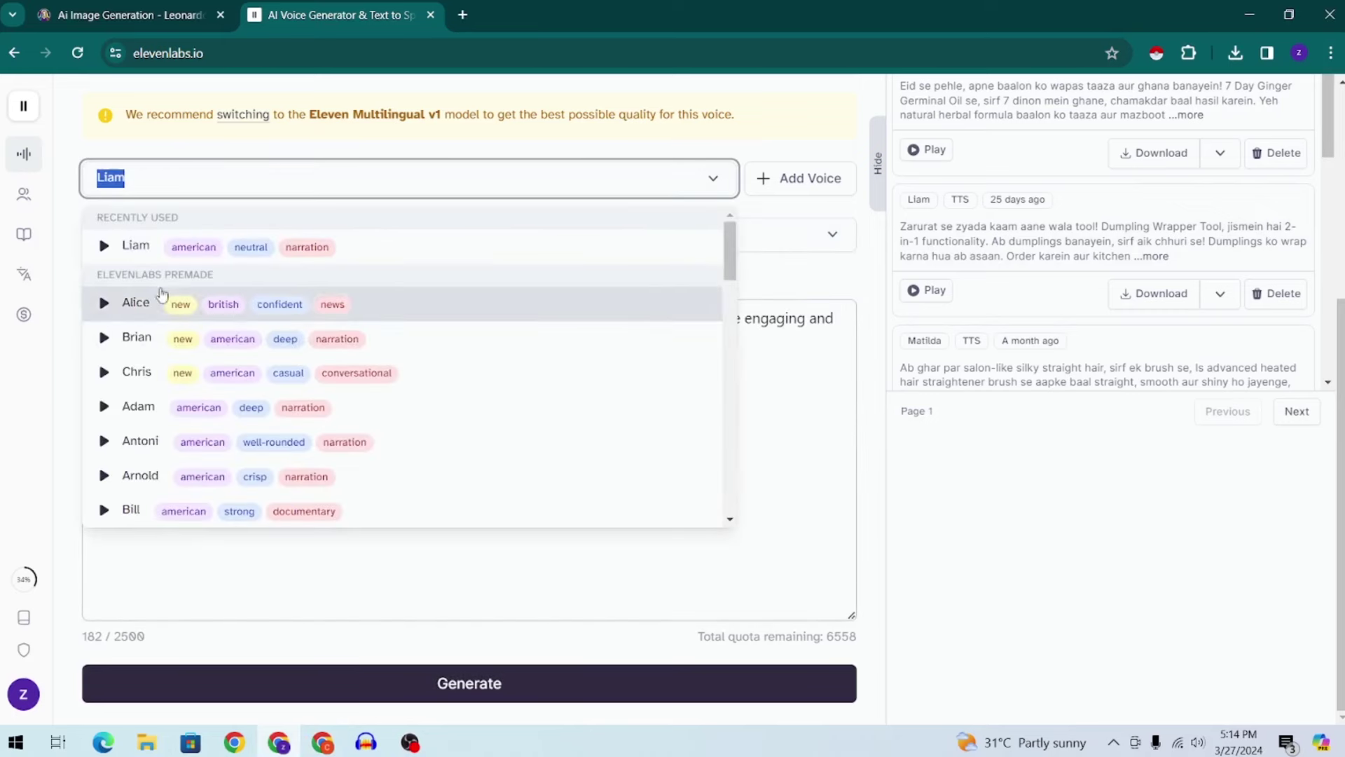
{"action": "left_click", "coordinate": [161, 246]}
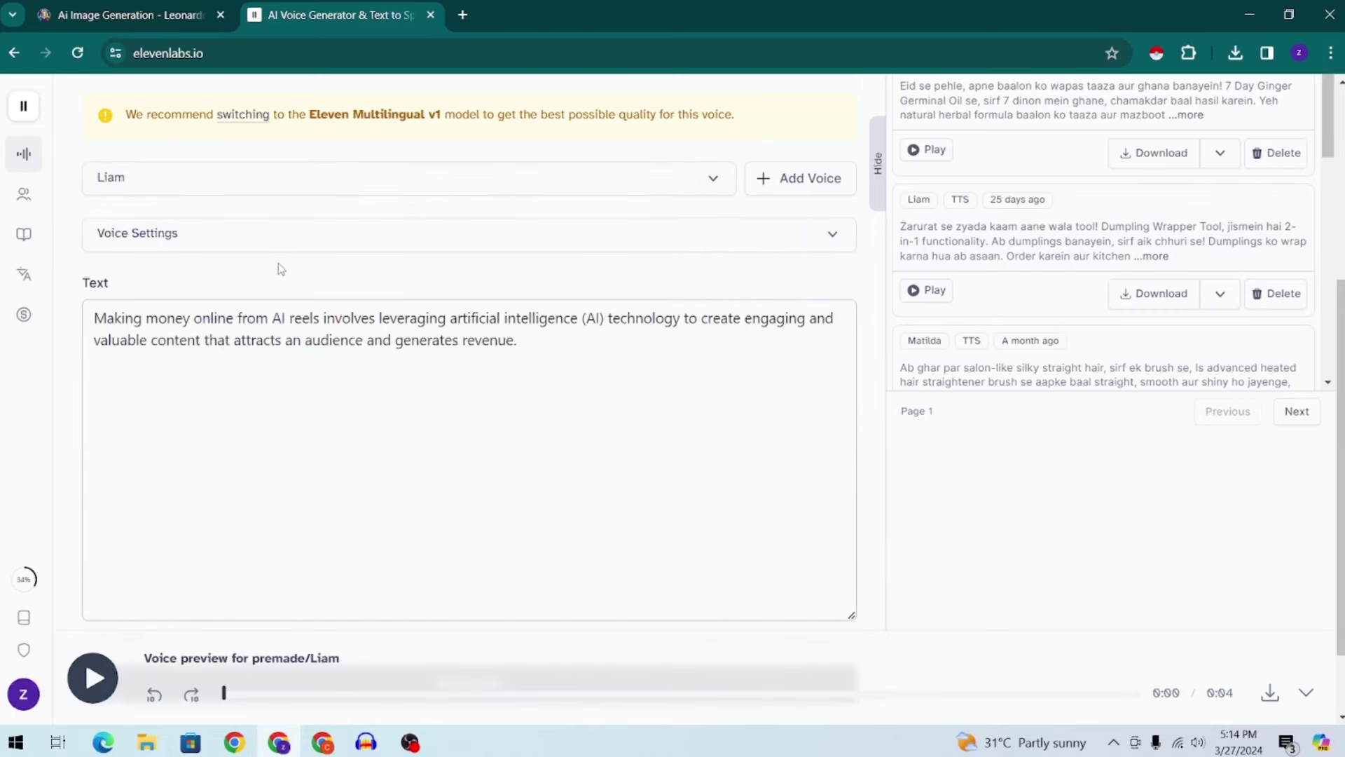
{"action": "scroll", "coordinate": [184, 235], "scroll_direction": "down", "scroll_amount": 1}
{"action": "left_click", "coordinate": [504, 586]}
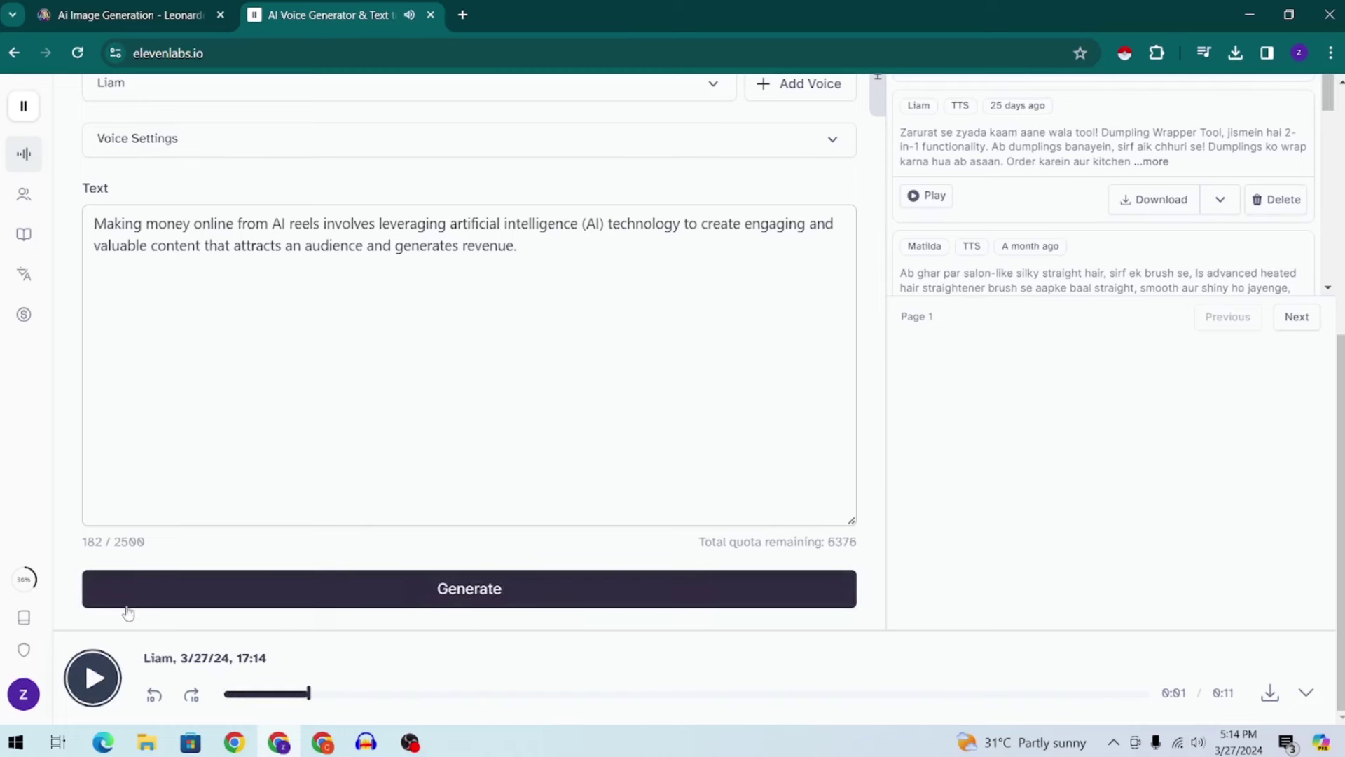
Download the generated Liam speech audio and return to the Leonardo.Ai images.
{"action": "left_click", "coordinate": [1275, 699]}
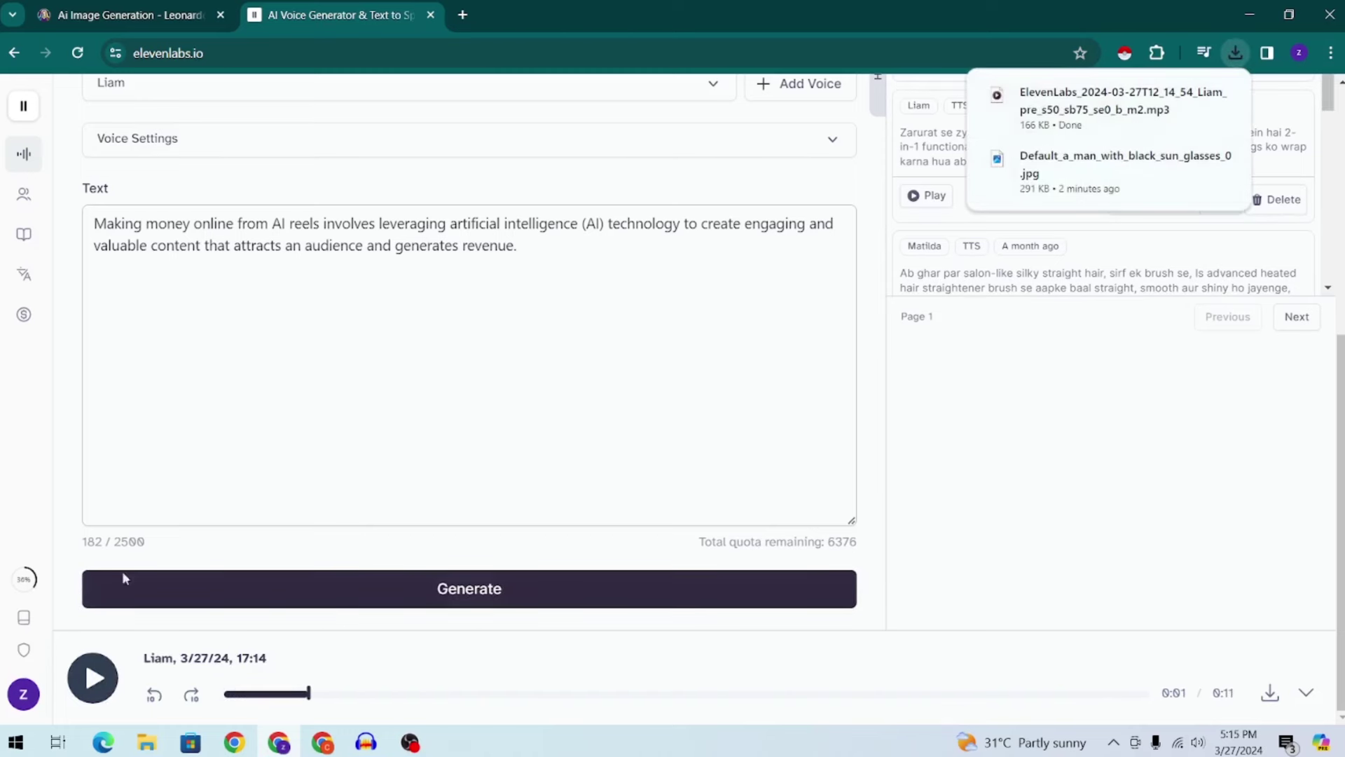
{"action": "double_click", "coordinate": [1213, 700]}
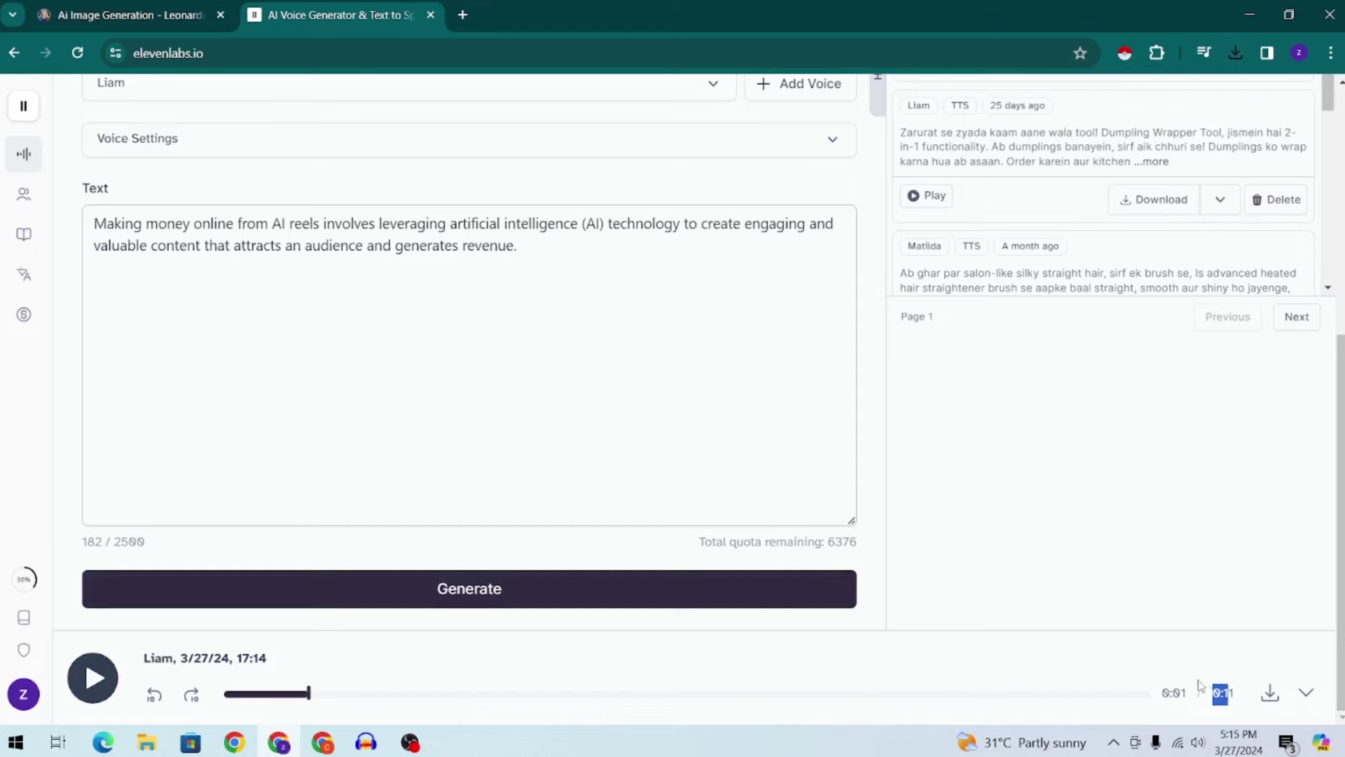
{"action": "left_click", "coordinate": [109, 9]}
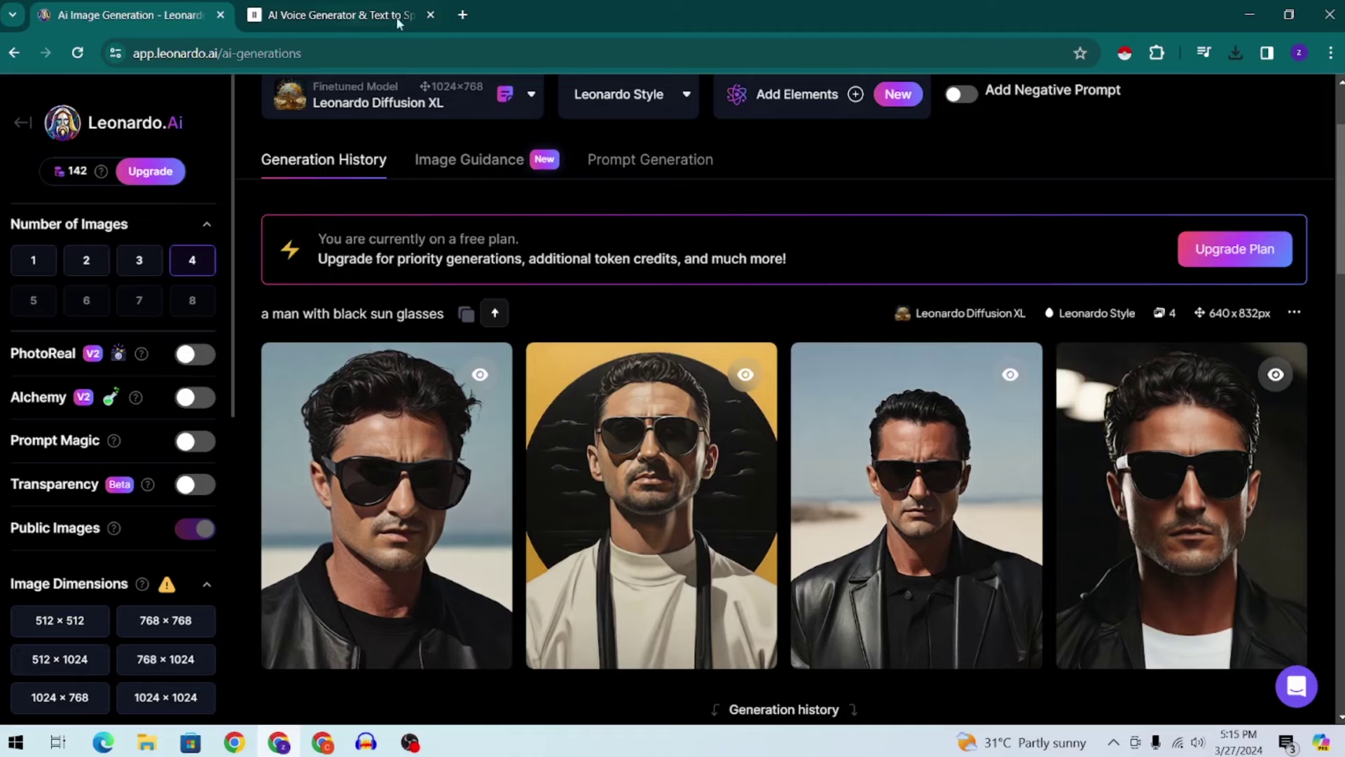
Search Google for heygen in a new tab and open the official HeyGen - AI Video Generator website.
{"action": "left_click", "coordinate": [457, 15]}
{"action": "type", "text": "hey"}
{"action": "key", "text": "Return"}
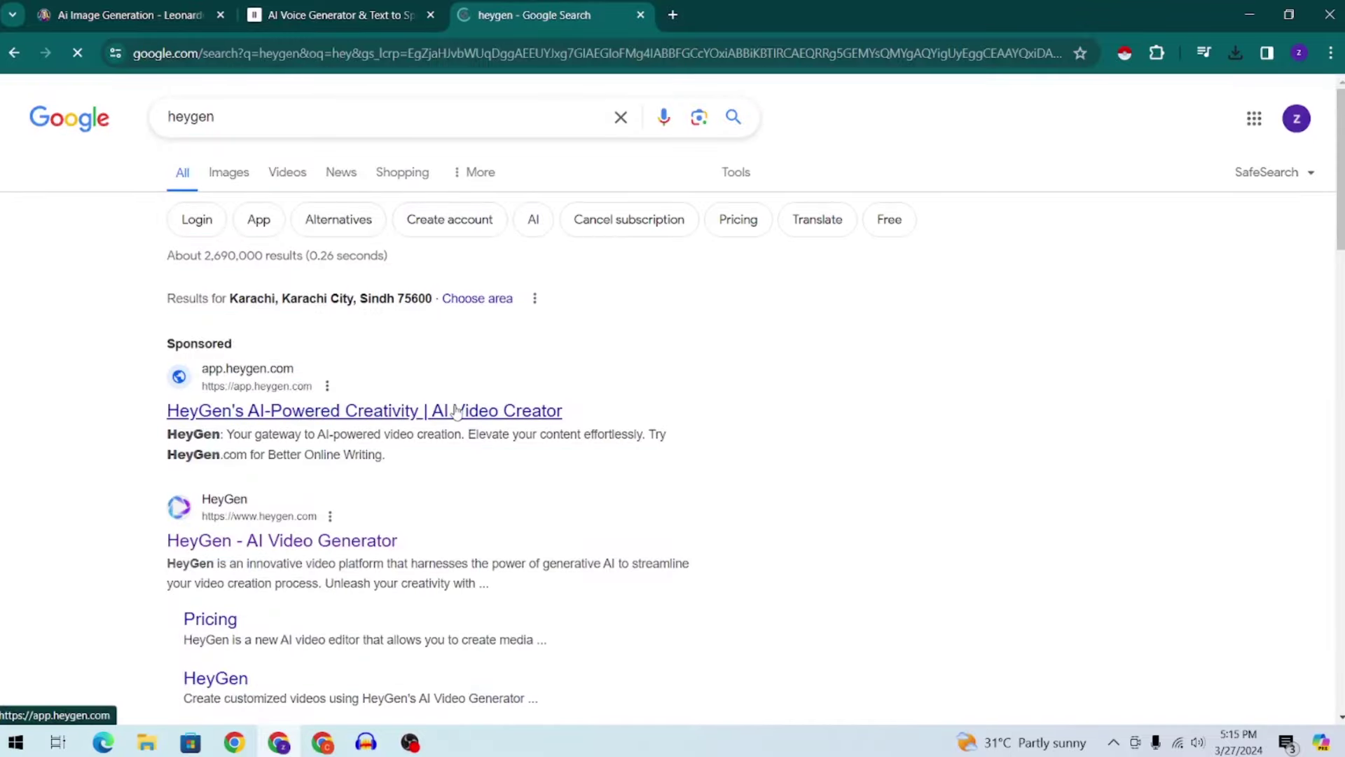
{"action": "left_click", "coordinate": [456, 410]}
{"action": "key", "text": "alt+Left"}
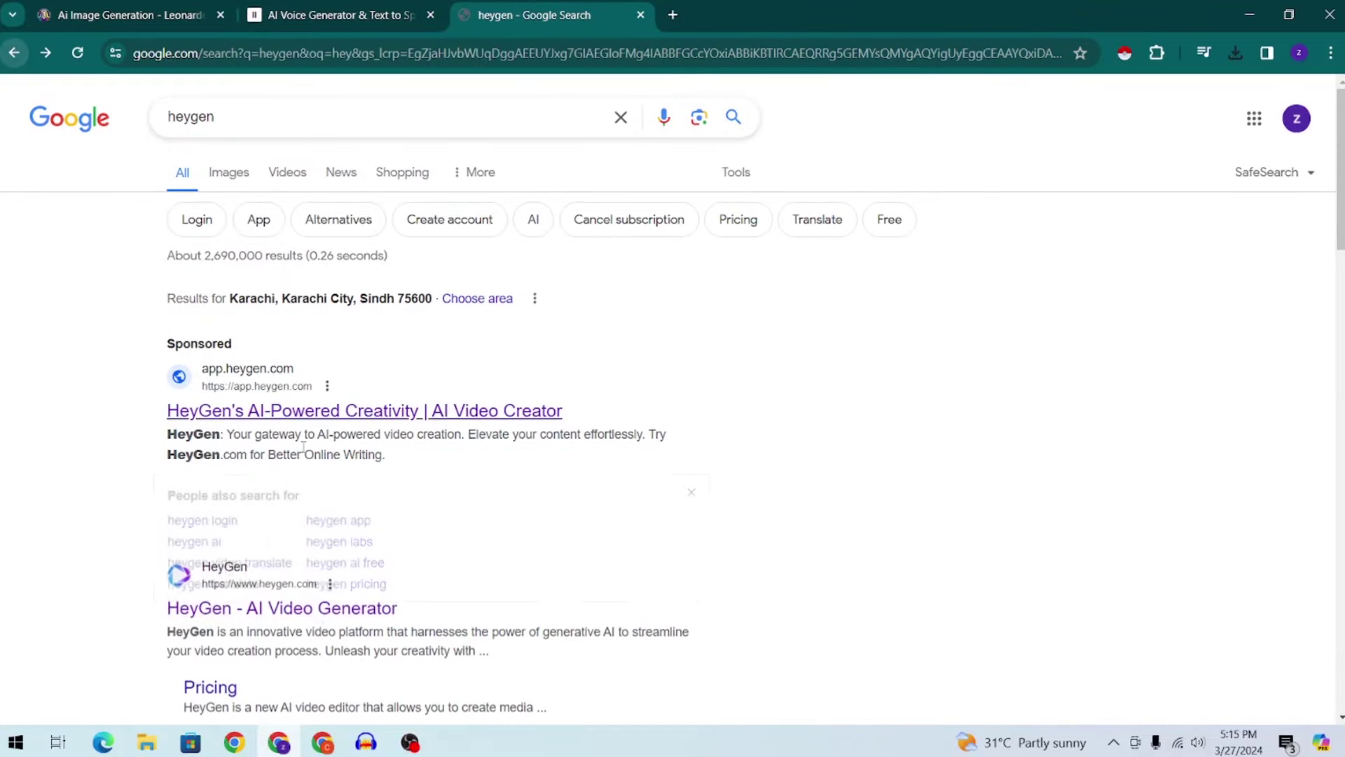
{"action": "left_click", "coordinate": [281, 659]}
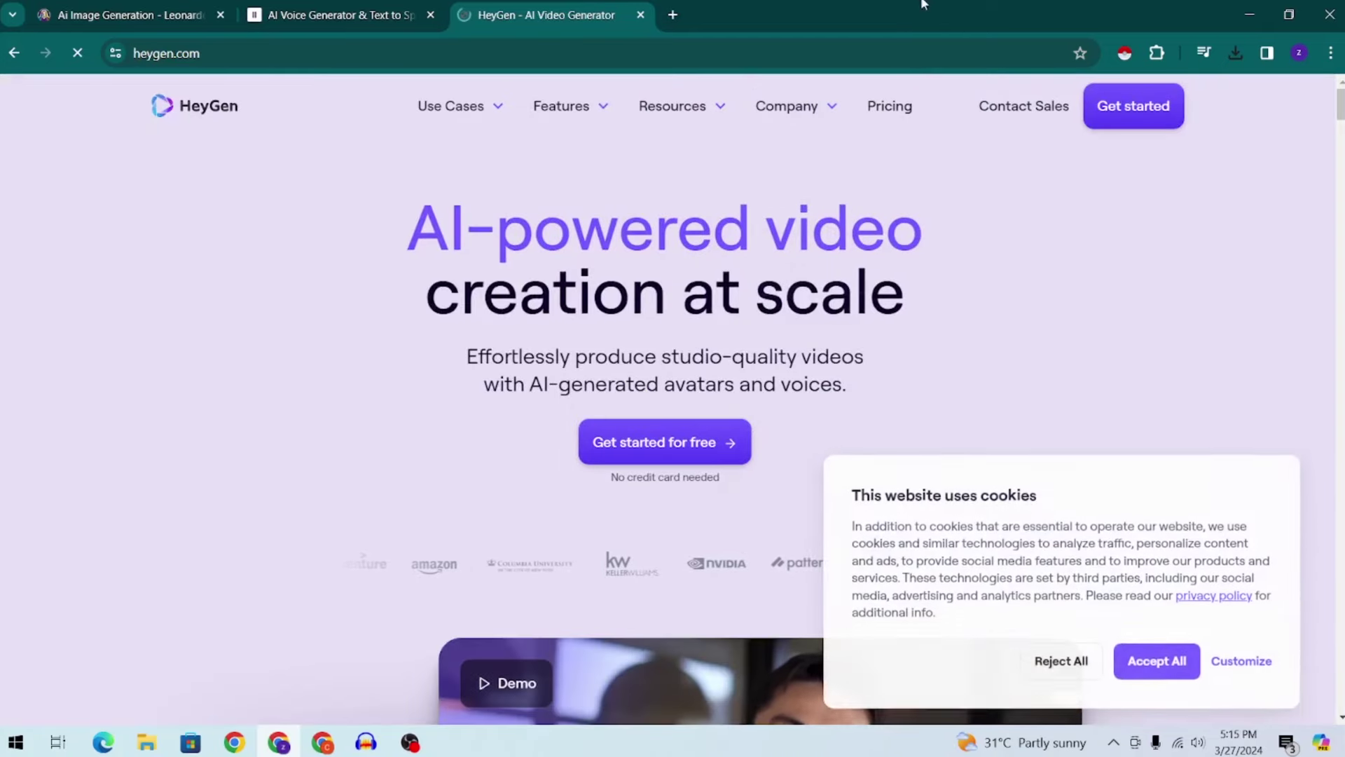
Accept all cookies on the HeyGen site, get started for free and sign in to the account.
{"action": "left_click", "coordinate": [1167, 645]}
{"action": "left_click_drag", "start_coordinate": [607, 487], "coordinate": [749, 478]}
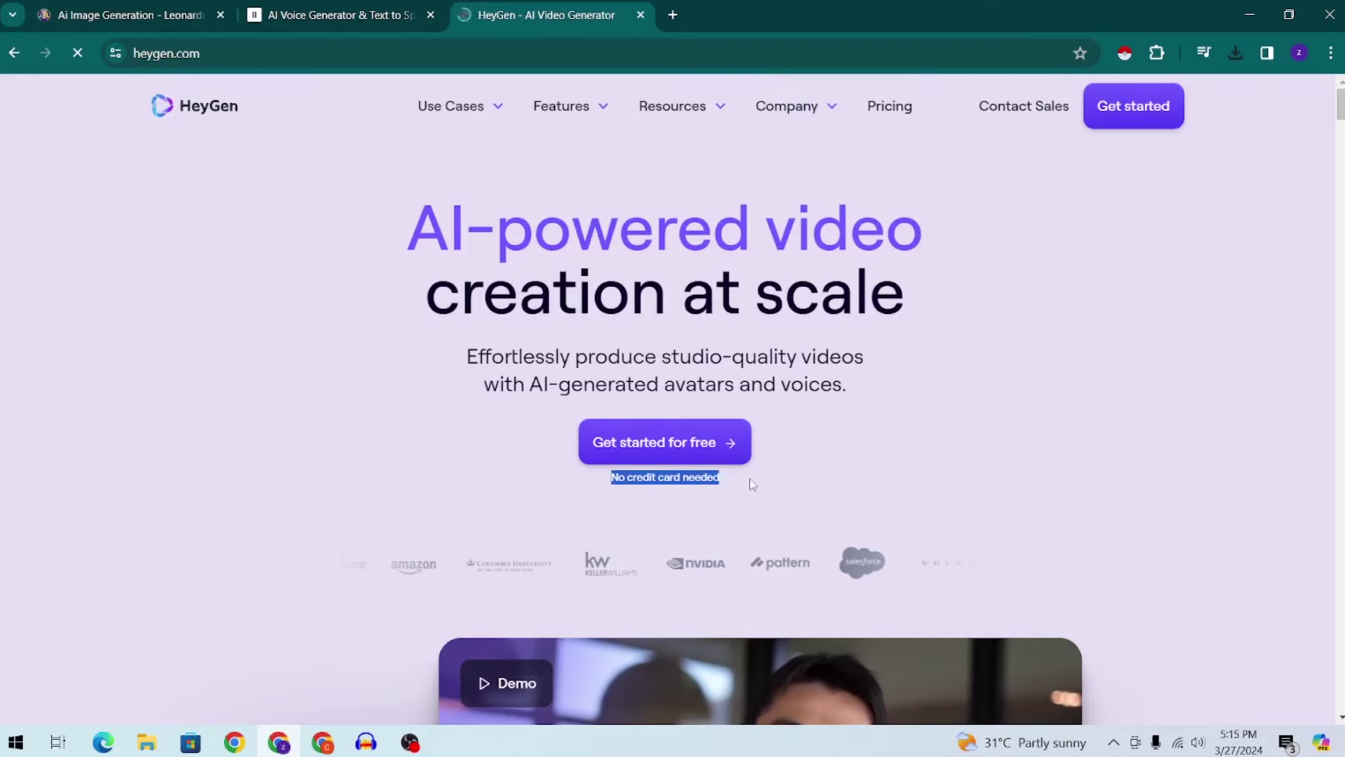
{"action": "left_click", "coordinate": [647, 454]}
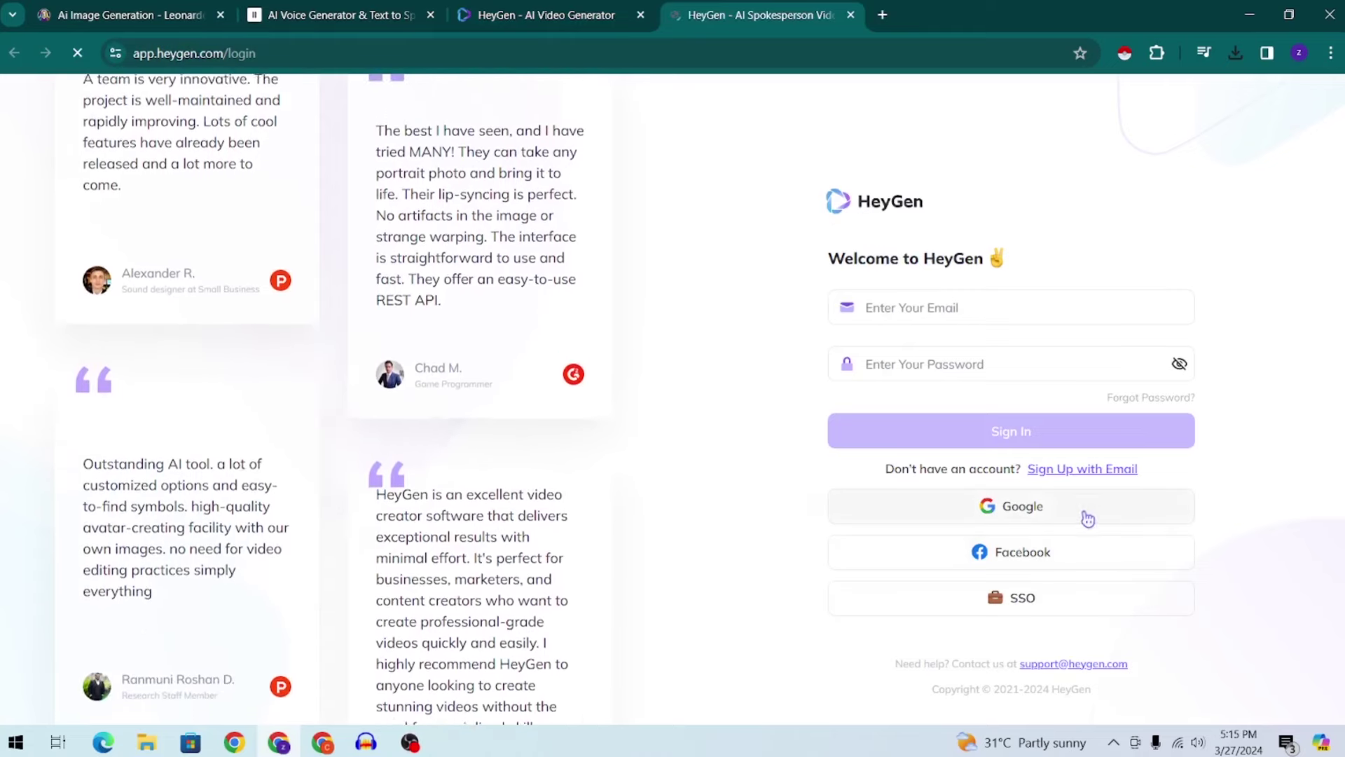
{"action": "left_click", "coordinate": [1205, 217]}
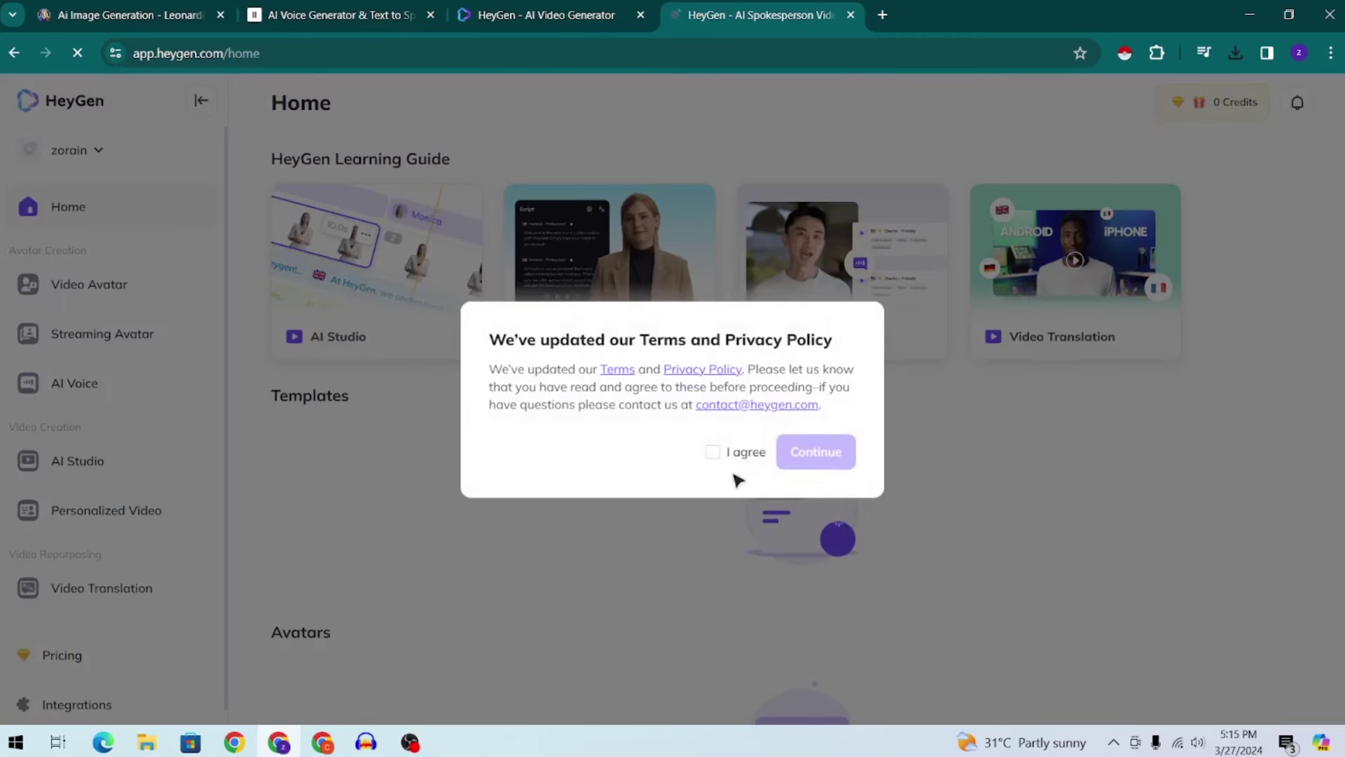
Agree to the updated Terms and Privacy Policy, and open the Video Avatar page with the HeyGen News pop-up dismissed.
{"action": "left_click", "coordinate": [742, 456]}
{"action": "left_click", "coordinate": [804, 463]}
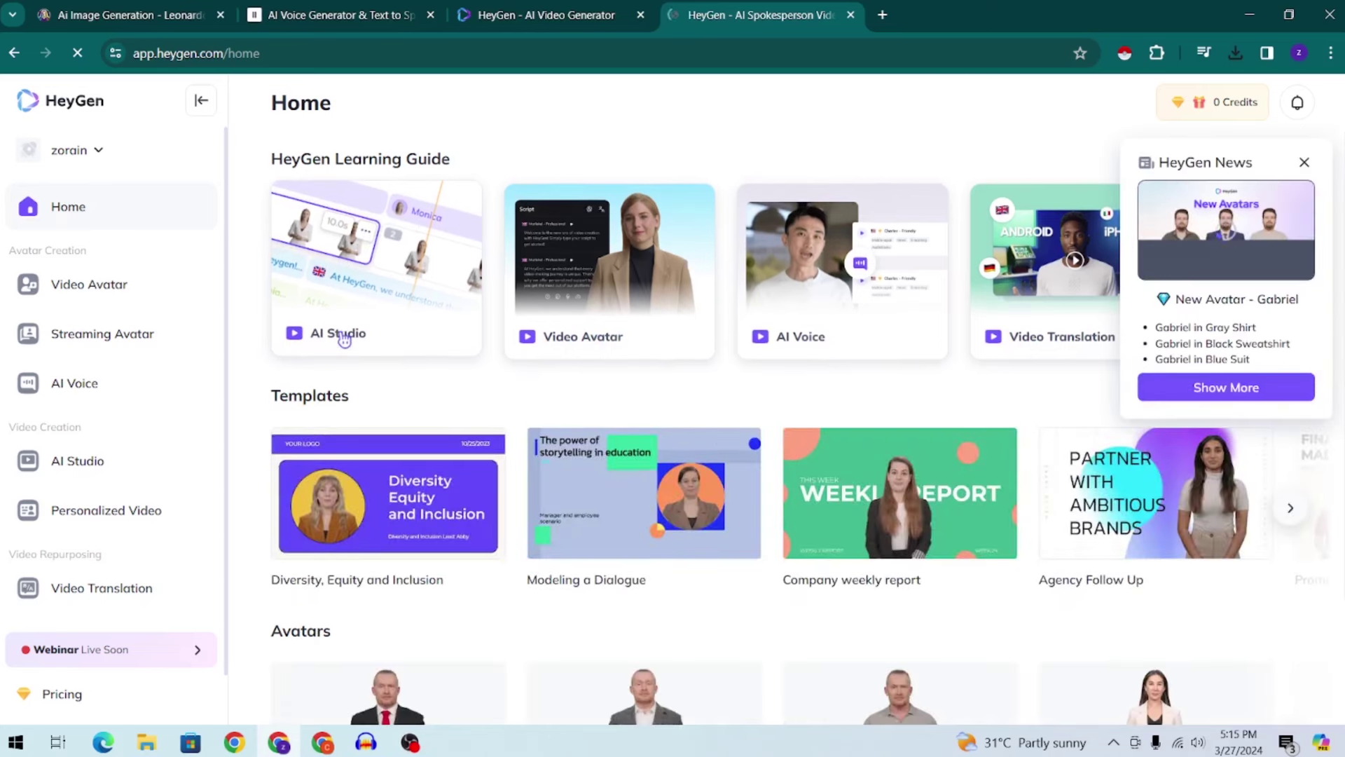
{"action": "left_click", "coordinate": [141, 292]}
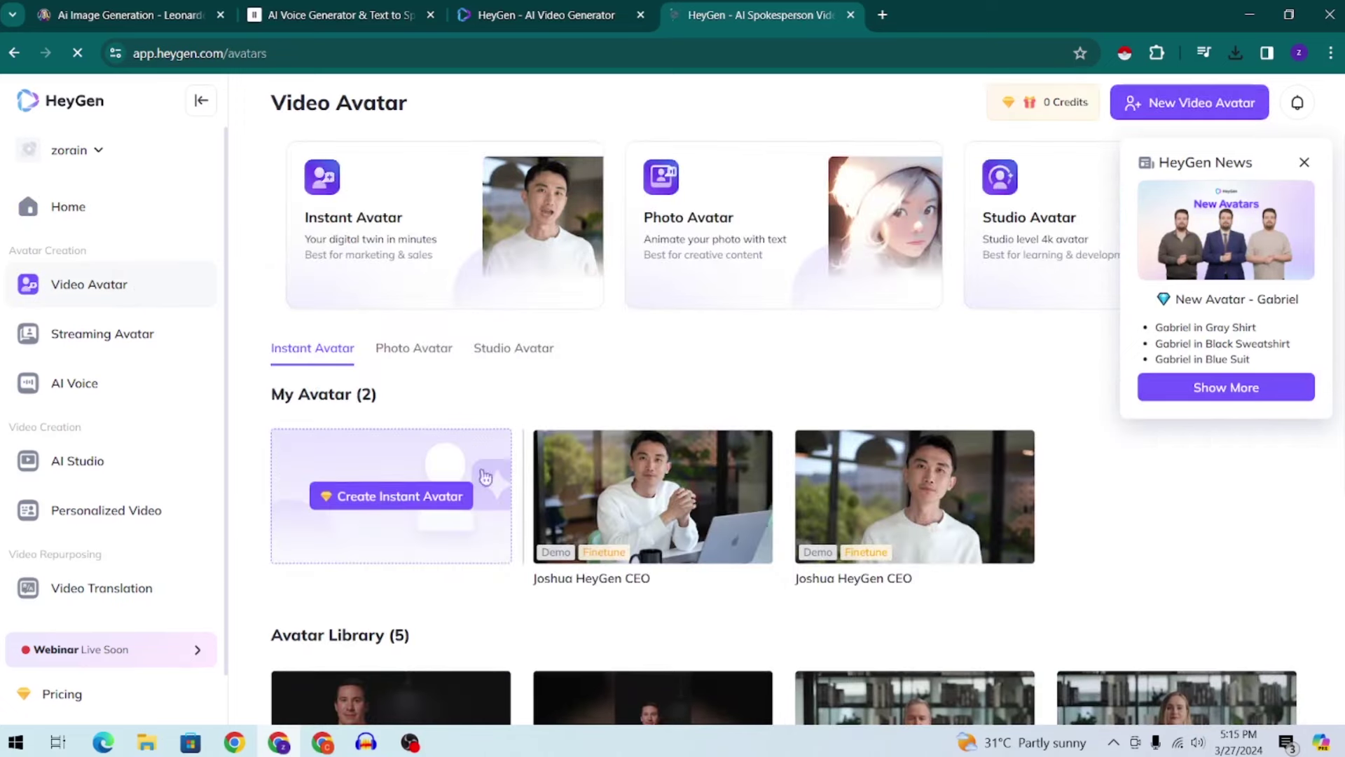
{"action": "left_click", "coordinate": [1305, 164]}
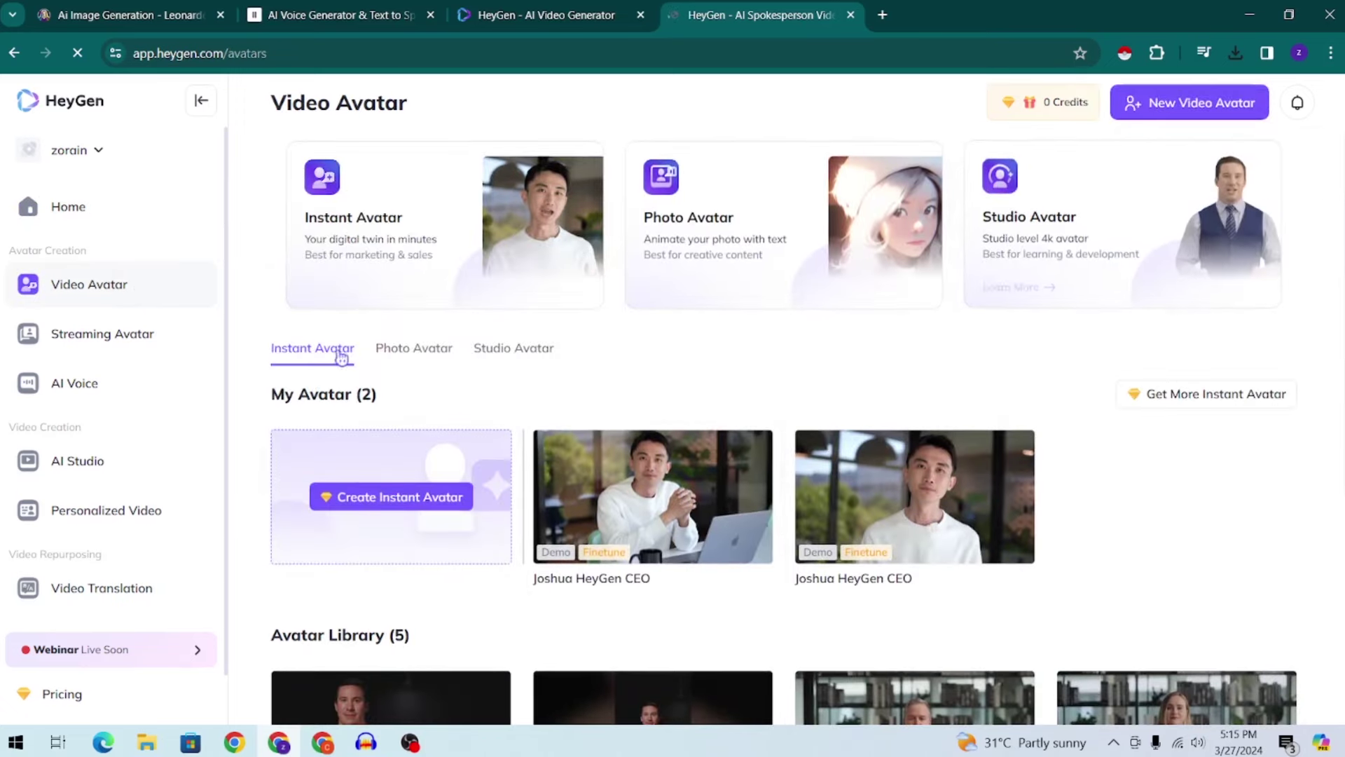
Upload the image Default_a_man_with_black_sun_glasses_0 from Downloads as a photo avatar and open it from My Avatar.
{"action": "left_click", "coordinate": [401, 363]}
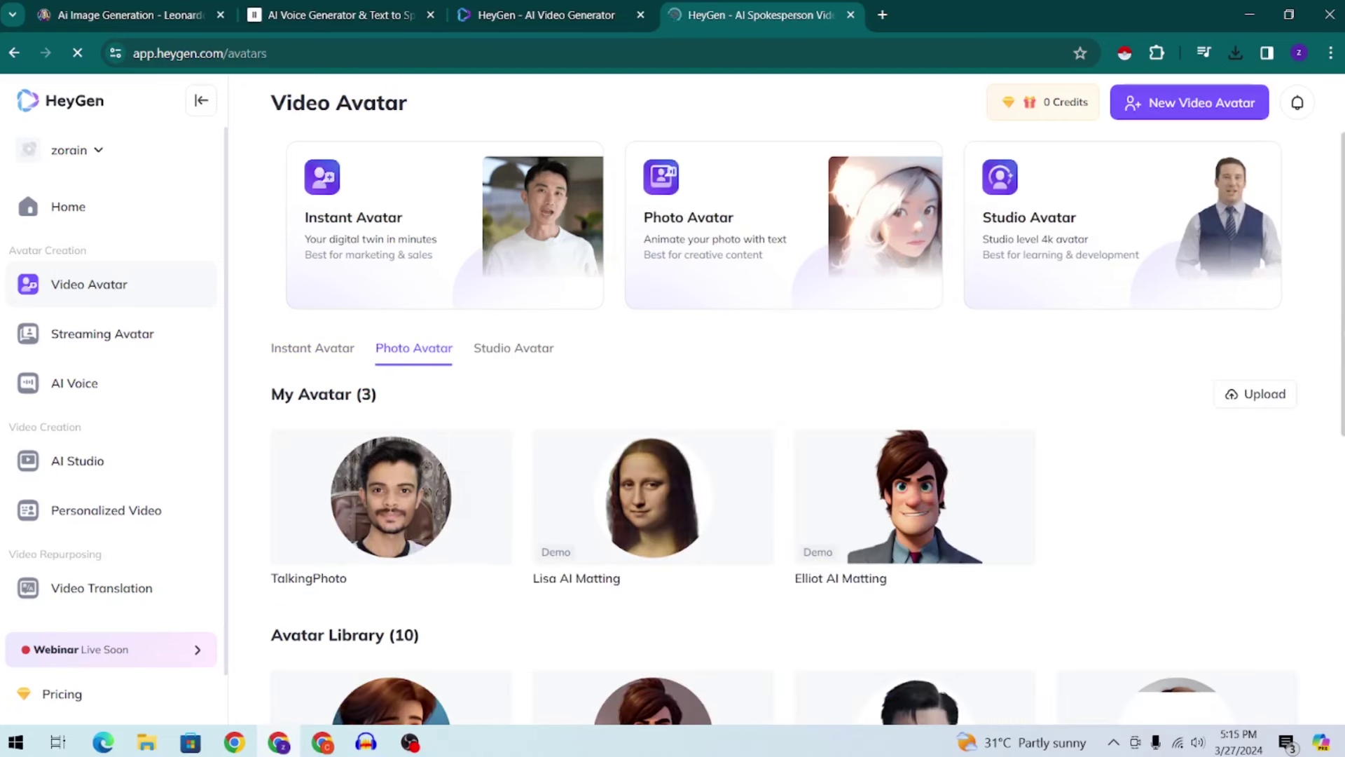
{"action": "left_click", "coordinate": [1269, 405]}
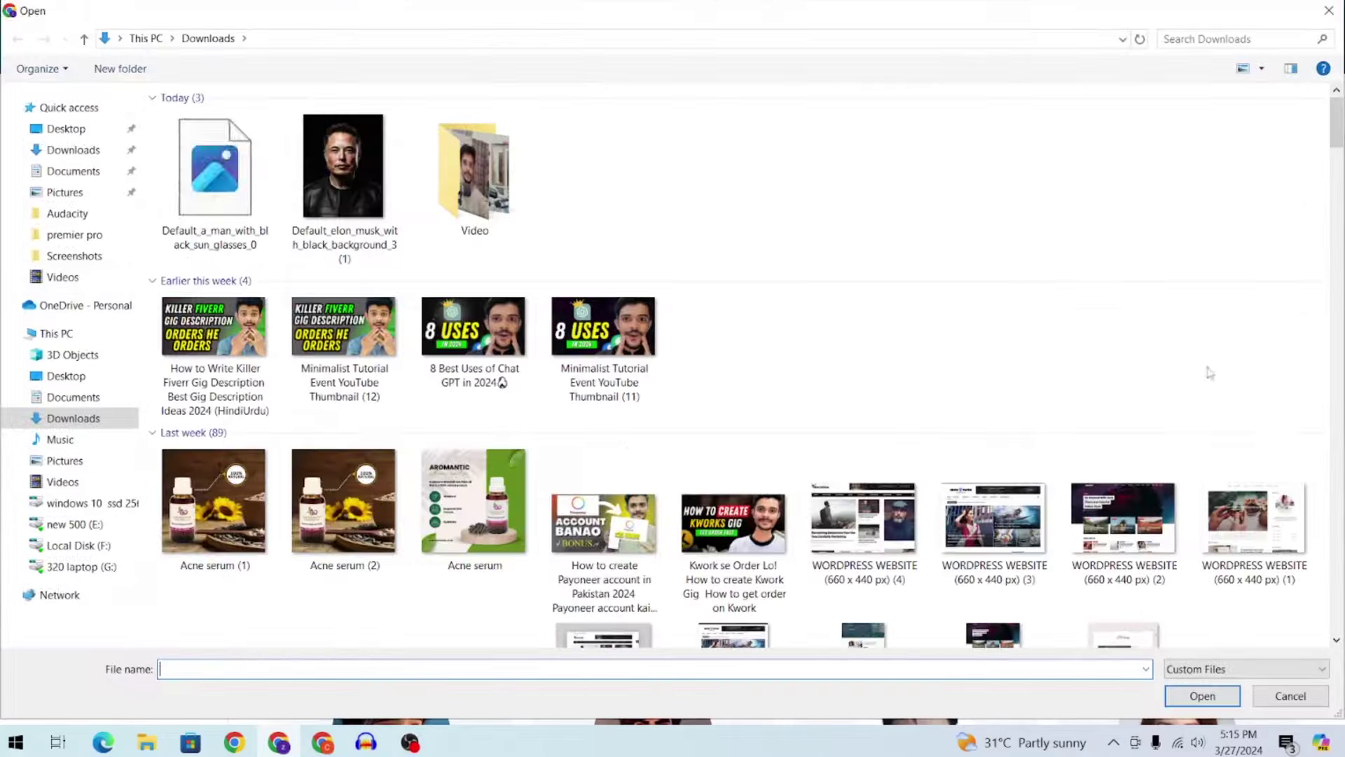
{"action": "left_click", "coordinate": [214, 168]}
{"action": "left_click", "coordinate": [1204, 695]}
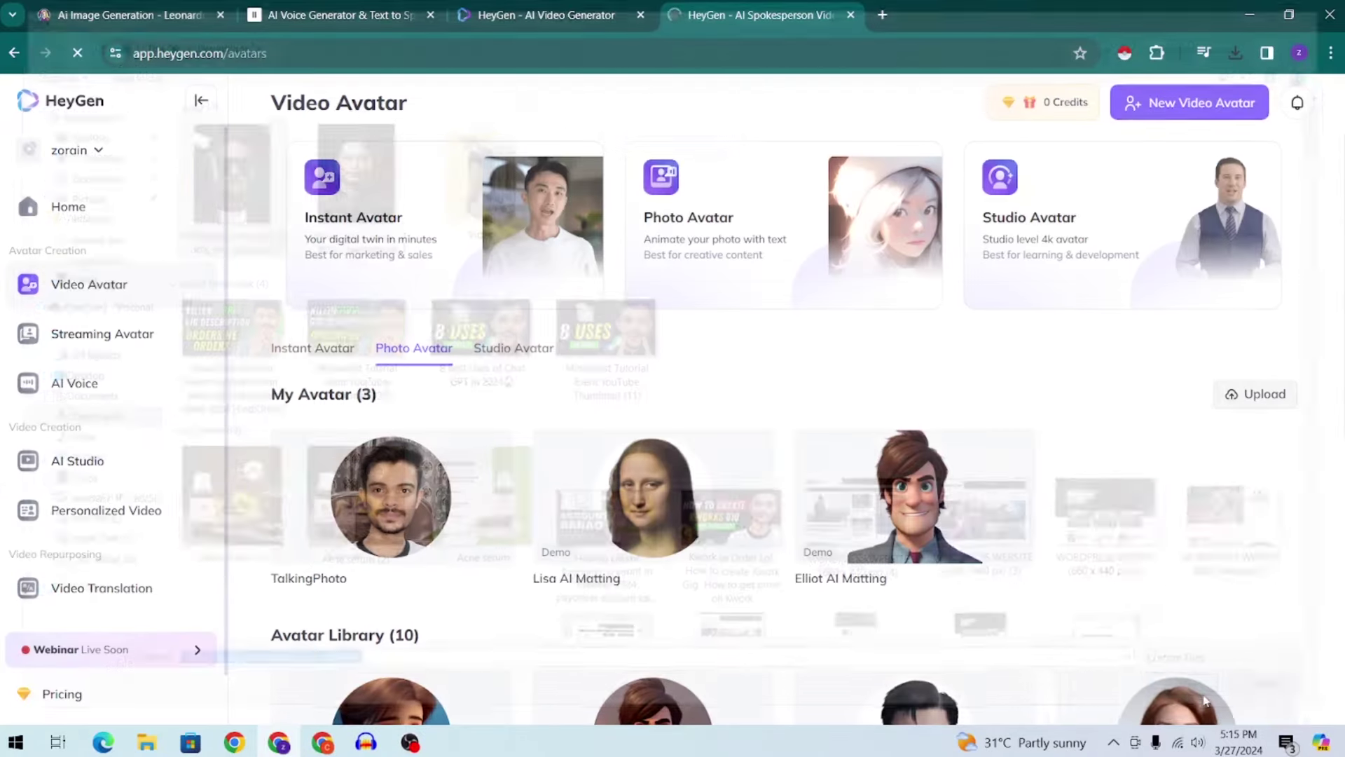
{"action": "scroll", "coordinate": [876, 154], "scroll_direction": "down", "scroll_amount": 3}
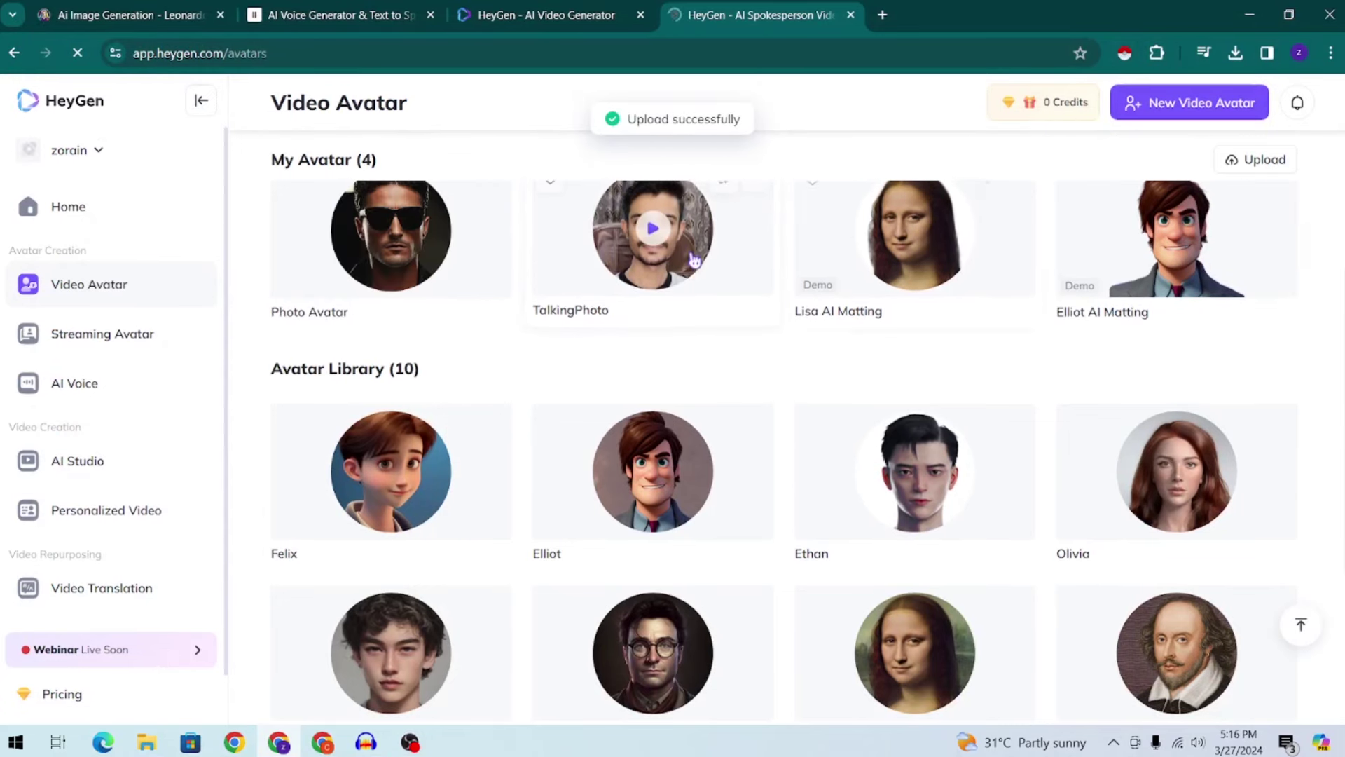
{"action": "left_click", "coordinate": [455, 259]}
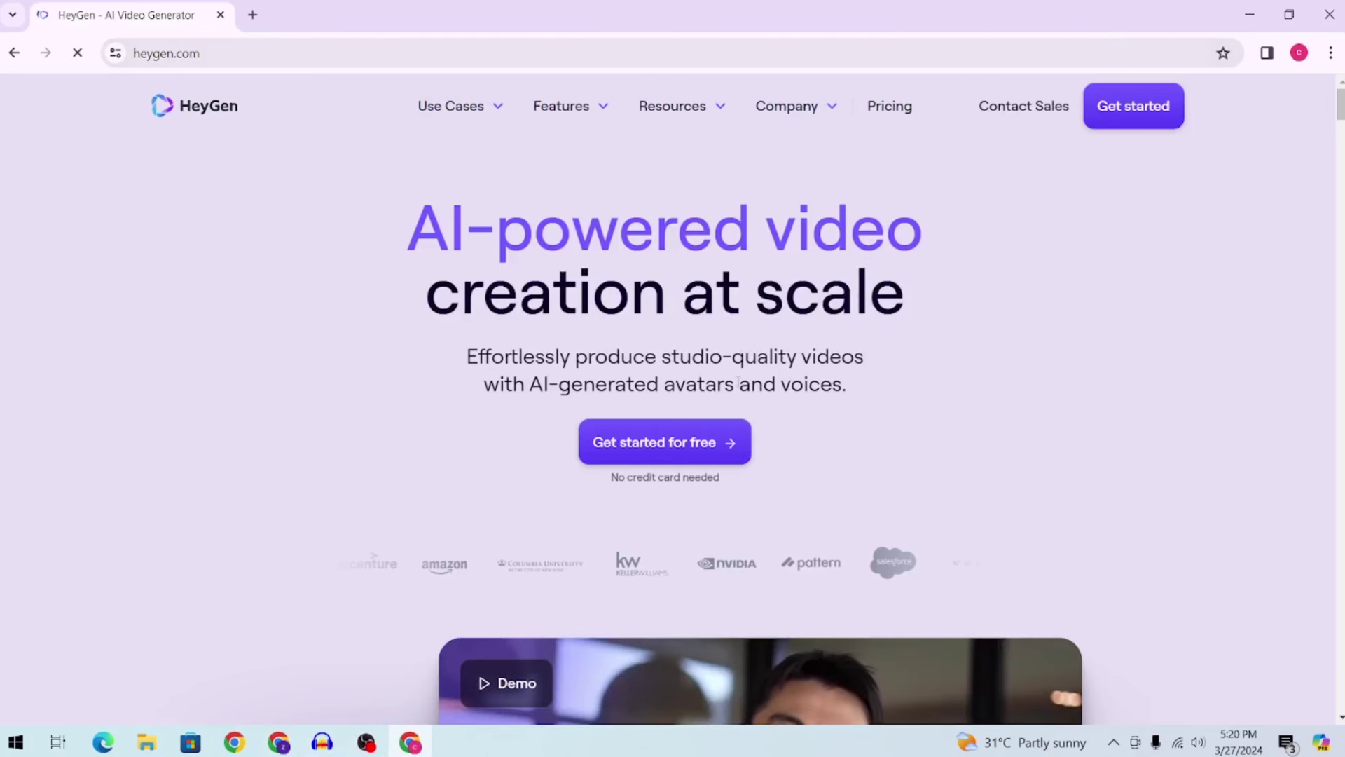
In the other Chrome profile, get started for free on HeyGen and sign in with that profile's Google account.
{"action": "left_click", "coordinate": [1300, 53]}
{"action": "left_click", "coordinate": [1300, 52]}
{"action": "left_click", "coordinate": [681, 445]}
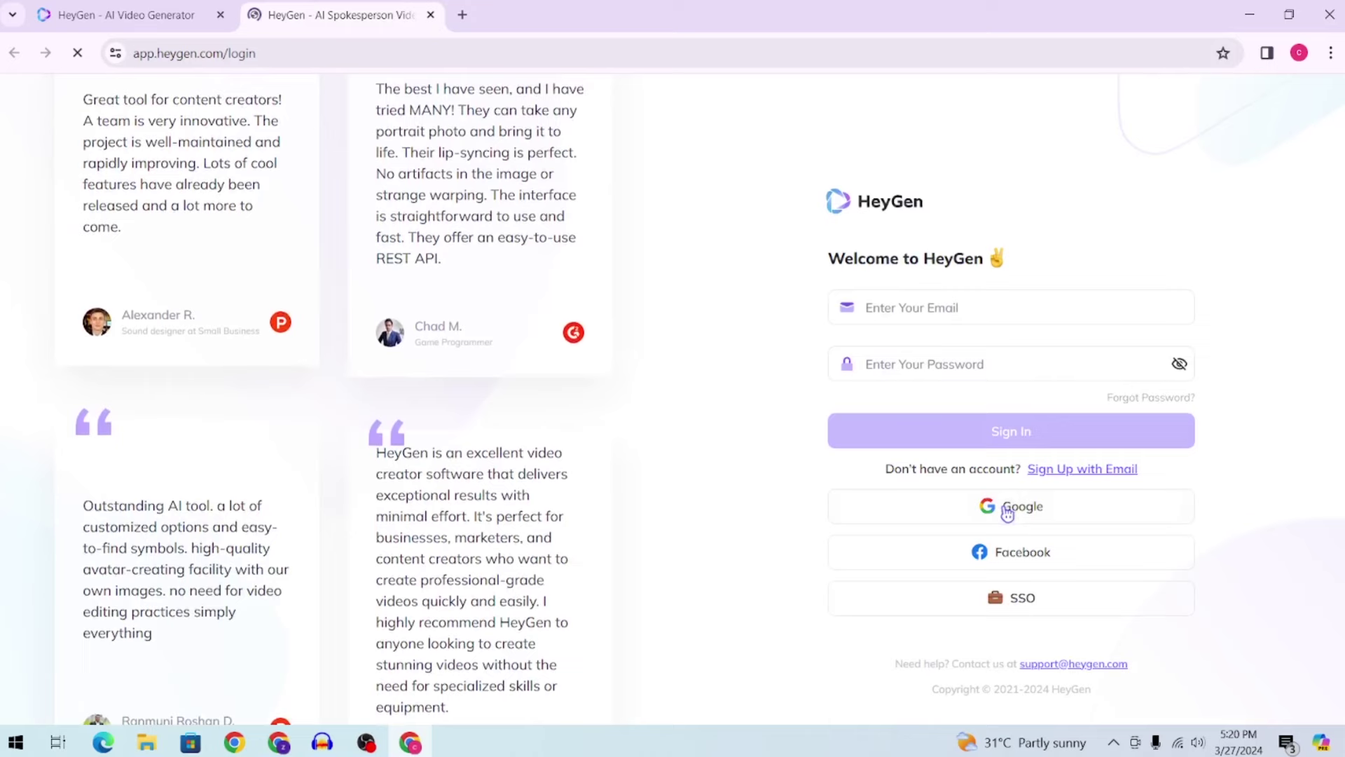
{"action": "left_click", "coordinate": [1008, 514]}
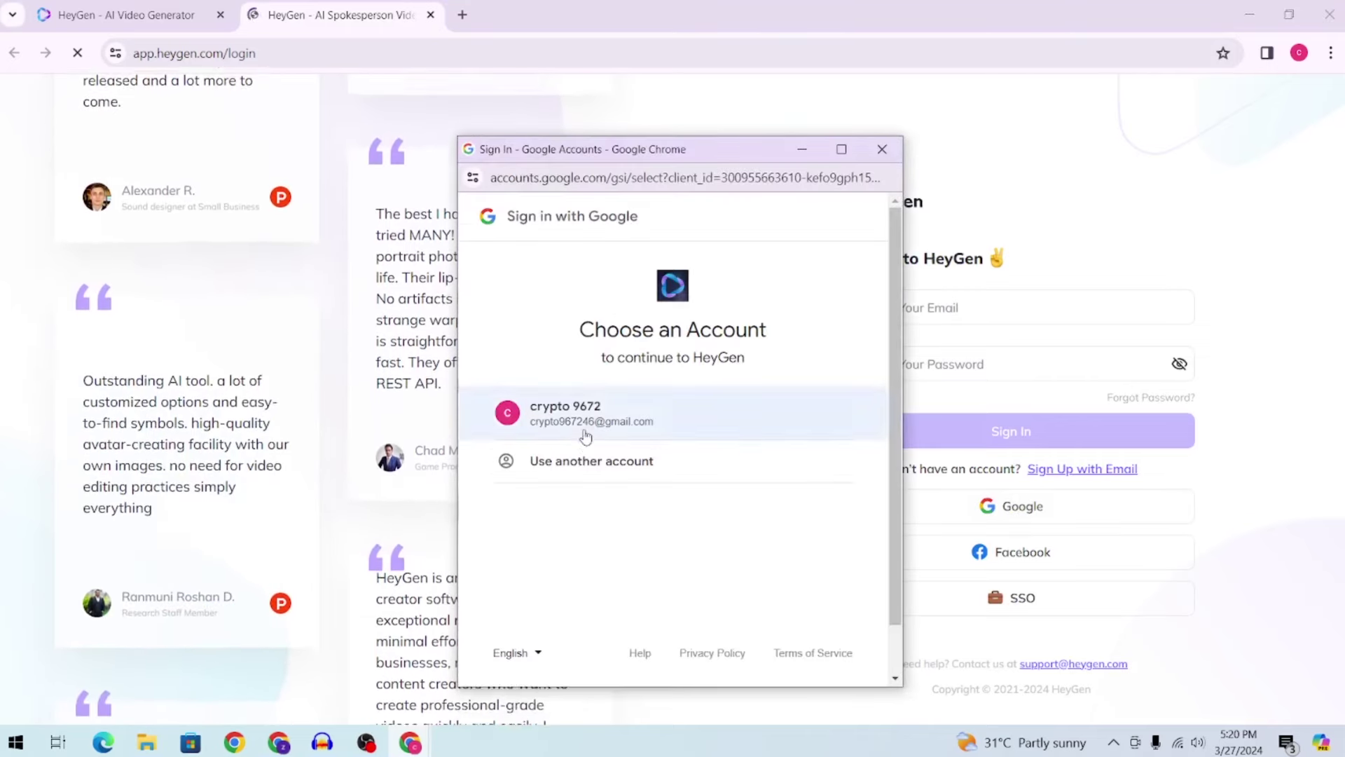
{"action": "left_click", "coordinate": [585, 436]}
{"action": "left_click", "coordinate": [805, 525]}
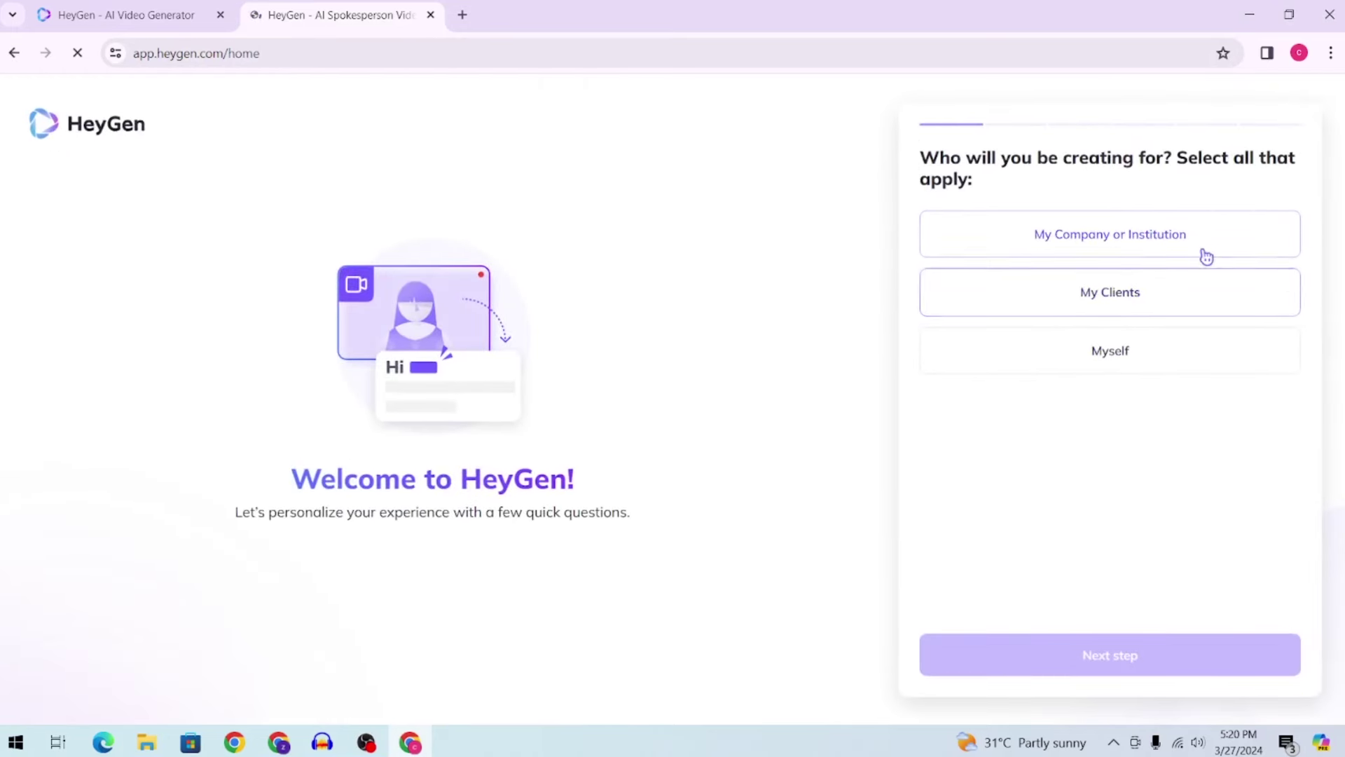
In the welcome questionnaire, choose Myself as the audience and IT & Security as the profession, and answer the industry question.
{"action": "left_click", "coordinate": [1134, 371]}
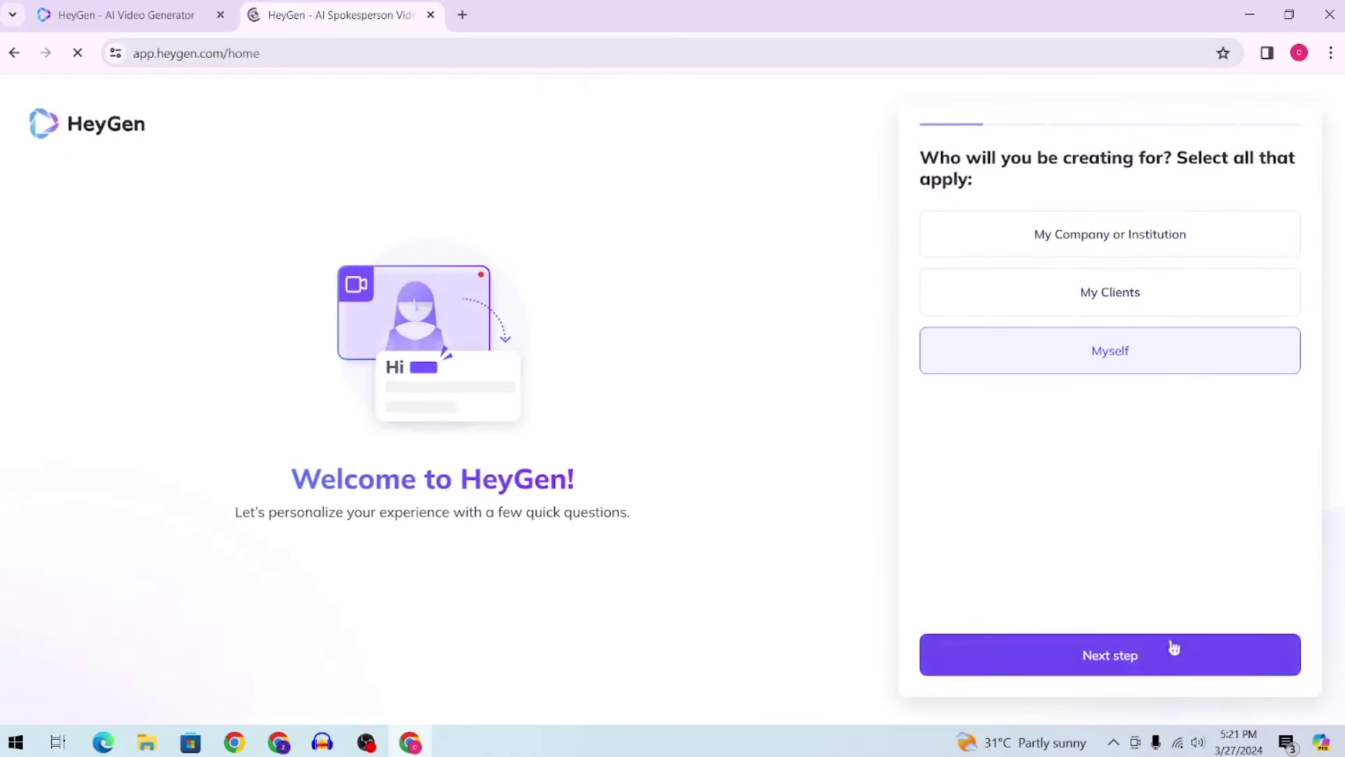
{"action": "left_click", "coordinate": [1172, 648]}
{"action": "left_click", "coordinate": [1051, 445]}
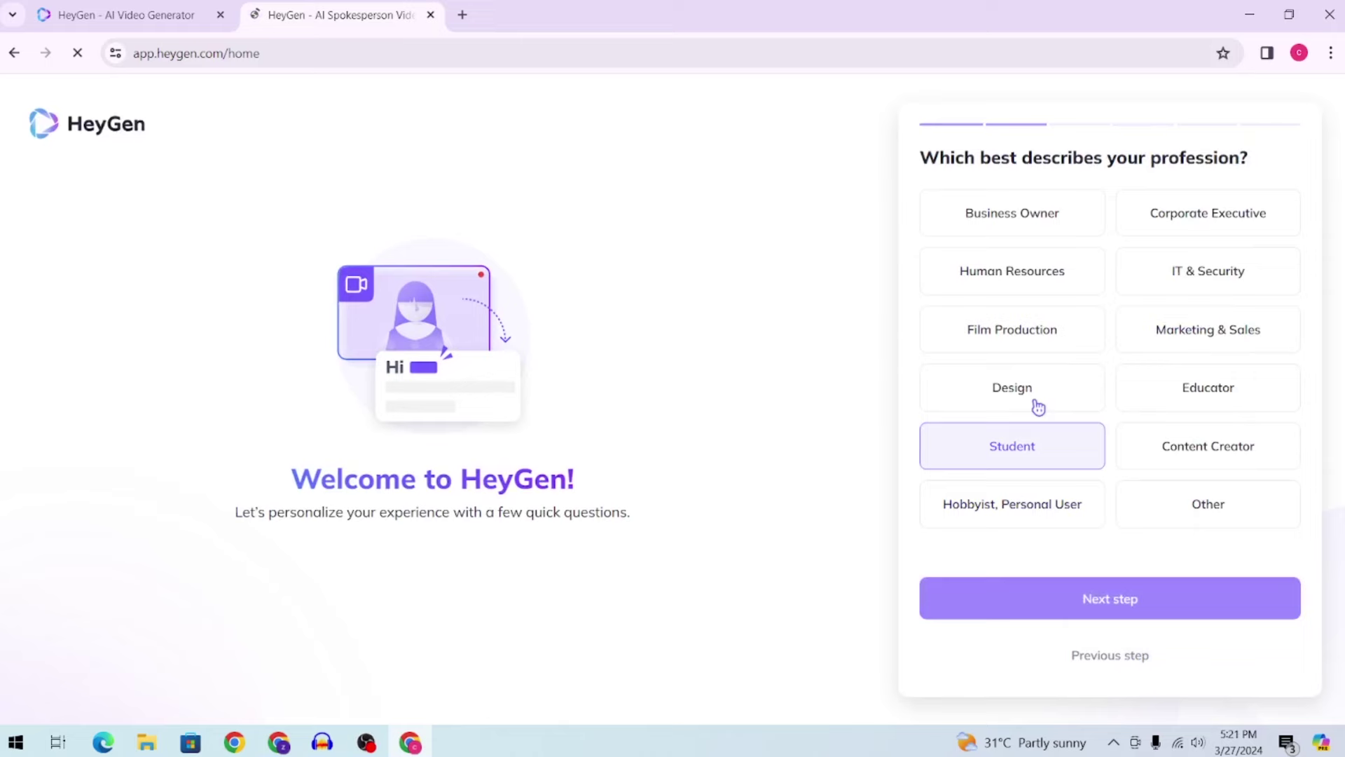
{"action": "left_click", "coordinate": [1208, 273]}
{"action": "left_click", "coordinate": [1179, 600]}
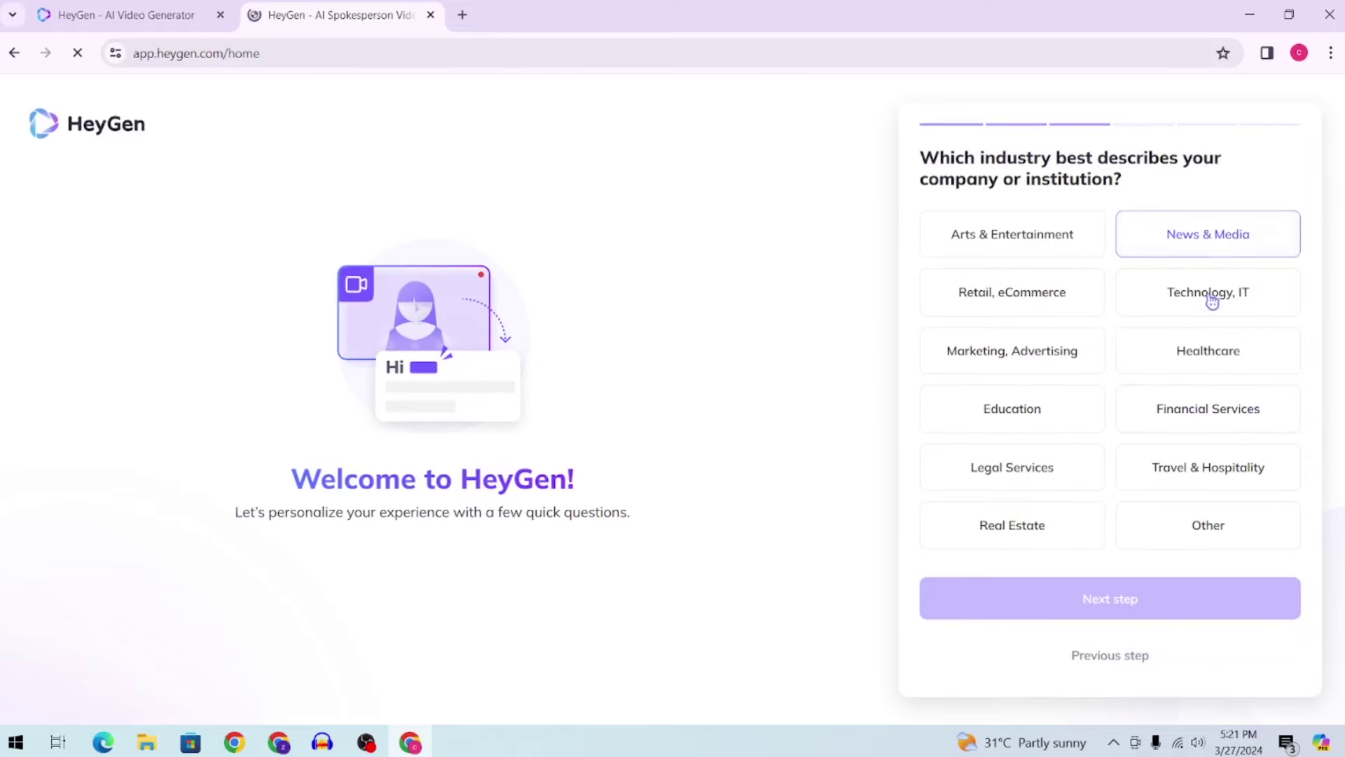
{"action": "left_click", "coordinate": [1191, 585]}
Finish the questionnaire with company size Just me, Marketing Material to create and LinkedIn as the referral source, and submit it.
{"action": "left_click", "coordinate": [1083, 354]}
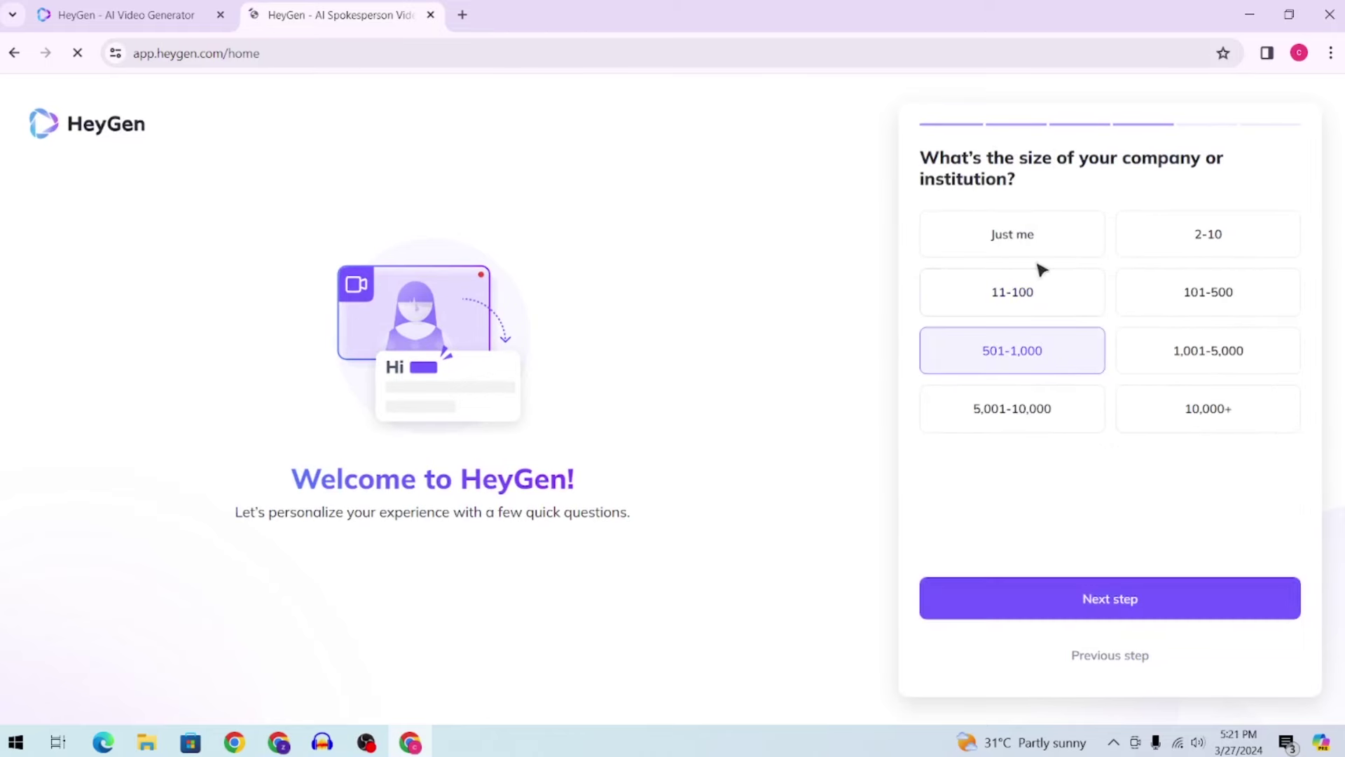
{"action": "left_click", "coordinate": [1068, 246]}
{"action": "left_click", "coordinate": [1130, 598]}
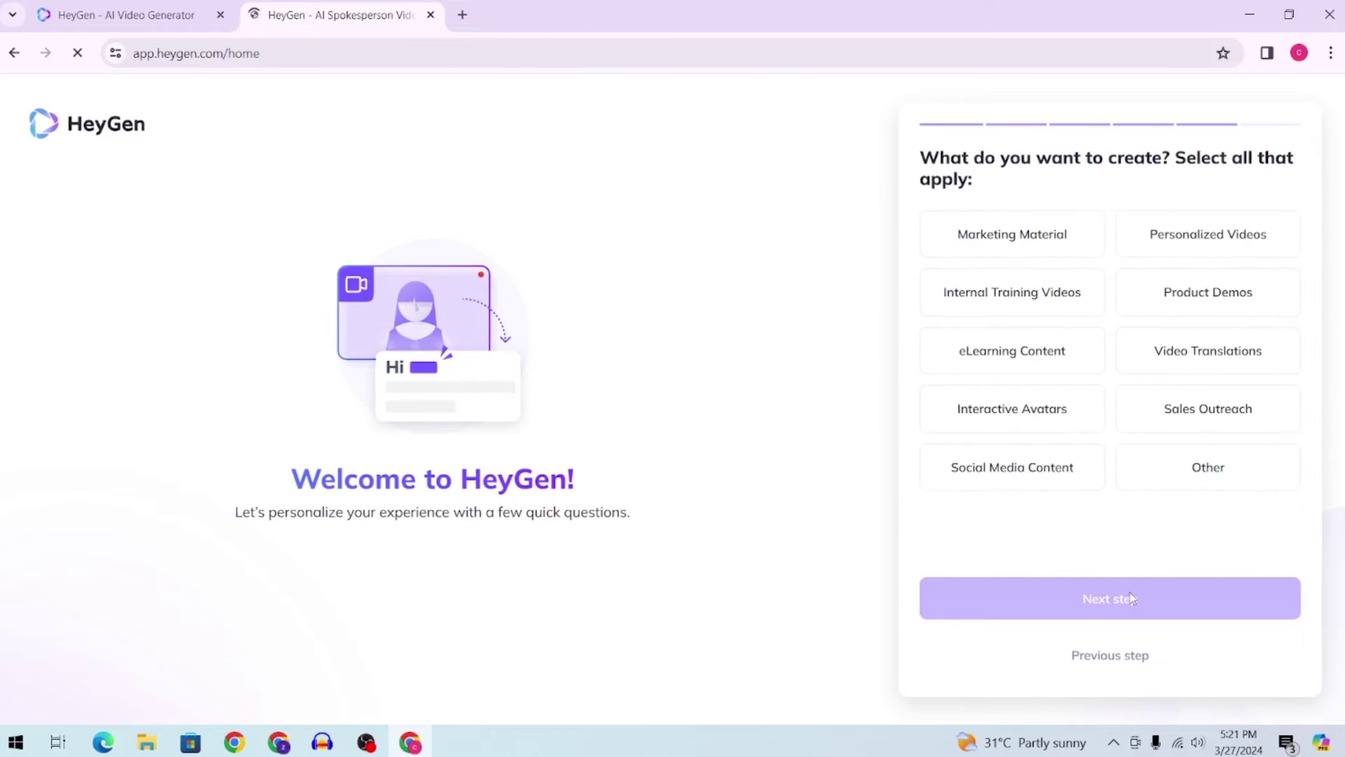
{"action": "left_click", "coordinate": [990, 247]}
{"action": "left_click", "coordinate": [1064, 597]}
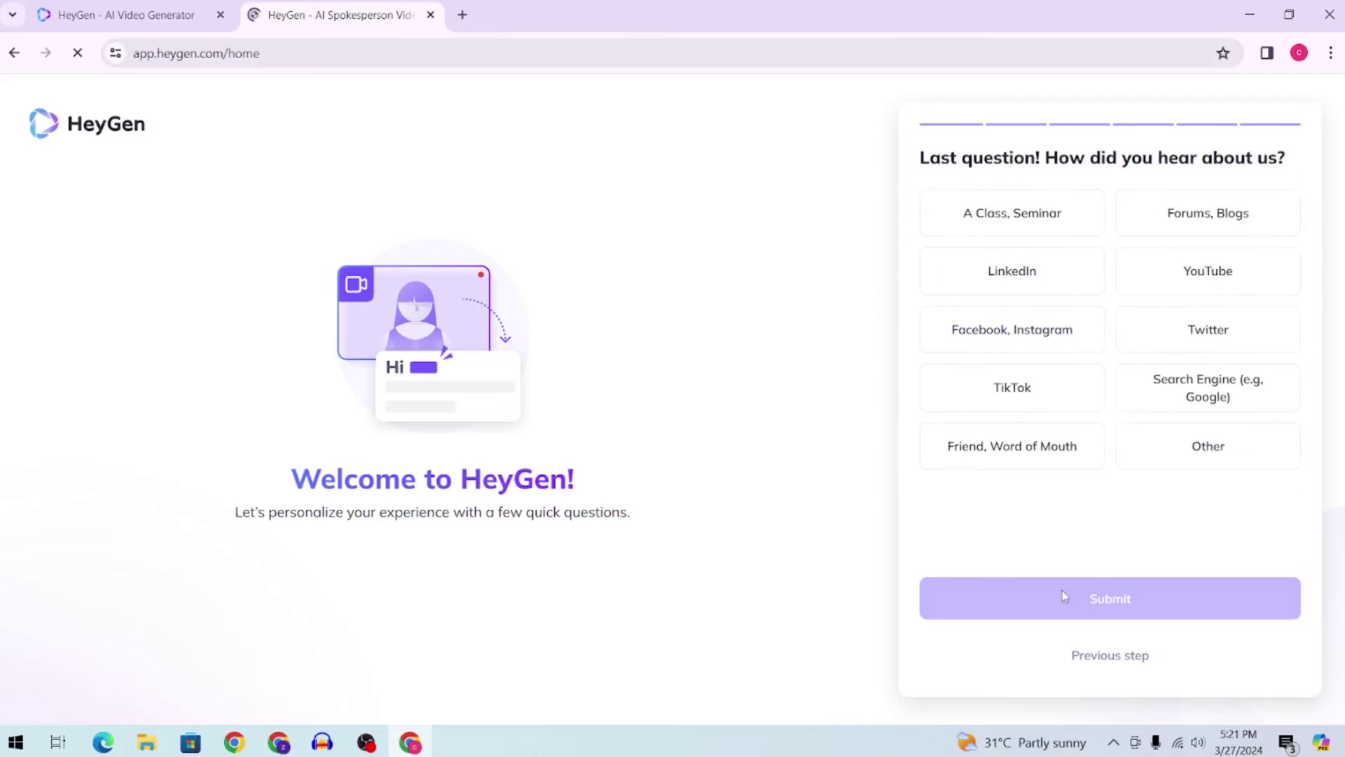
{"action": "left_click", "coordinate": [1050, 270]}
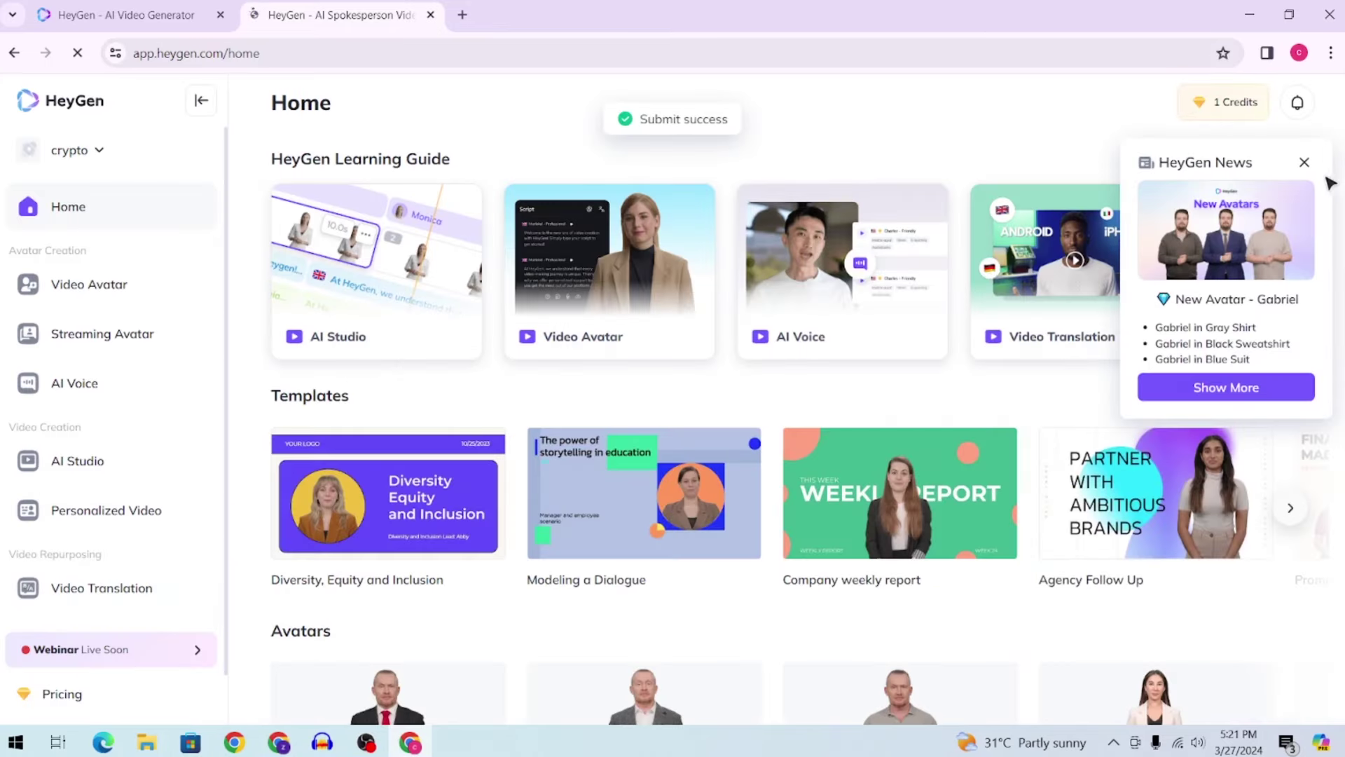
Dismiss the HeyGen News pop-up and upload Default_a_man_with_black_sun_glasses_0 as a photo avatar under Video Avatar.
{"action": "left_click", "coordinate": [1304, 162]}
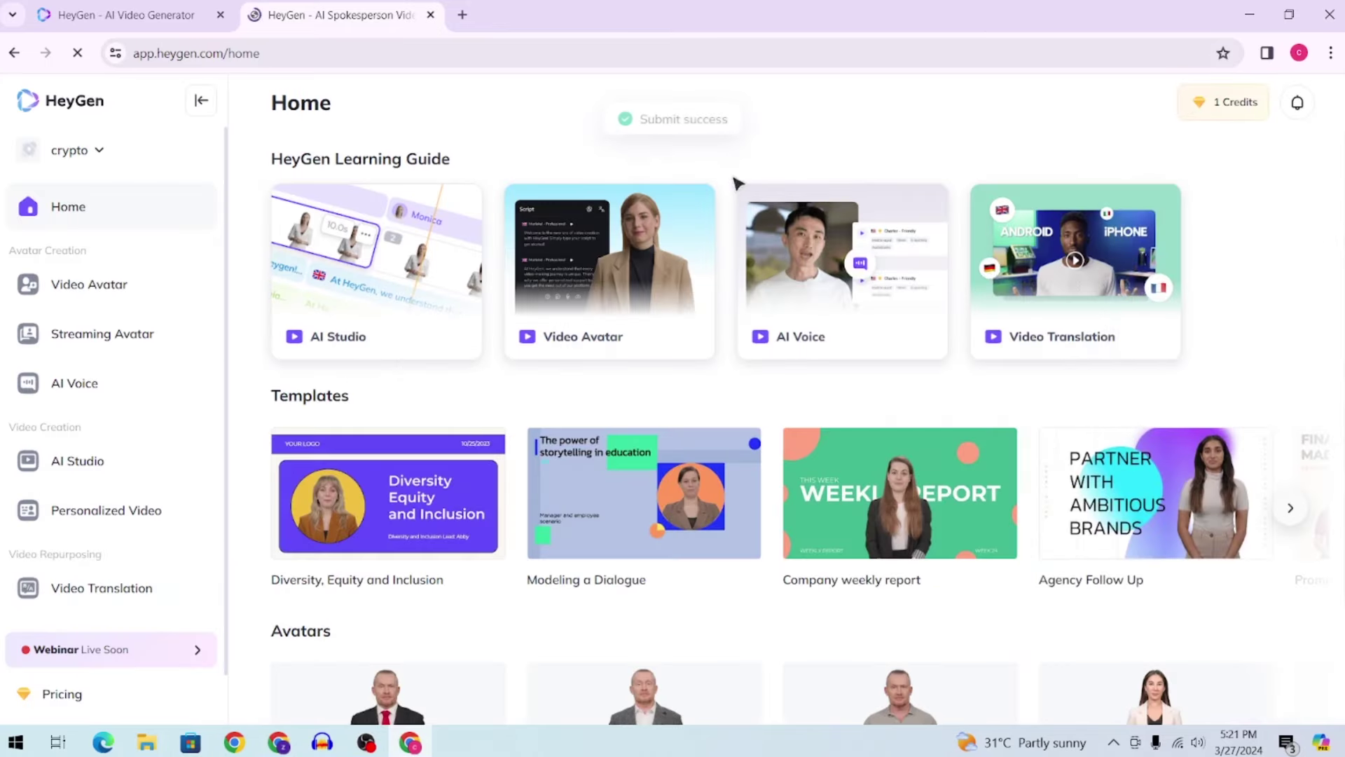
{"action": "left_click", "coordinate": [99, 297]}
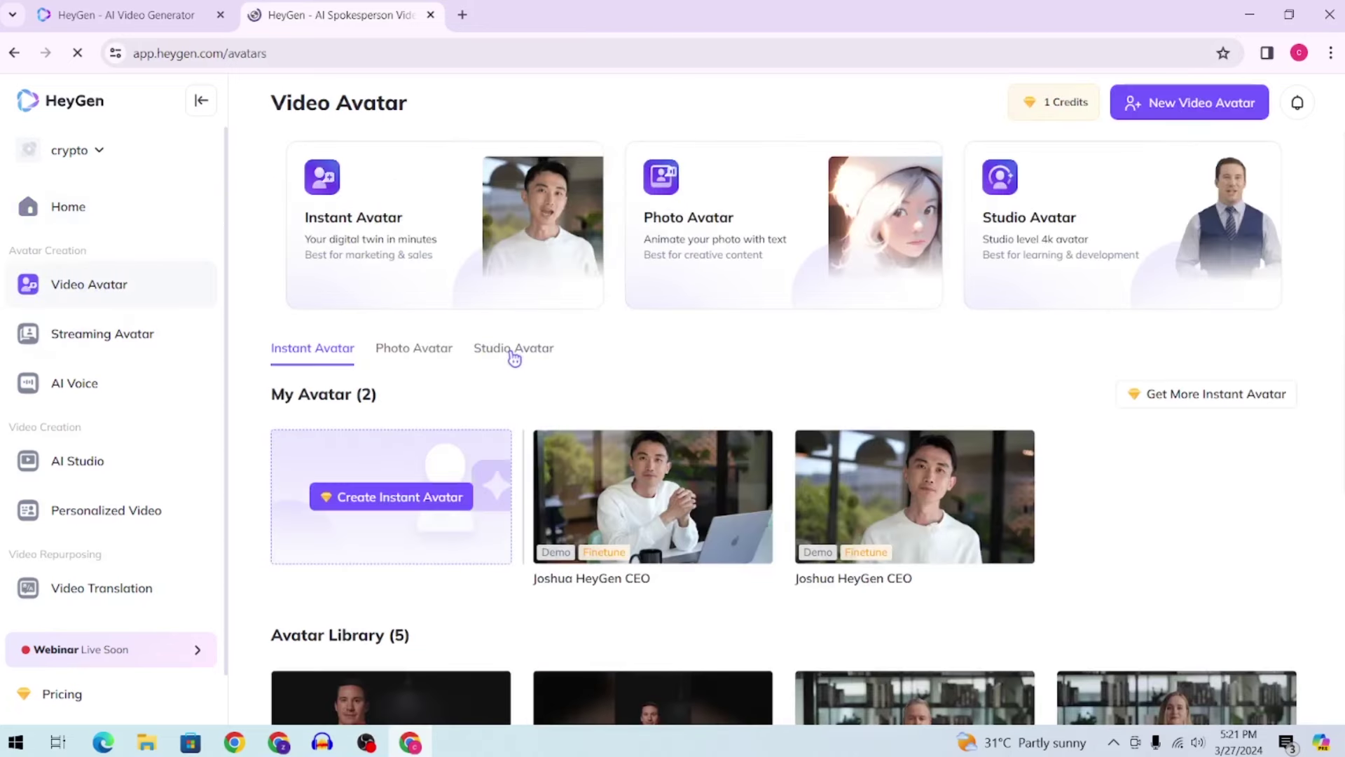
{"action": "left_click", "coordinate": [422, 354]}
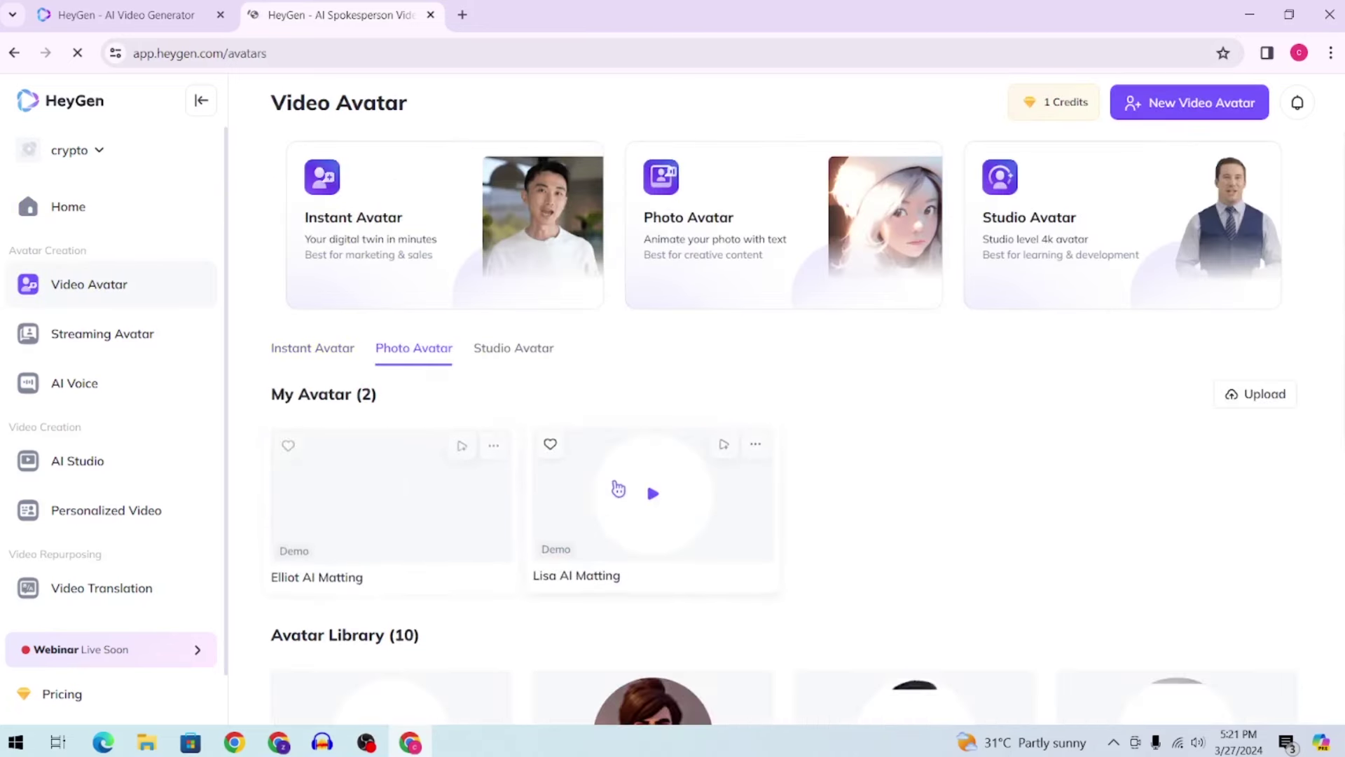
{"action": "left_click", "coordinate": [1293, 395]}
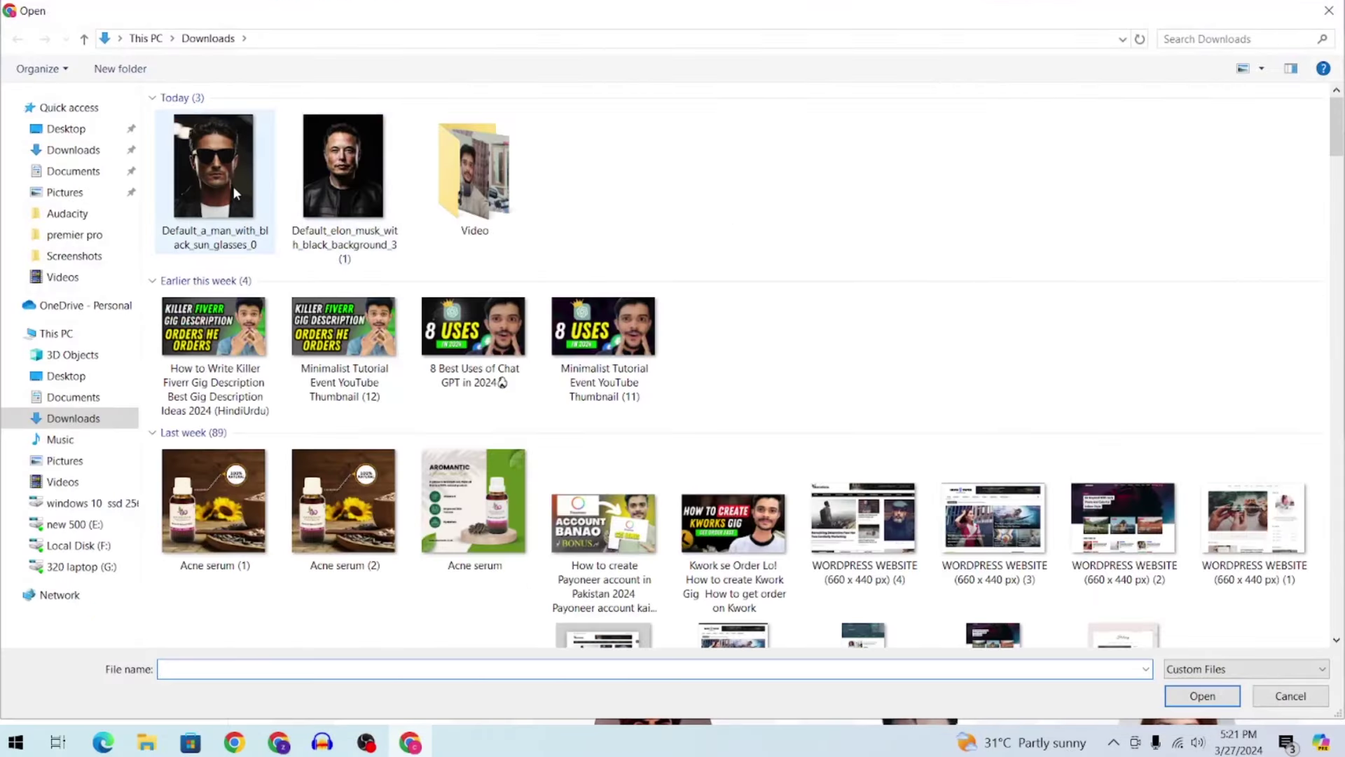
{"action": "left_click", "coordinate": [210, 186]}
{"action": "left_click", "coordinate": [1199, 693]}
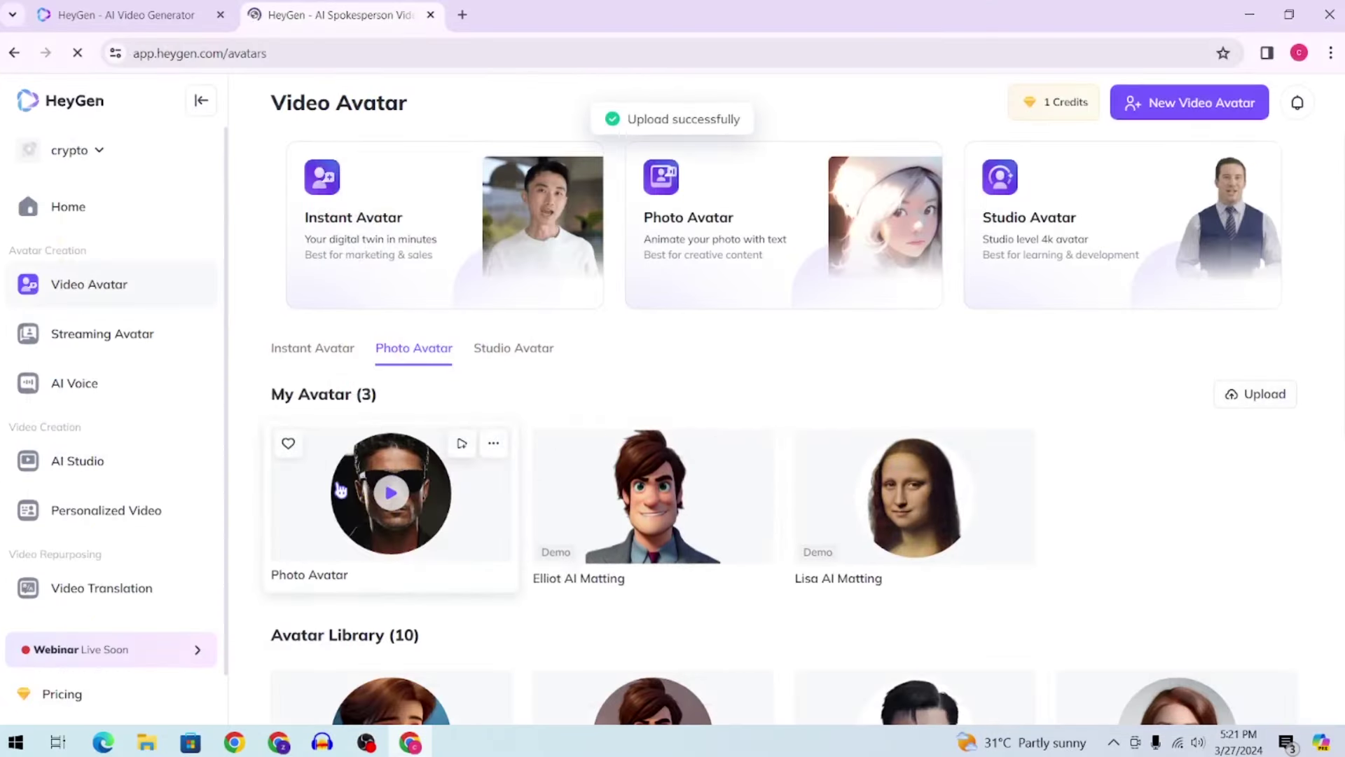
Create a Portrait video with AI Studio from the uploaded sunglasses avatar and continue into the new AI Studio.
{"action": "left_click", "coordinate": [385, 481]}
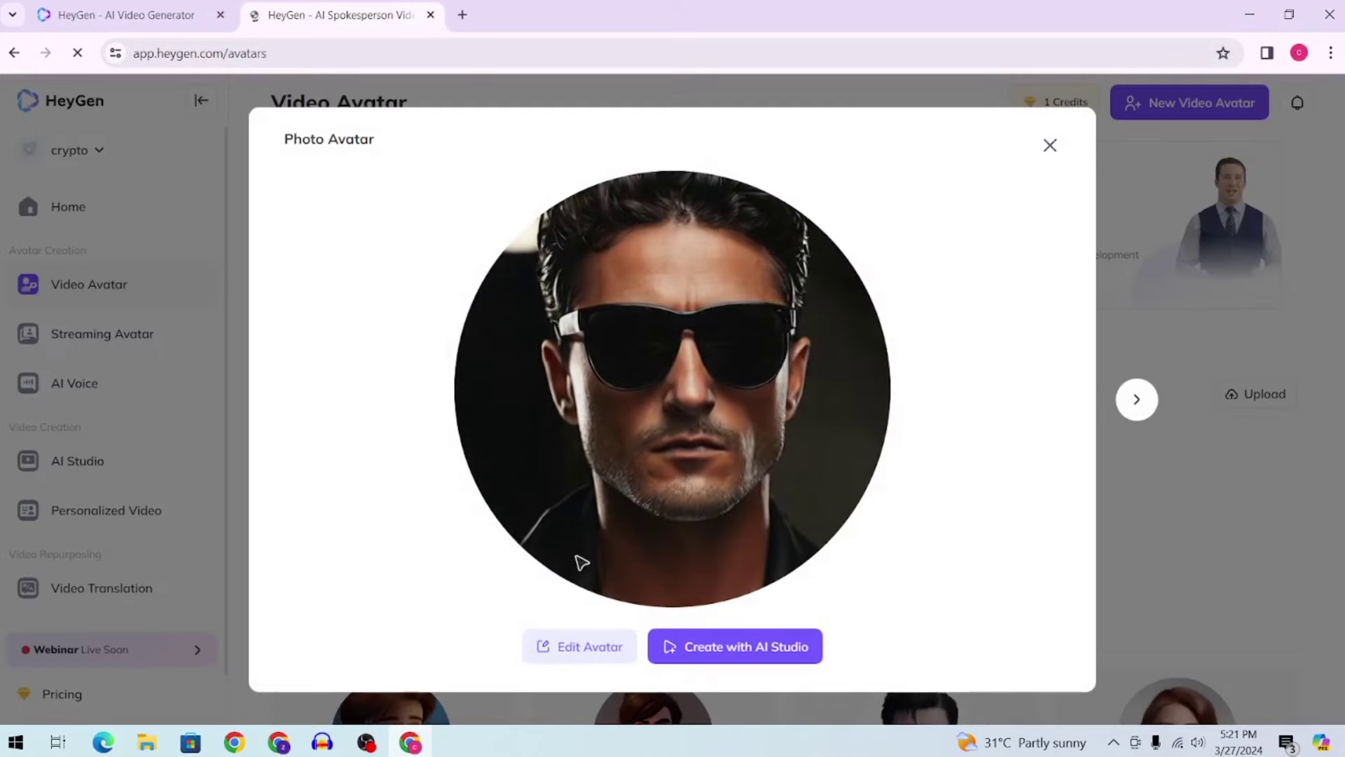
{"action": "mouse_move", "coordinate": [761, 664]}
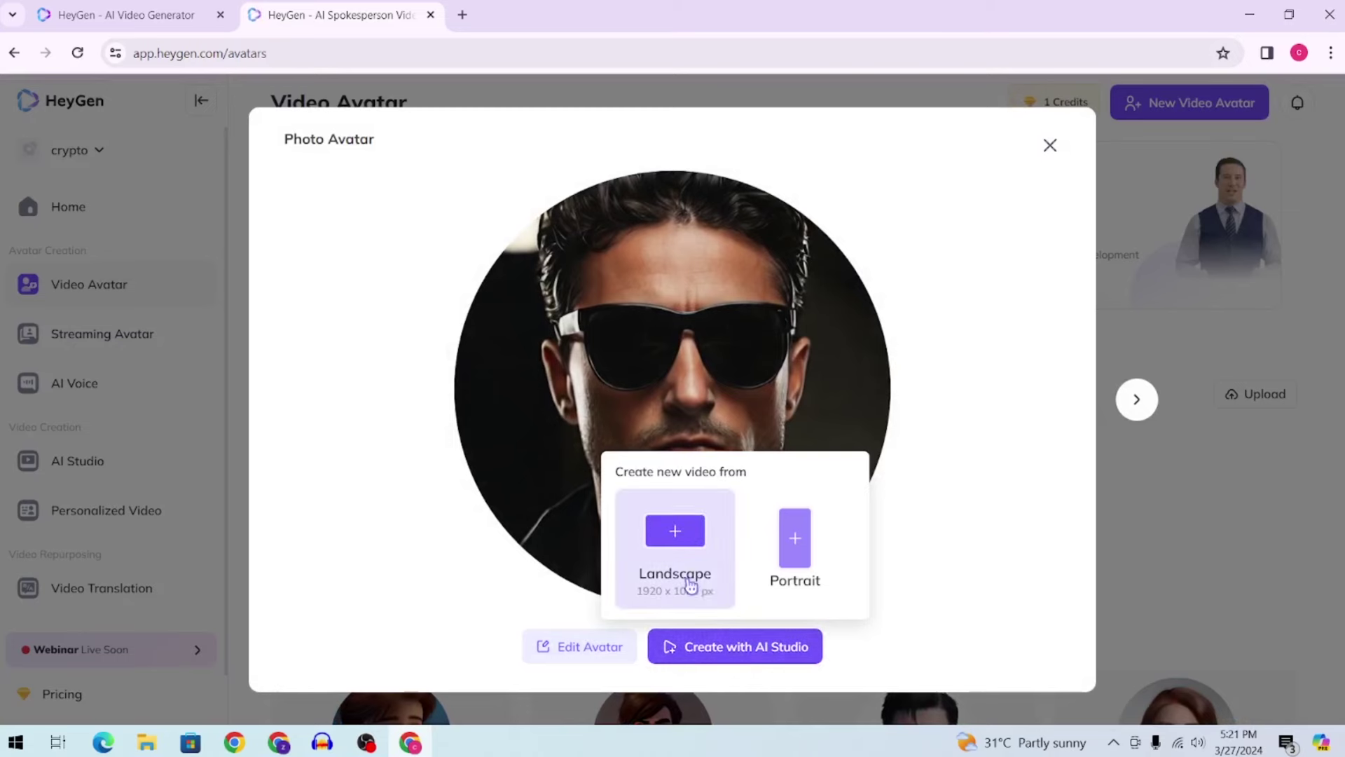
{"action": "left_click", "coordinate": [796, 567]}
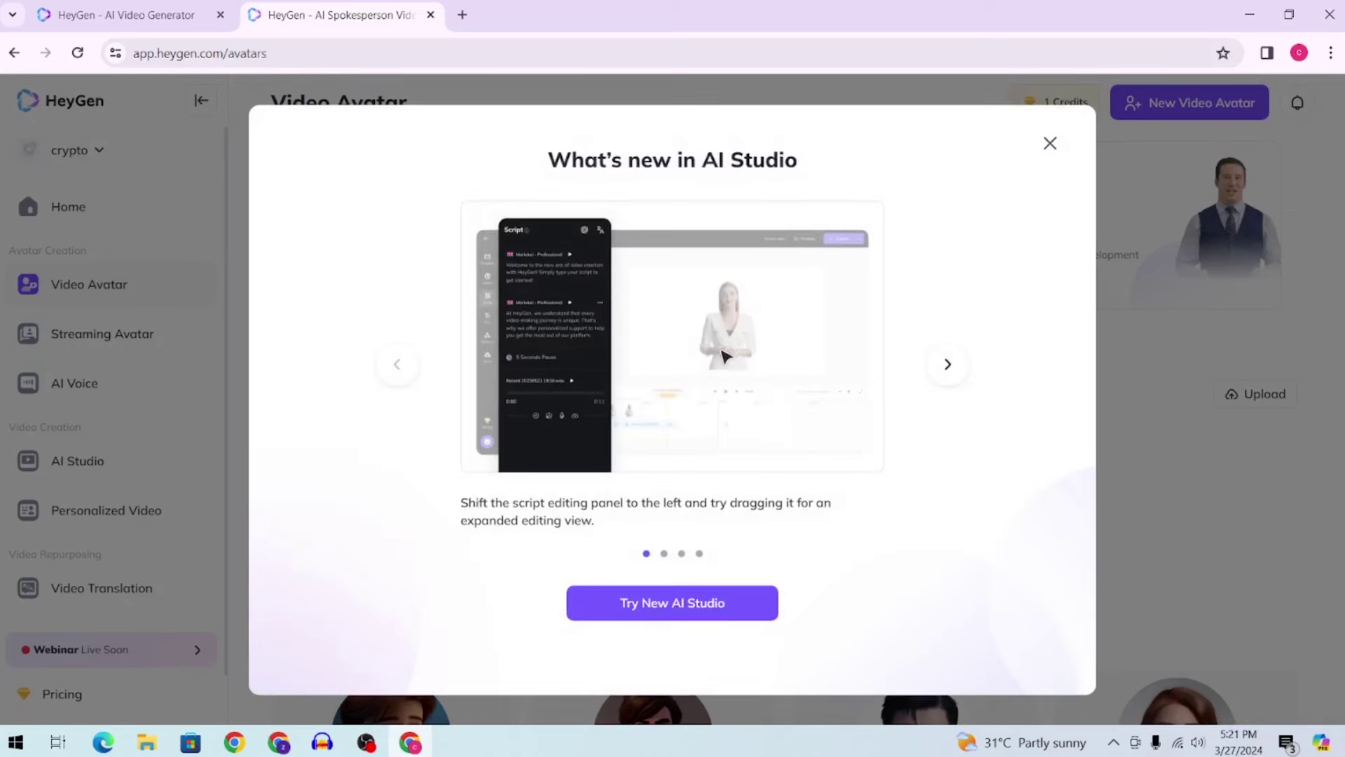
{"action": "left_click", "coordinate": [624, 603]}
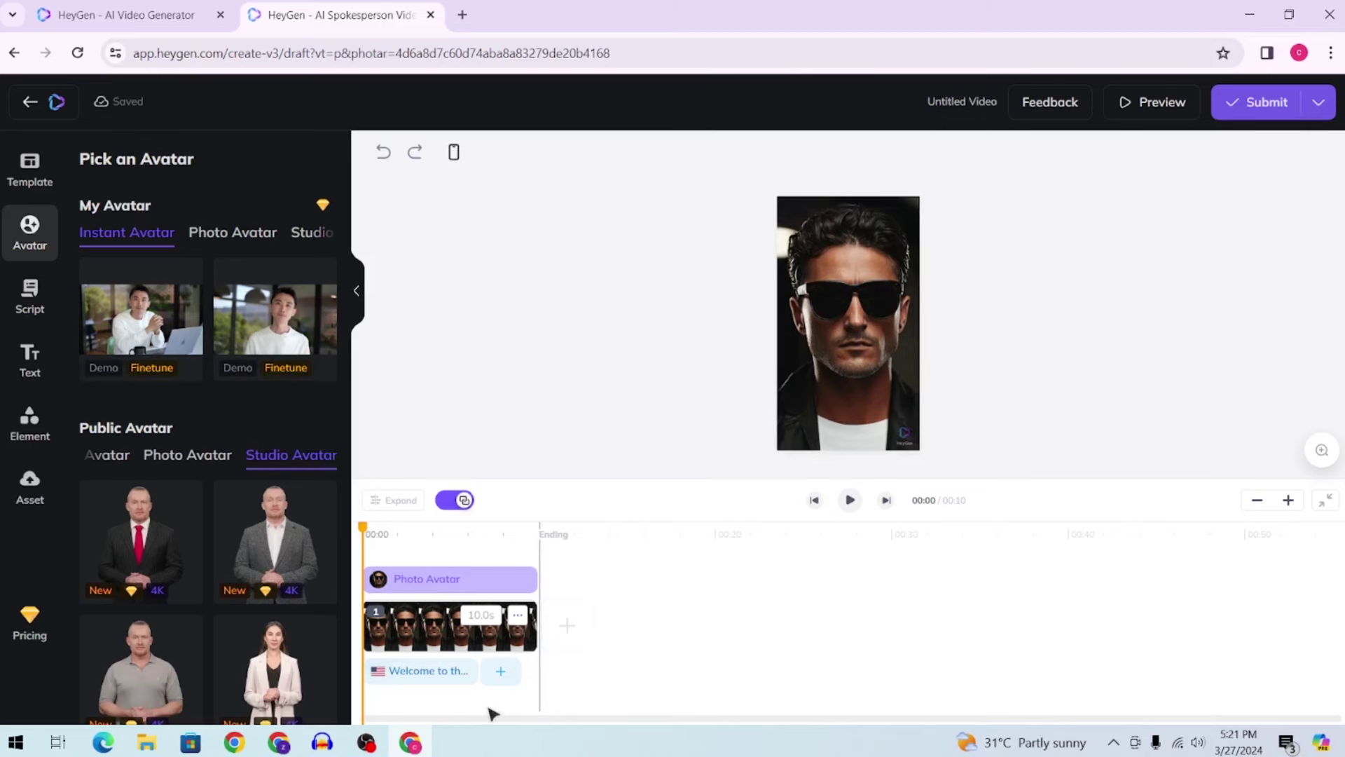
Open the default welcome script, dismiss the shortcuts tip and delete that script.
{"action": "left_click", "coordinate": [459, 671]}
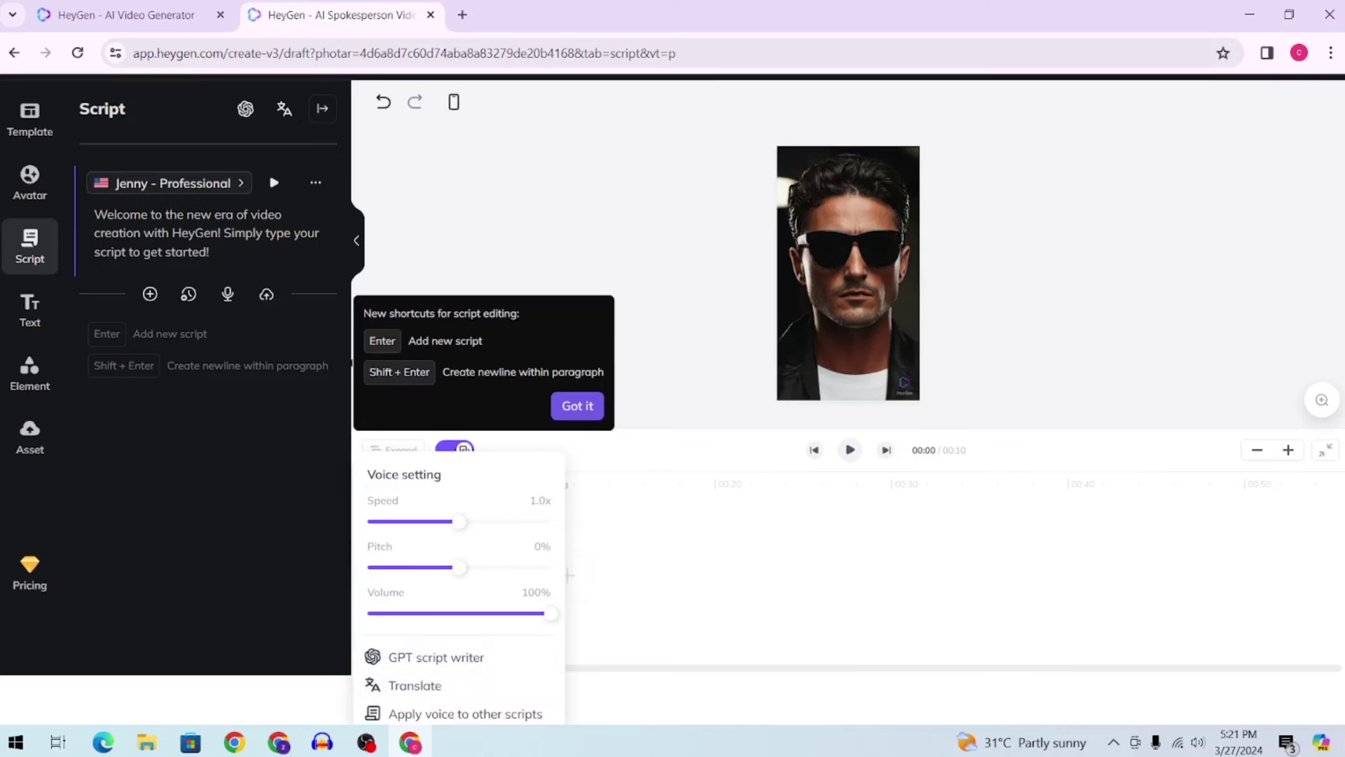
{"action": "left_click", "coordinate": [578, 405]}
{"action": "left_click", "coordinate": [316, 233]}
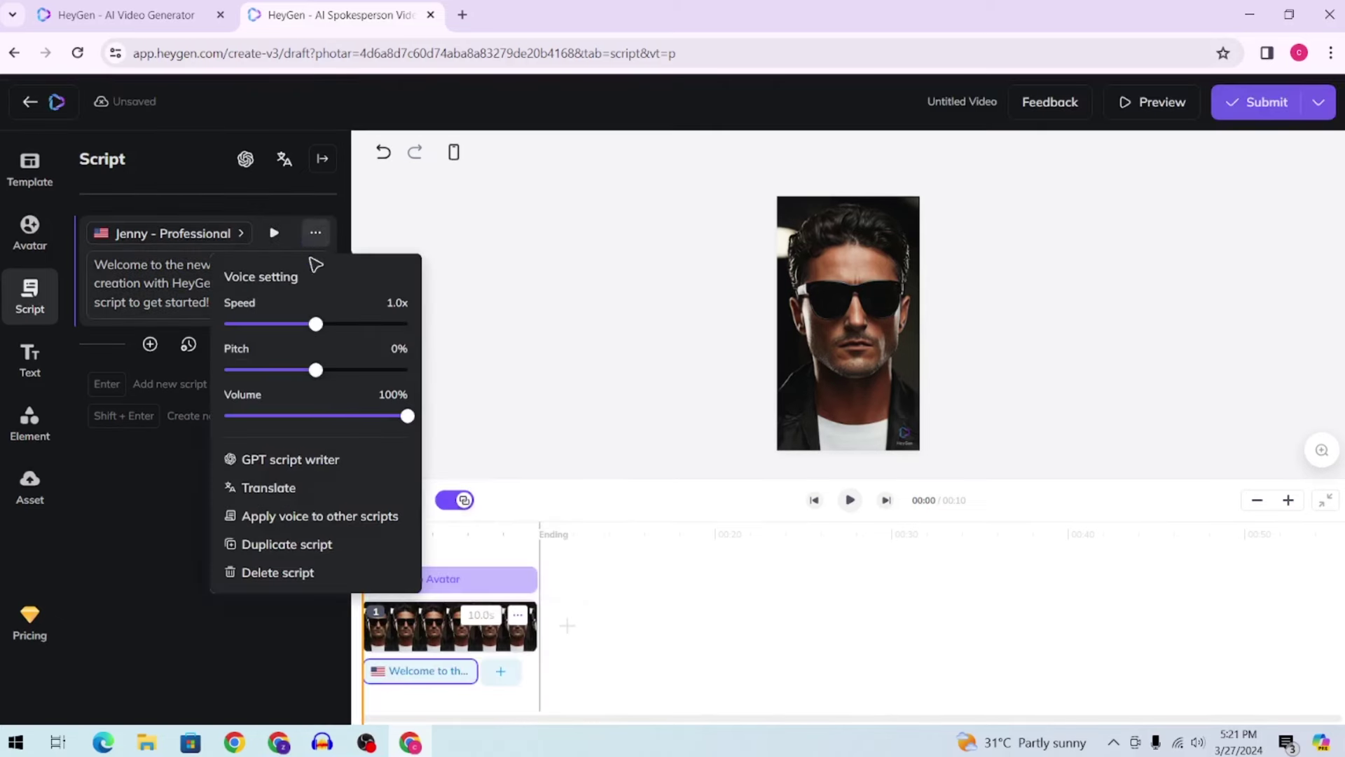
{"action": "left_click", "coordinate": [286, 569]}
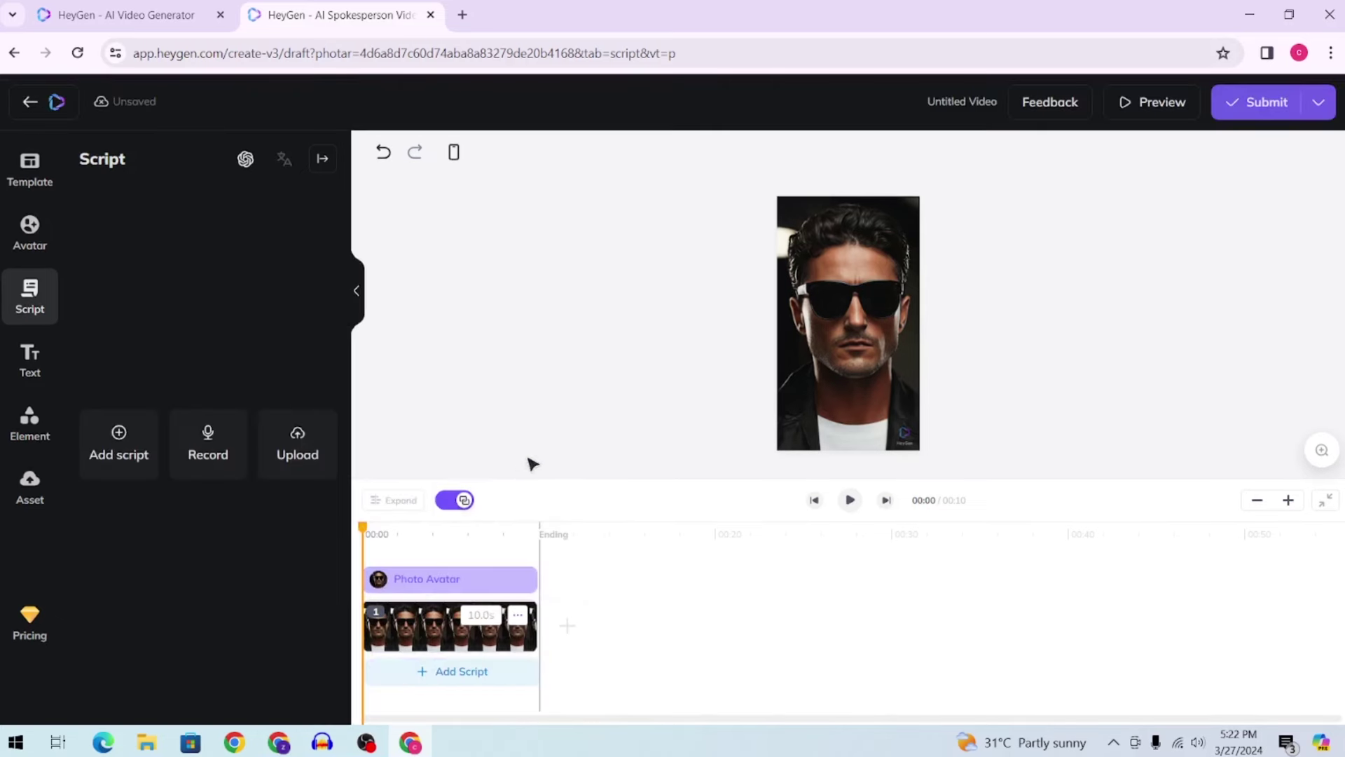
Upload the ElevenLabs Liam audio file dated 2024-03-27T12_14_54 from Downloads as the avatar's script.
{"action": "left_click", "coordinate": [306, 463]}
{"action": "left_click", "coordinate": [436, 262]}
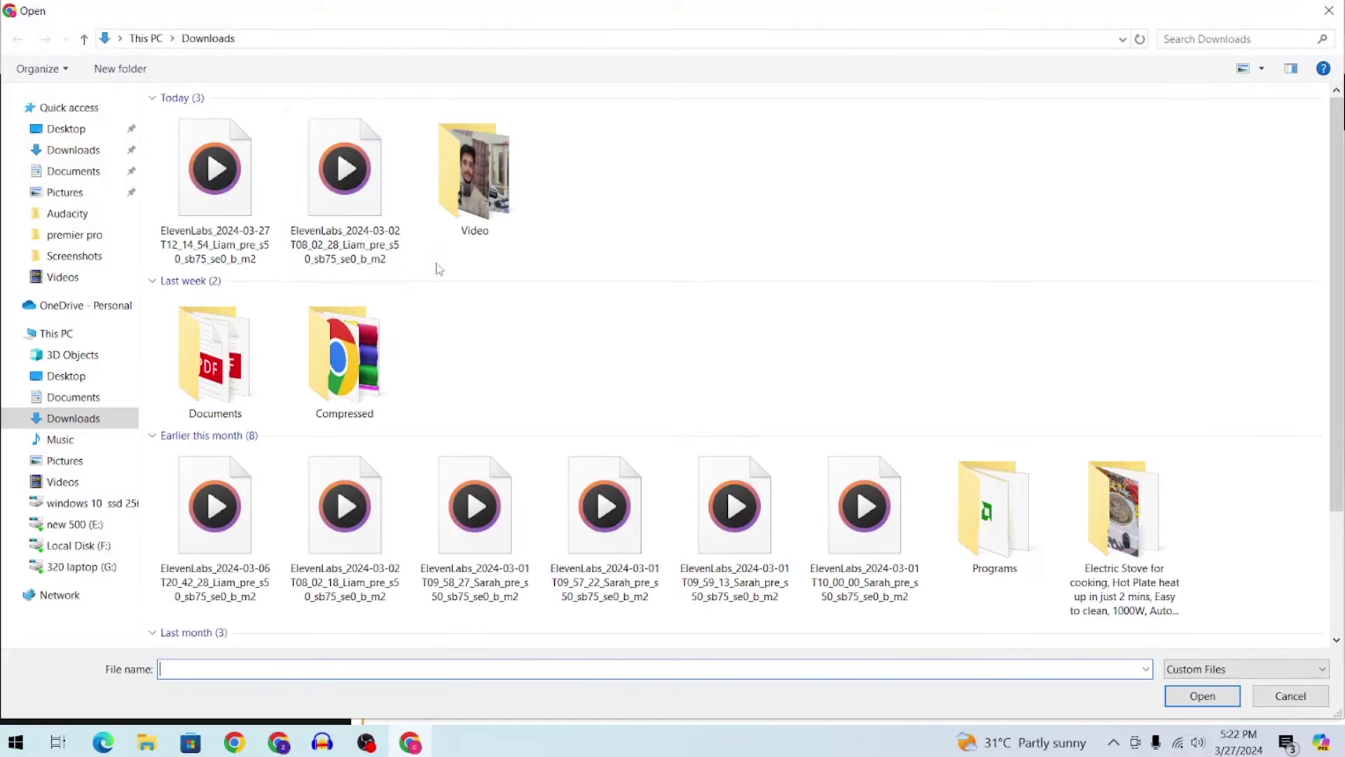
{"action": "left_click", "coordinate": [238, 193]}
{"action": "left_click", "coordinate": [1202, 696]}
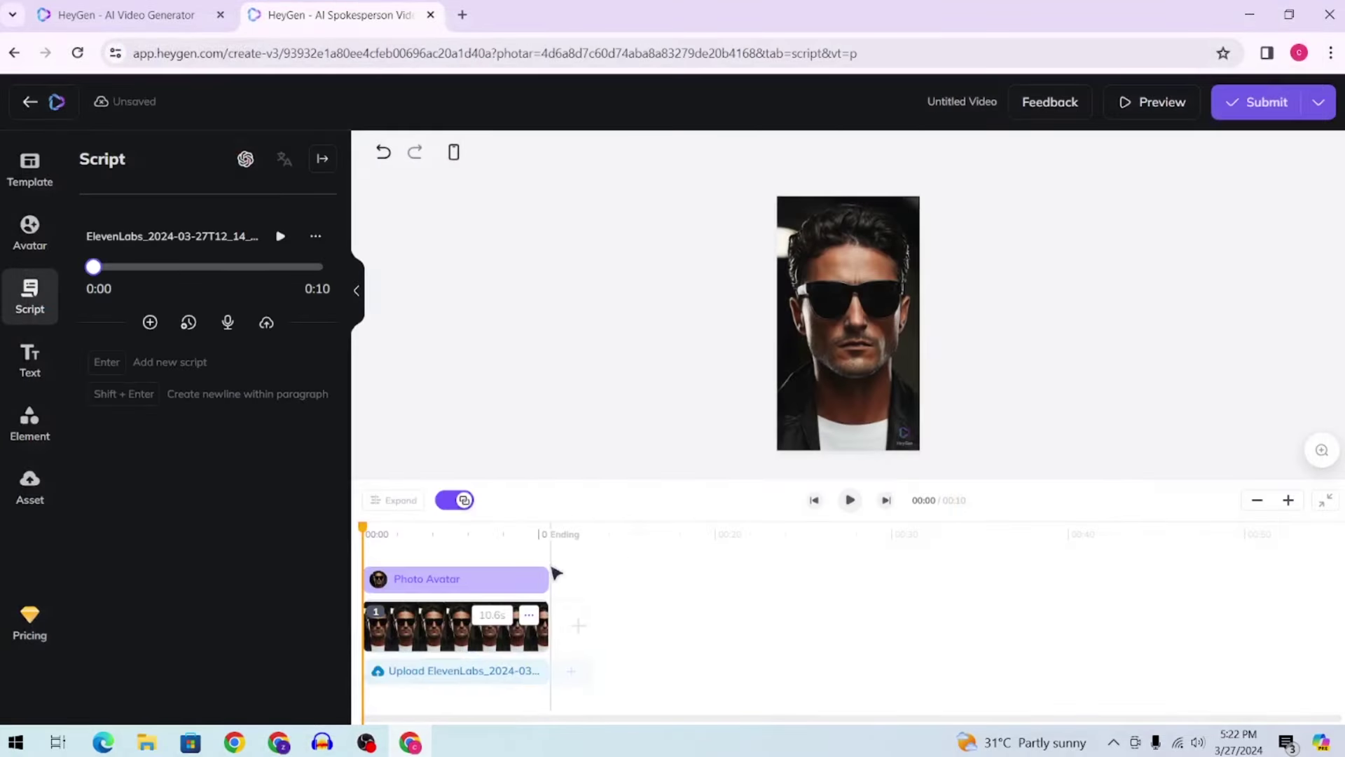
Submit the video for rendering, confirm the credit use and dismiss the studio feedback survey.
{"action": "left_click", "coordinate": [1259, 112]}
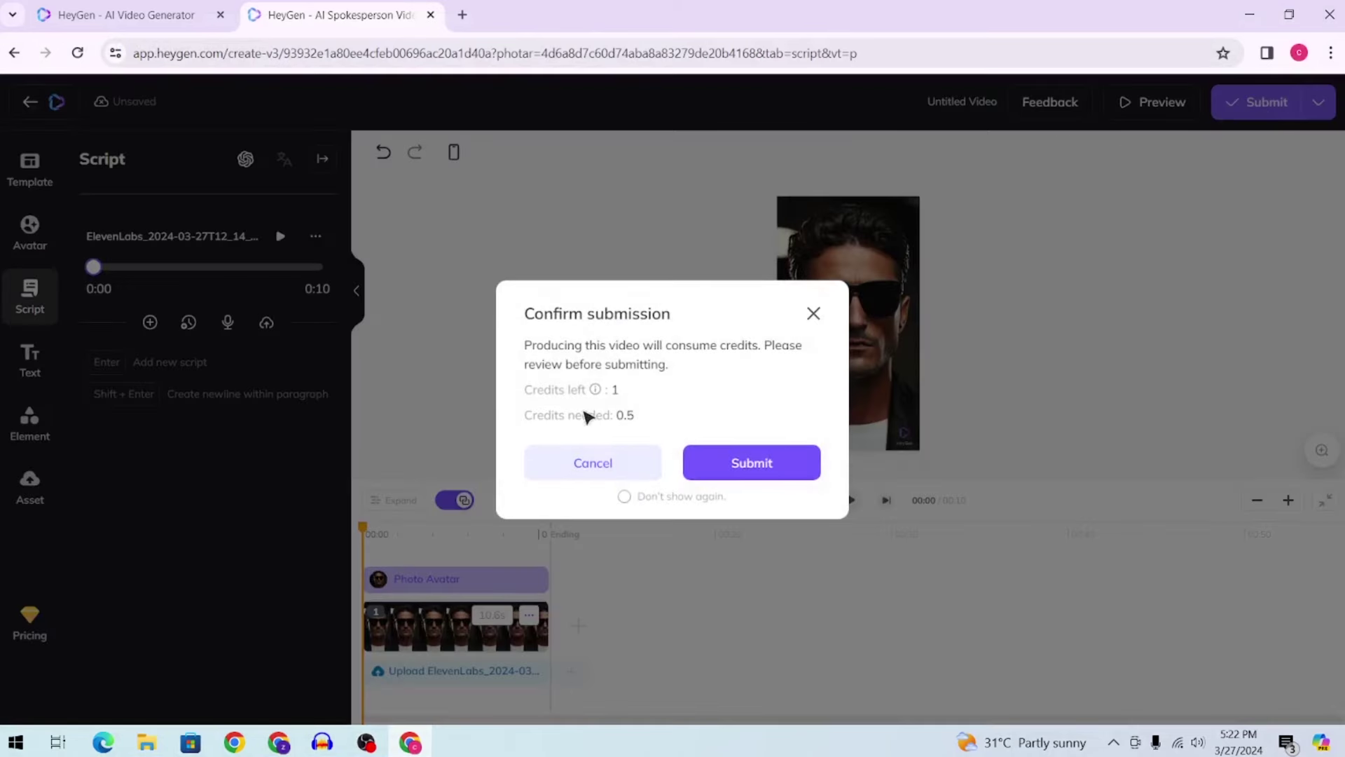
{"action": "left_click", "coordinate": [748, 471]}
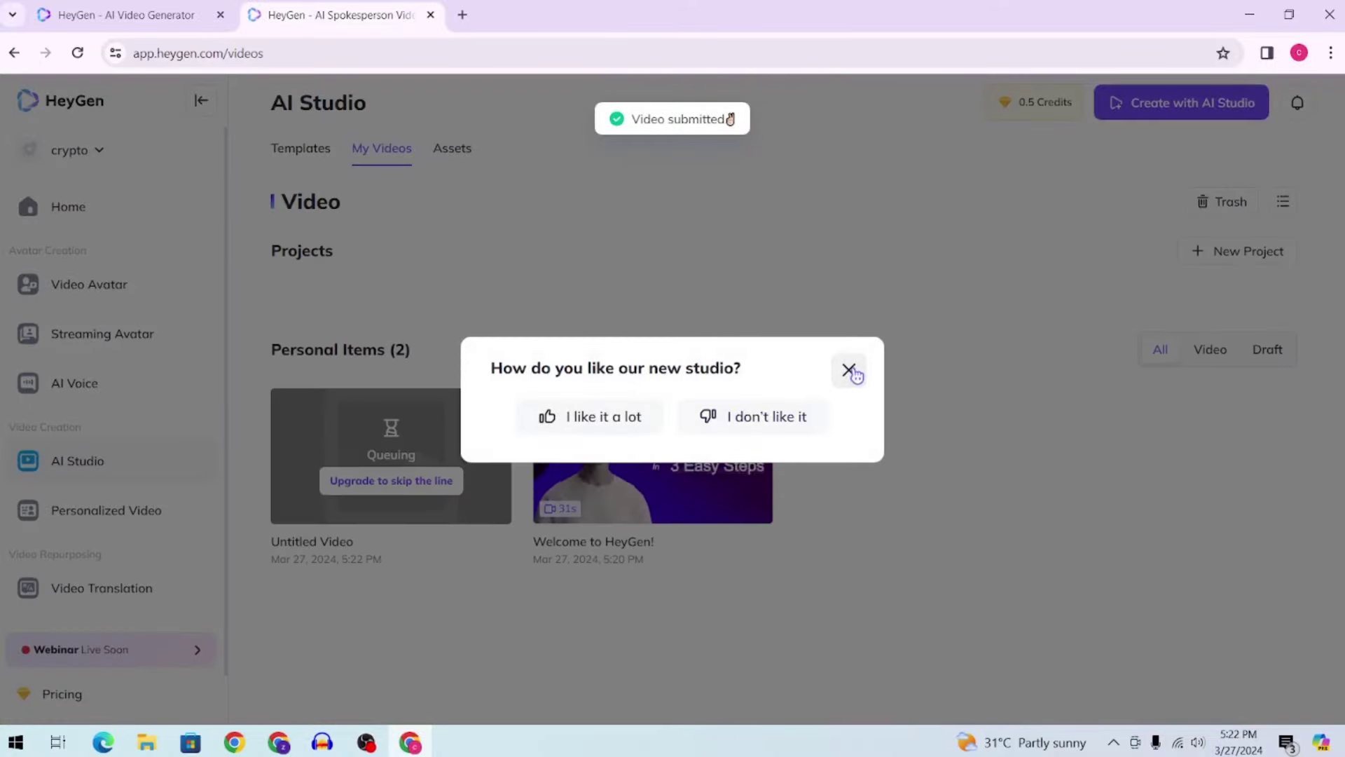
{"action": "left_click", "coordinate": [848, 369]}
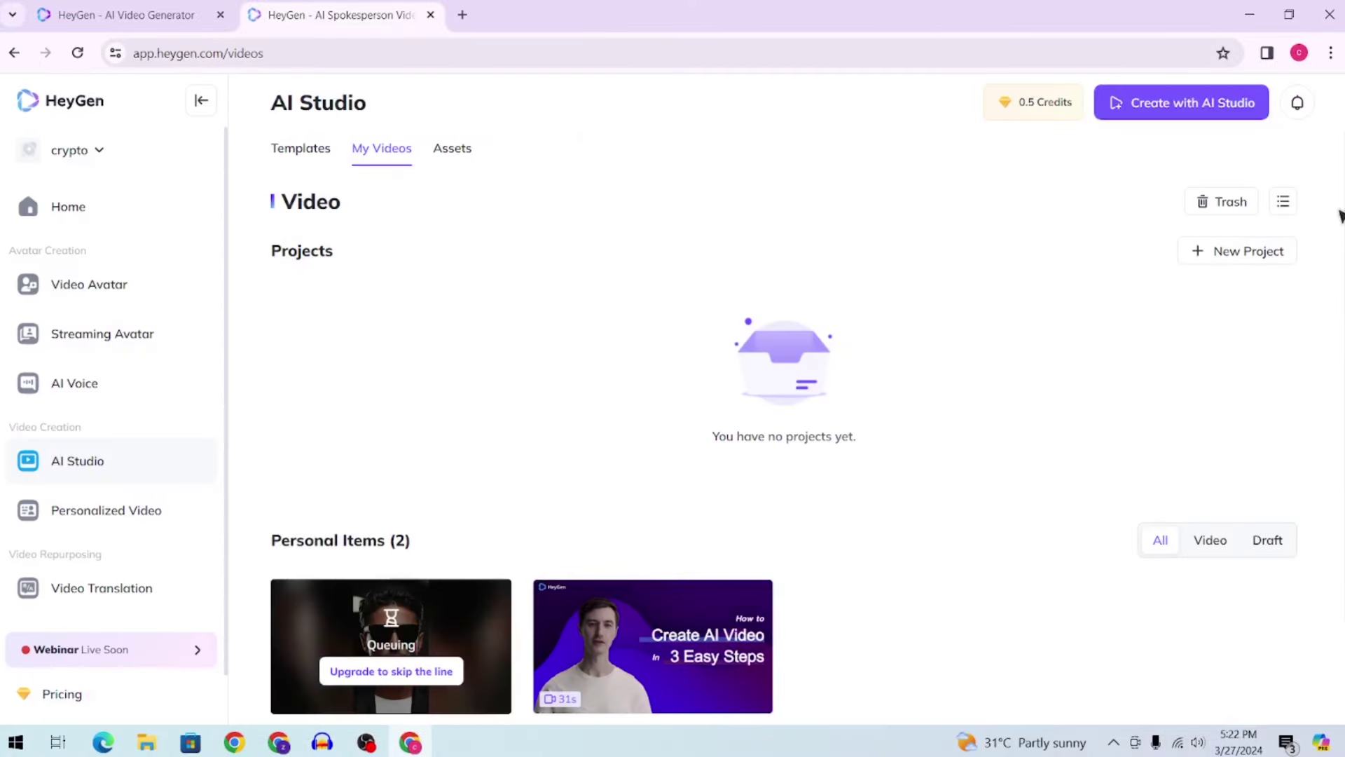
{"action": "scroll", "coordinate": [1340, 210], "scroll_direction": "down", "scroll_amount": 2}
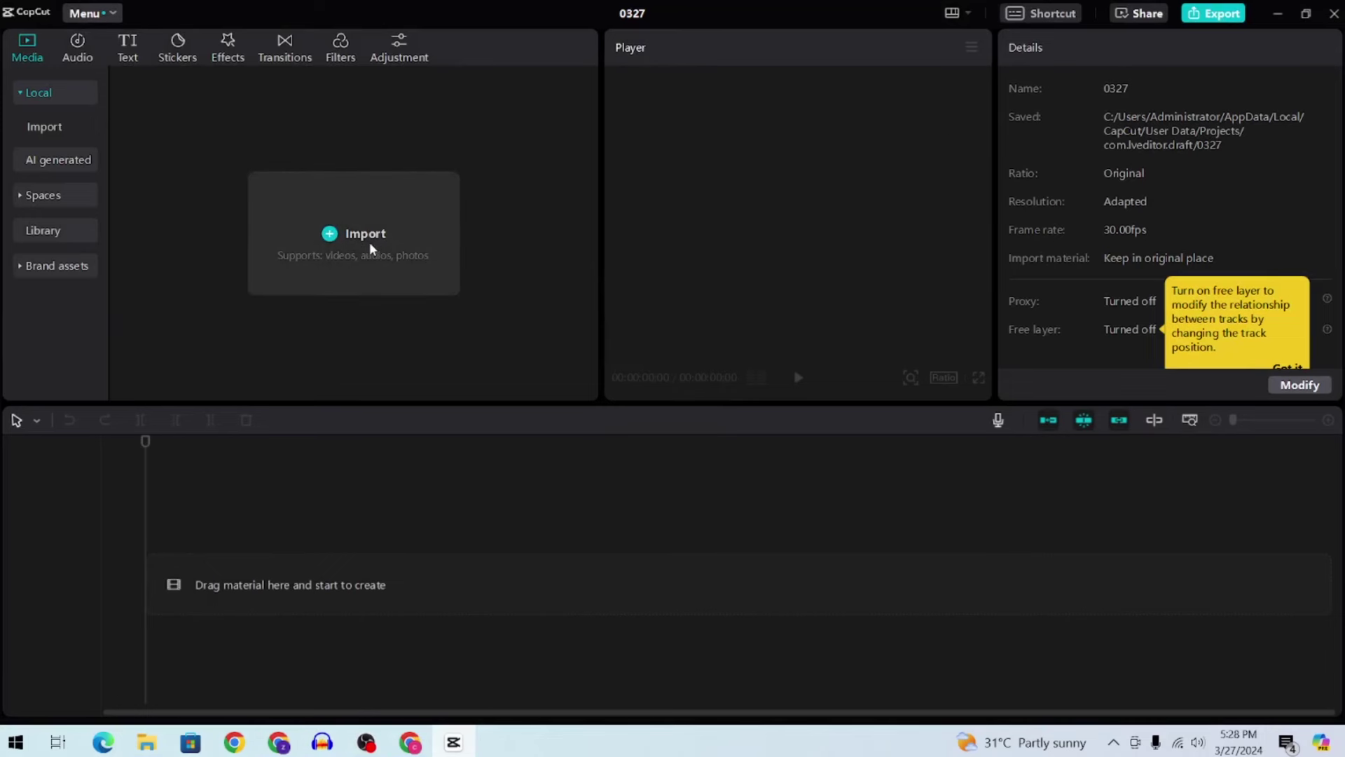
Switch to CapCut and import the rendered avatar clip Untitled Video.mp4 into the project's media.
{"action": "left_click", "coordinate": [332, 208]}
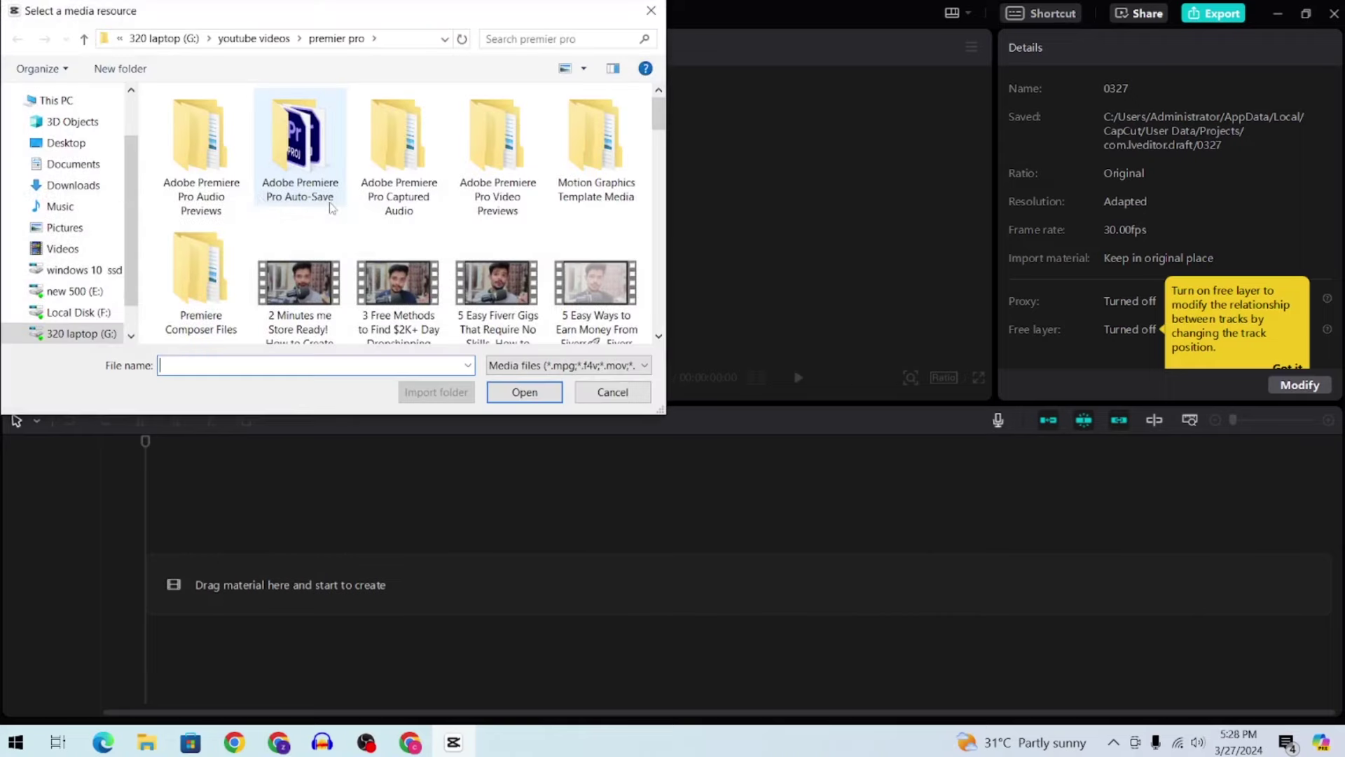
{"action": "left_click", "coordinate": [73, 149]}
{"action": "left_click", "coordinate": [214, 168]}
{"action": "left_click", "coordinate": [524, 392]}
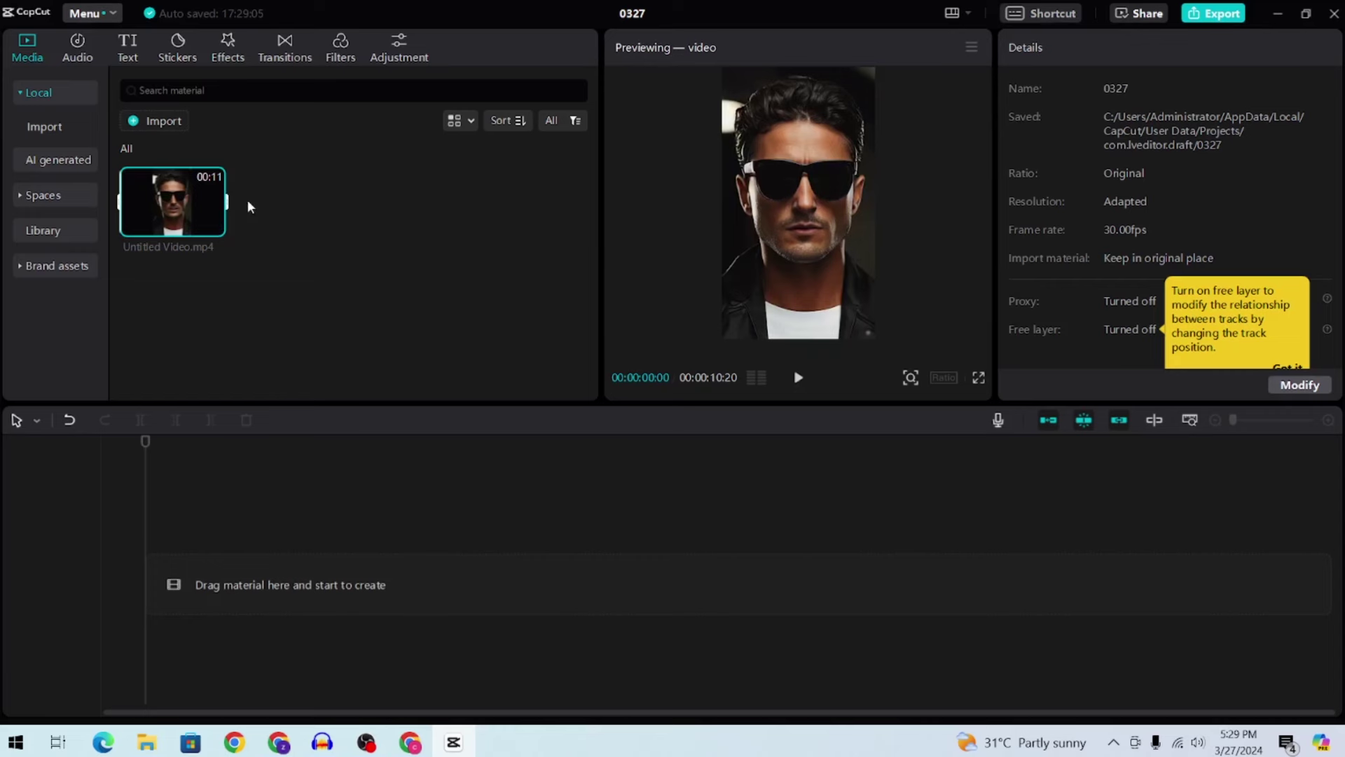
Place the imported Untitled Video.mp4 avatar clip at the start of the timeline.
{"action": "left_click_drag", "start_coordinate": [186, 223], "coordinate": [267, 570]}
{"action": "left_click", "coordinate": [267, 569]}
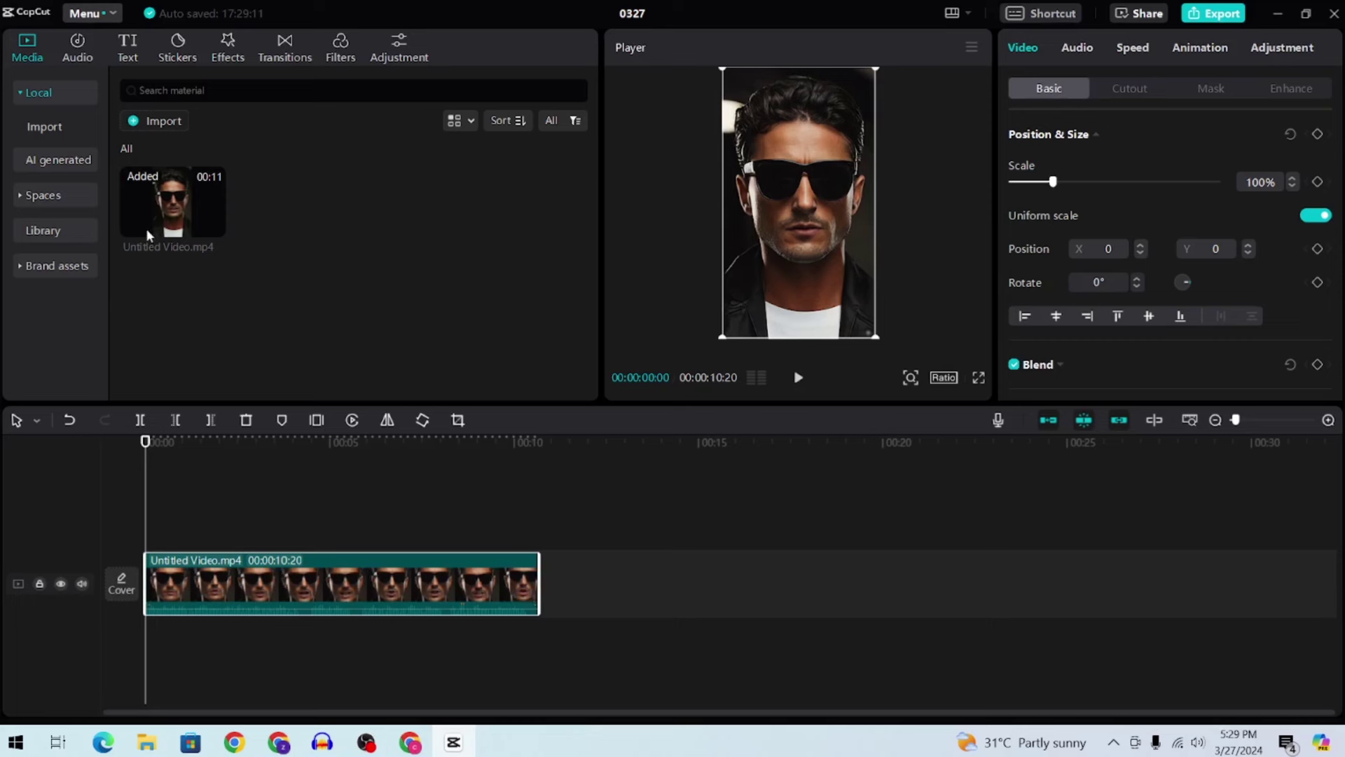
Generate English auto captions for the clip, enlarge them to font size 15 and open the text templates.
{"action": "left_click", "coordinate": [63, 166]}
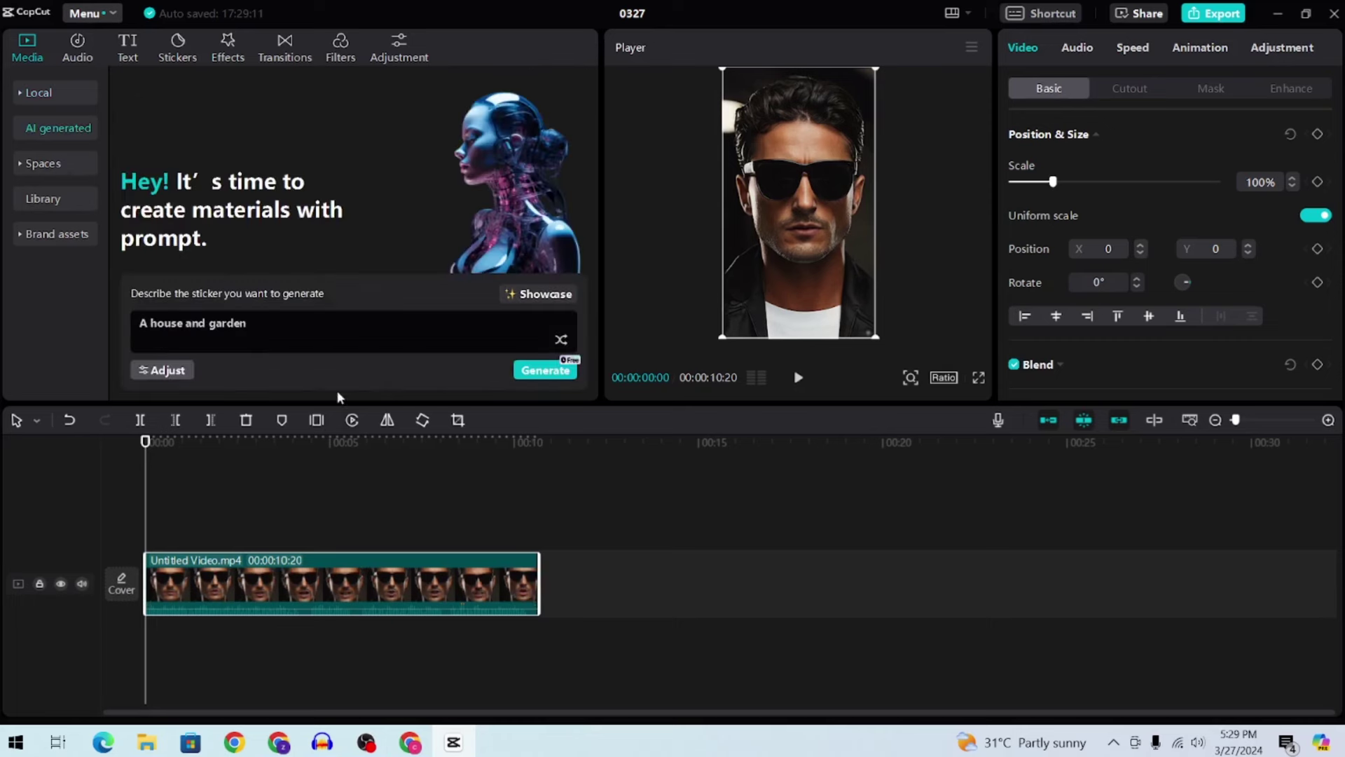
{"action": "left_click", "coordinate": [132, 60]}
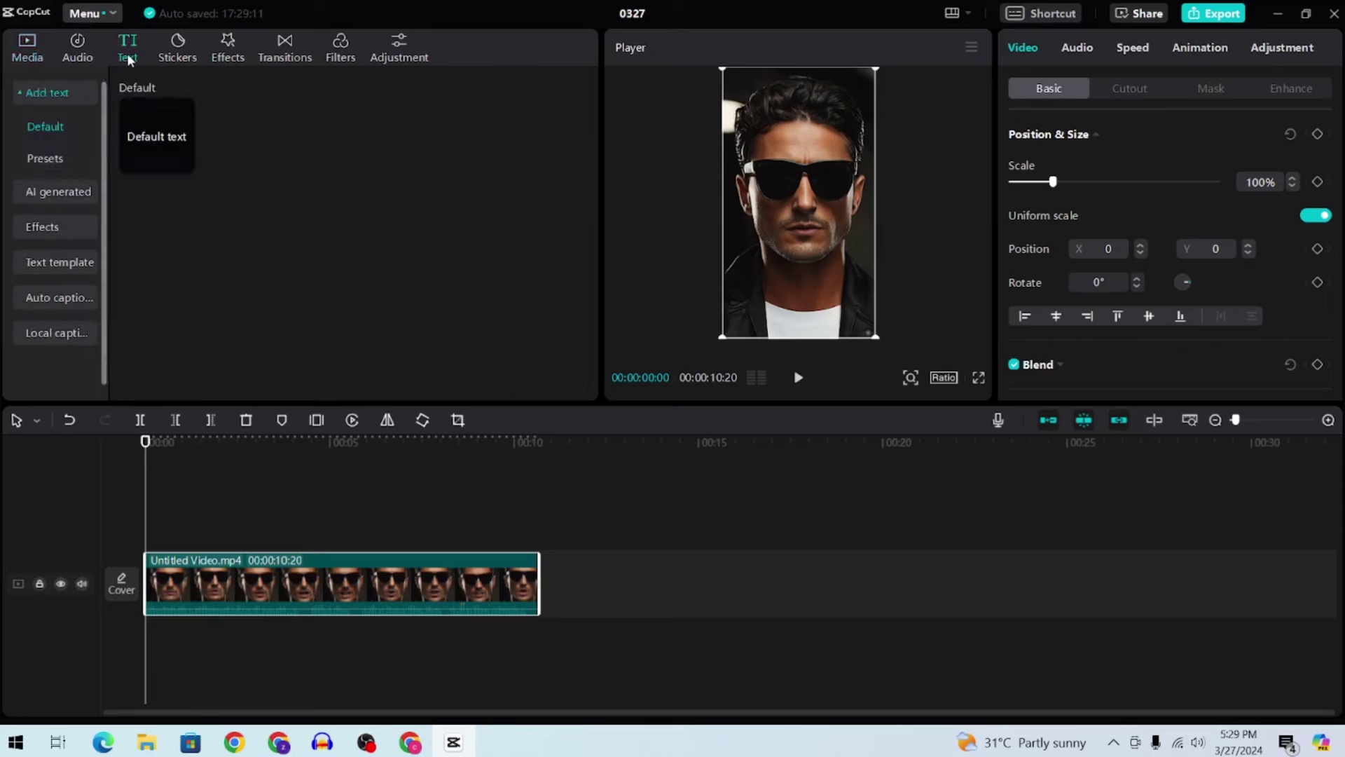
{"action": "left_click", "coordinate": [53, 299]}
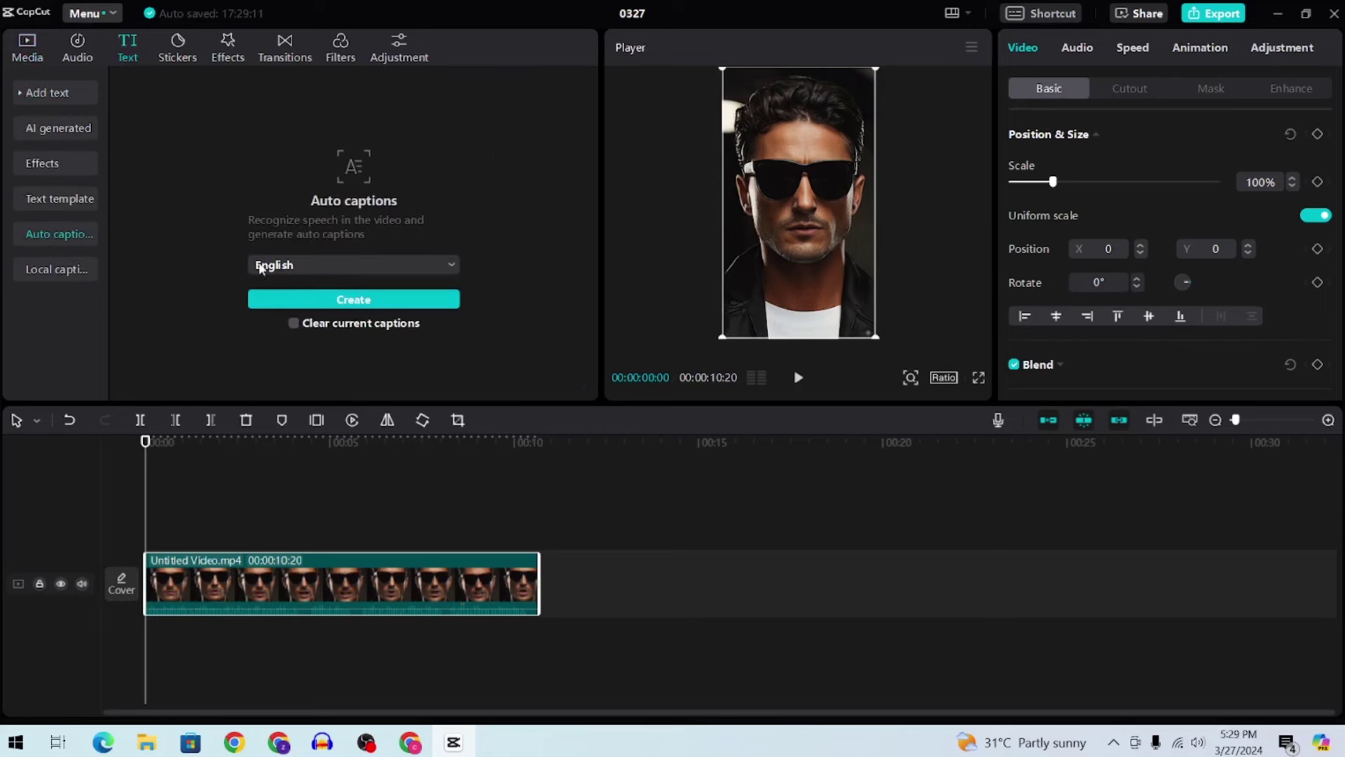
{"action": "left_click", "coordinate": [329, 300]}
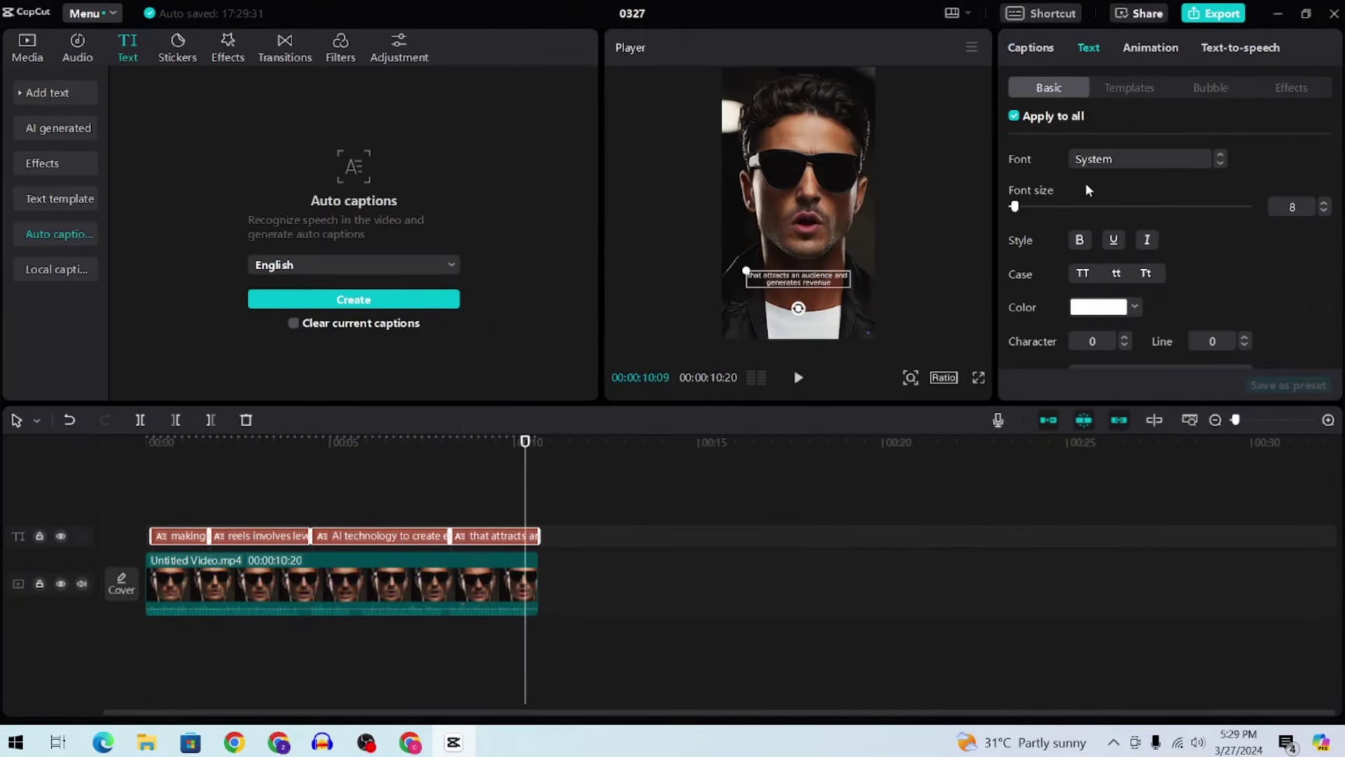
{"action": "left_click_drag", "start_coordinate": [1015, 206], "coordinate": [1025, 208]}
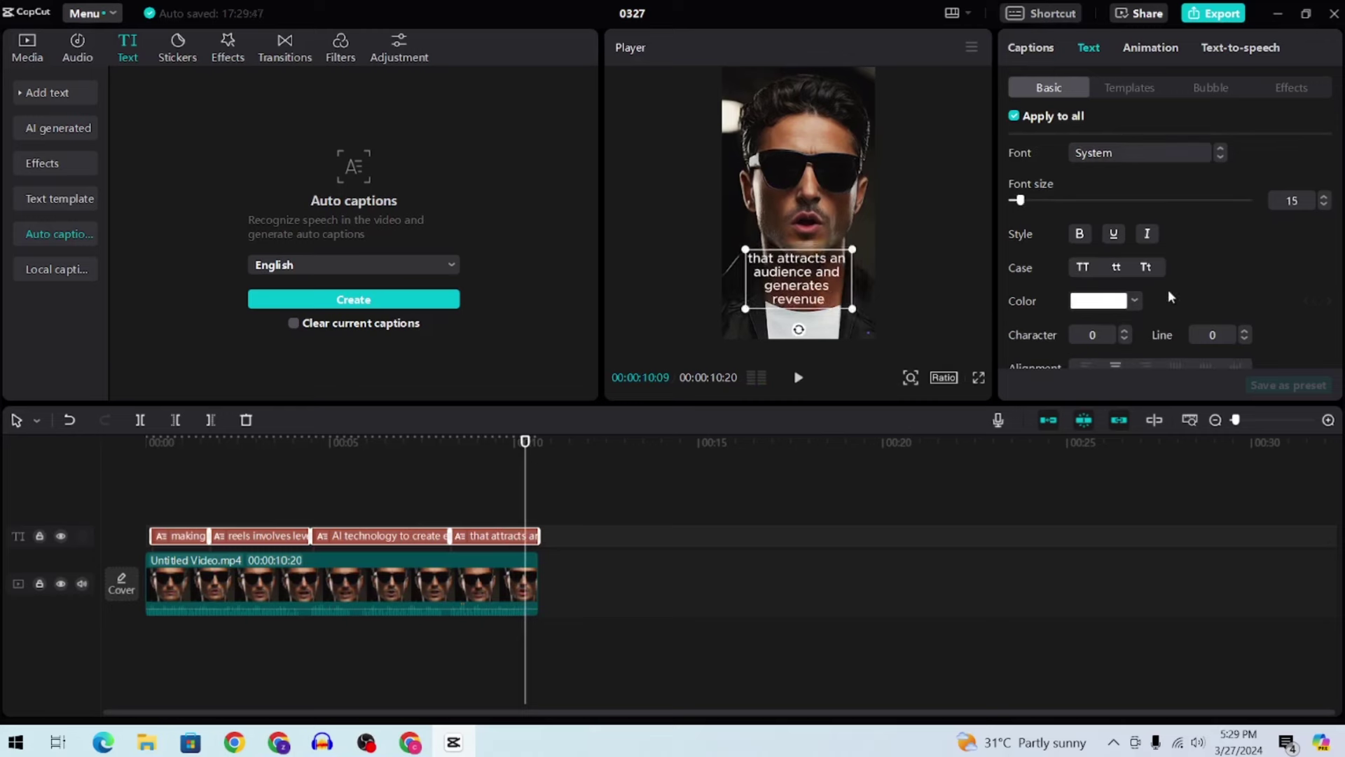
{"action": "left_click", "coordinate": [1129, 89]}
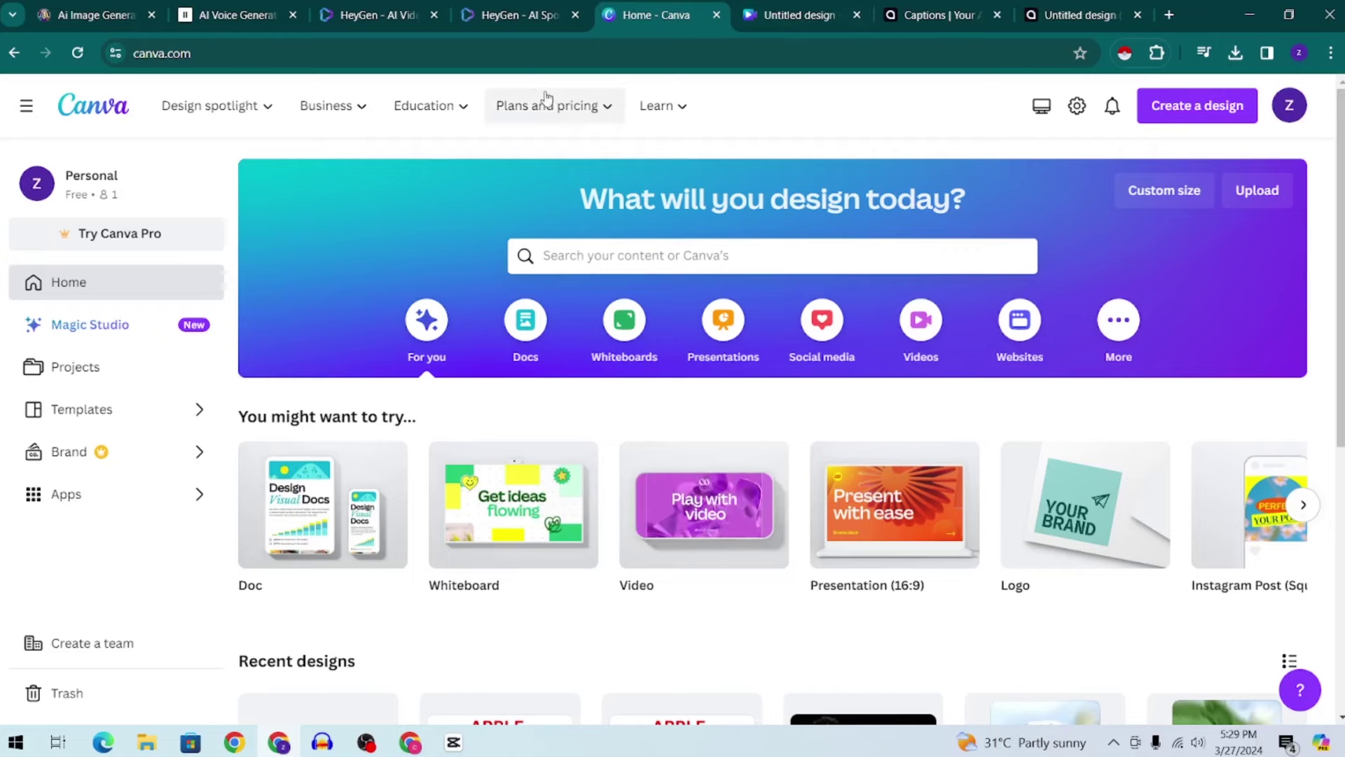
Switch to the browser and review the green-screen video design in Canva and the Captions home page.
{"action": "left_click", "coordinate": [792, 12]}
{"action": "left_click", "coordinate": [444, 318]}
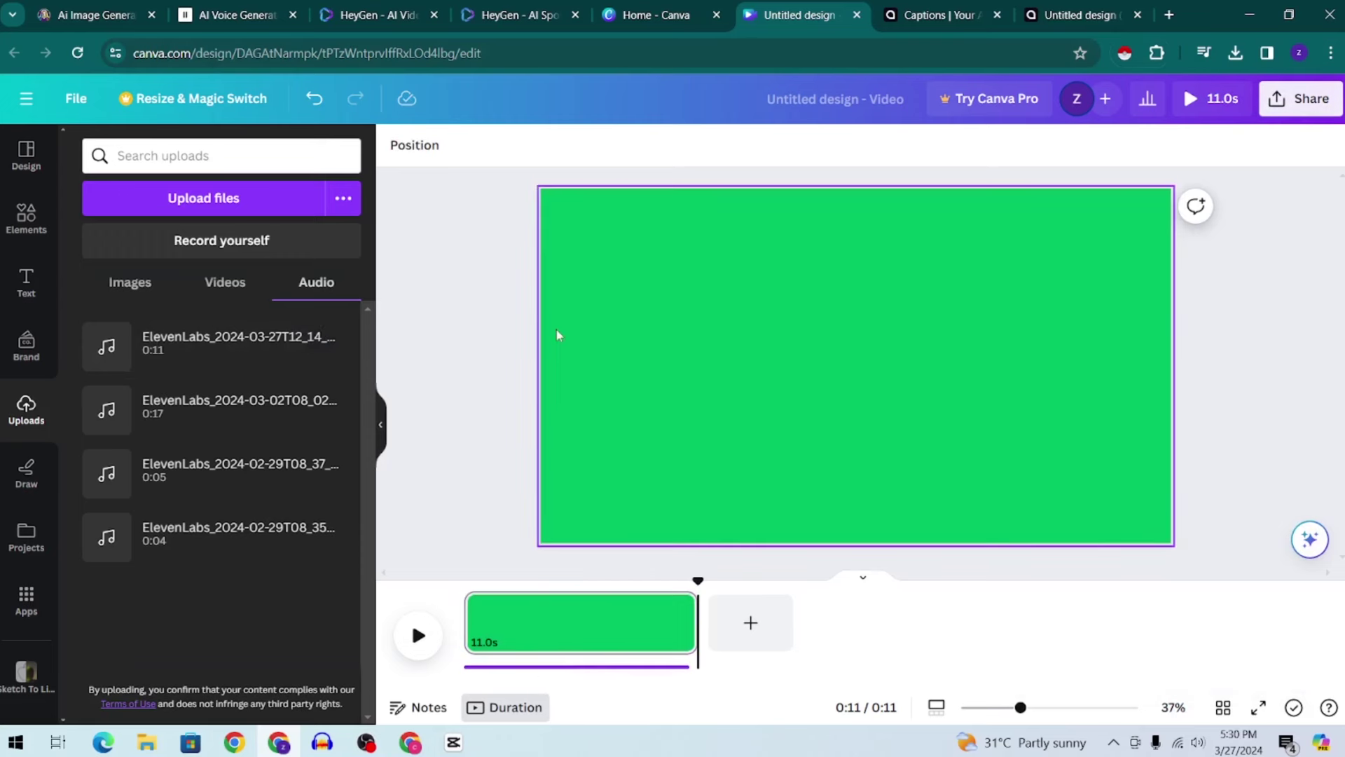
{"action": "left_click", "coordinate": [977, 14]}
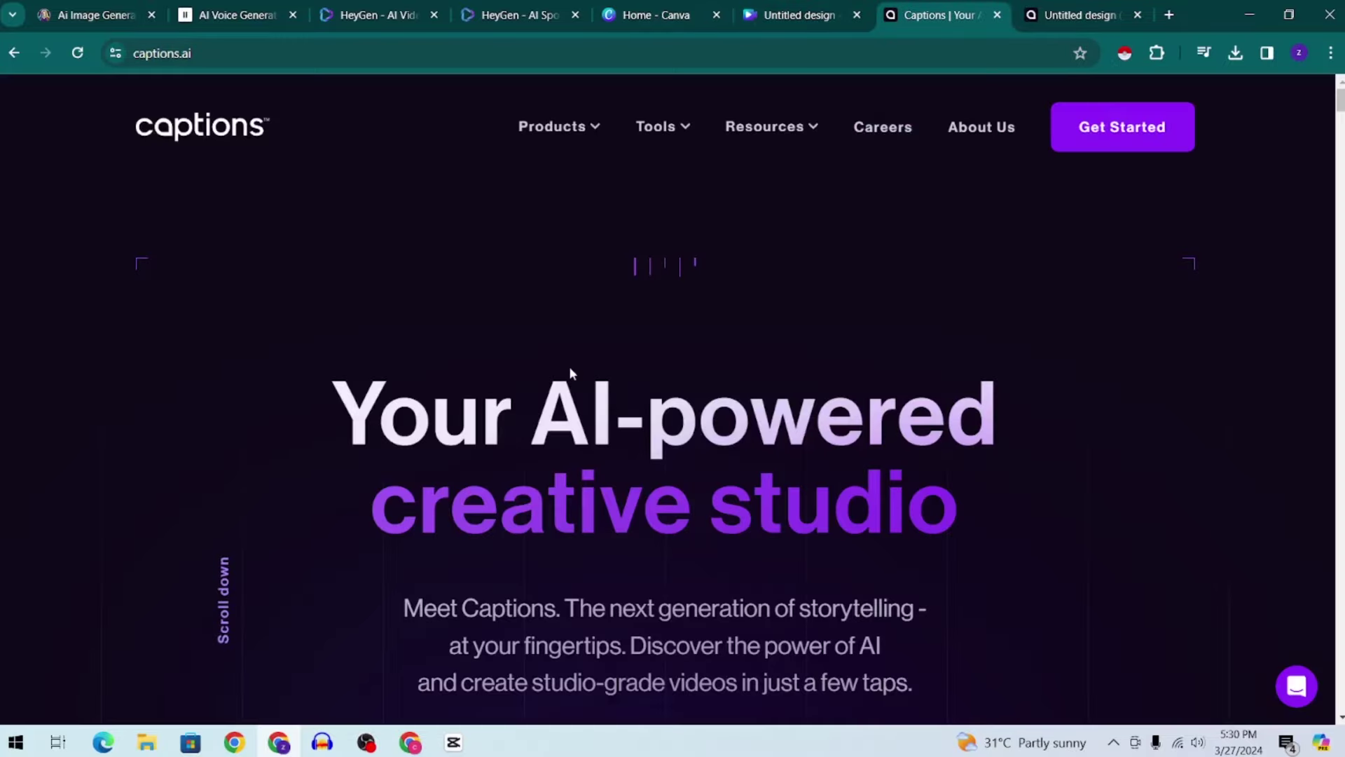
{"action": "scroll", "coordinate": [708, 339], "scroll_direction": "down", "scroll_amount": 3}
{"action": "scroll", "coordinate": [900, 268], "scroll_direction": "up", "scroll_amount": 1}
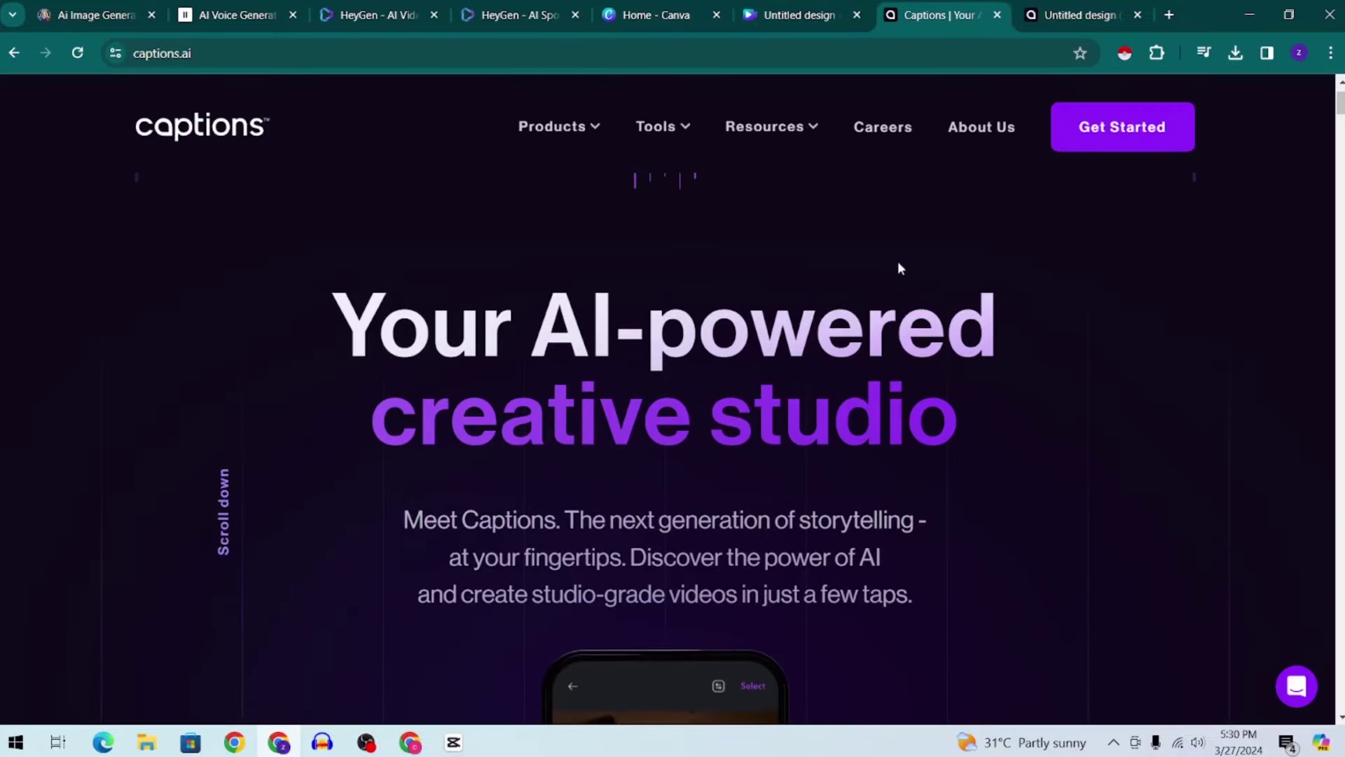
Open the Untitled design (1) project in Captions and play part of the captioned green-screen video.
{"action": "left_click", "coordinate": [1079, 133]}
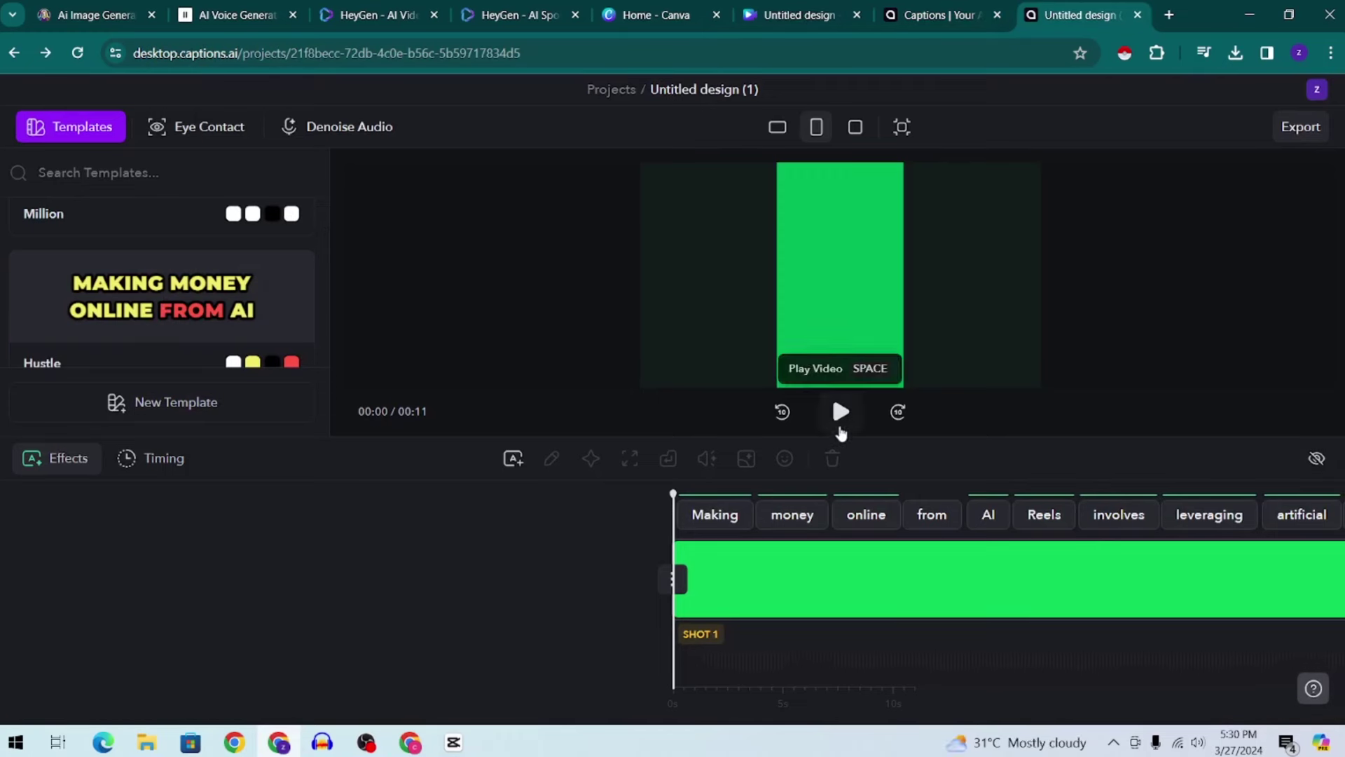
{"action": "left_click", "coordinate": [841, 414]}
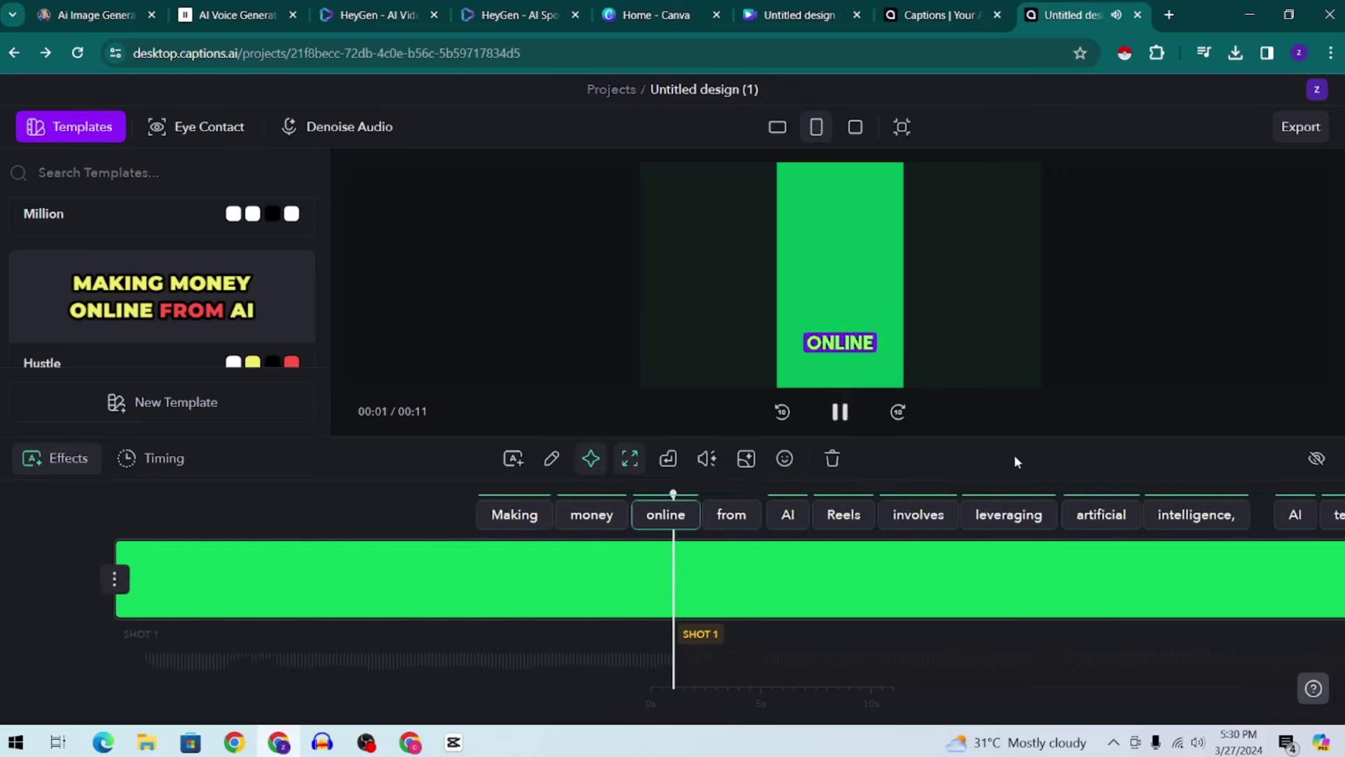
{"action": "left_click", "coordinate": [840, 412]}
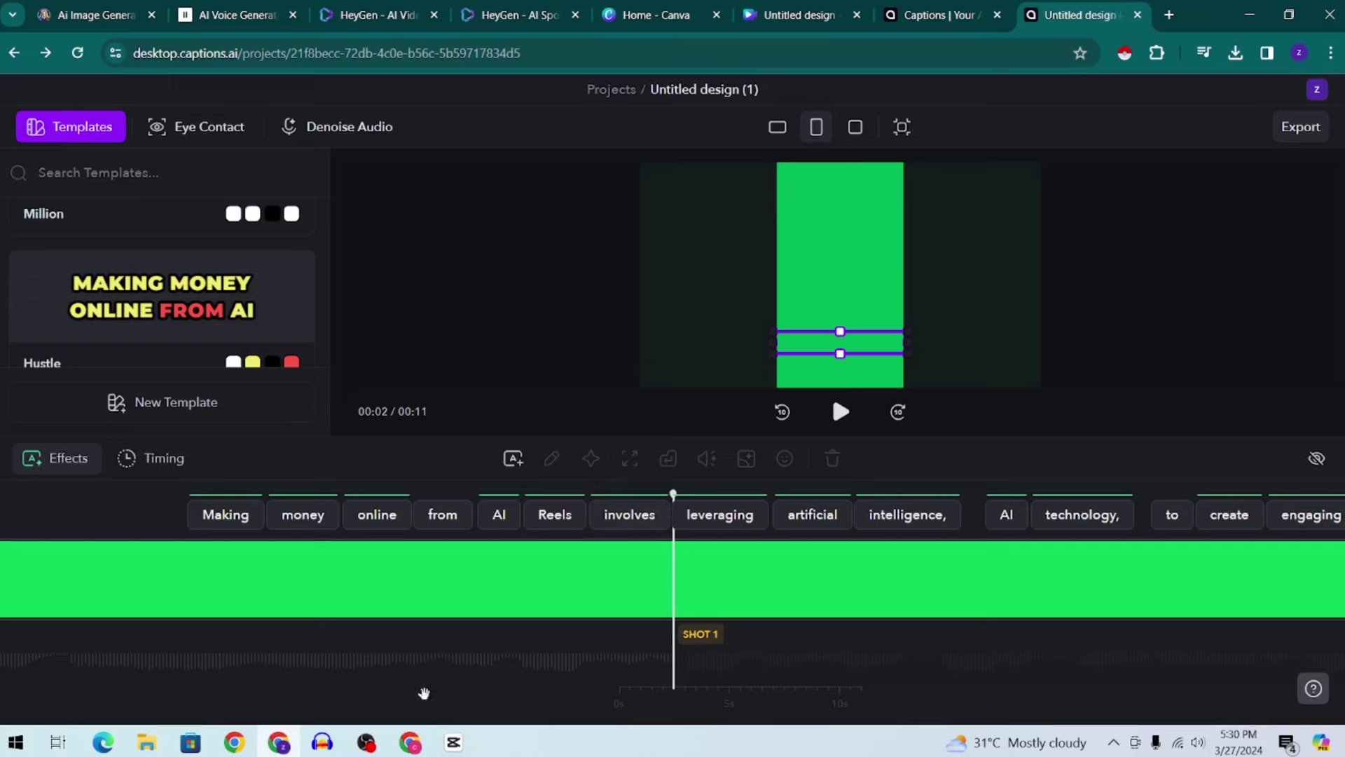
Switch back to CapCut and delete all the auto captions from the timeline.
{"action": "left_click", "coordinate": [454, 742]}
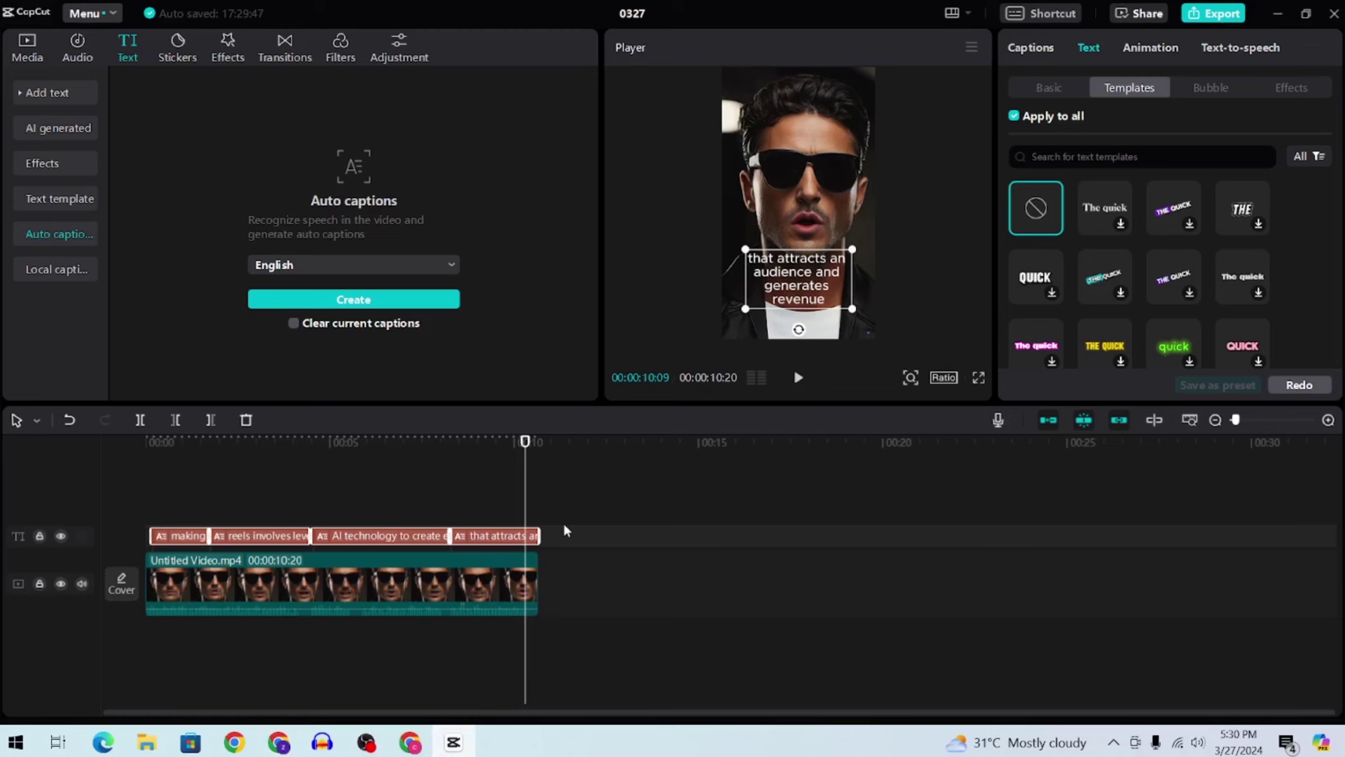
{"action": "left_click", "coordinate": [566, 546]}
{"action": "left_click", "coordinate": [273, 541]}
{"action": "key", "text": "Delete"}
{"action": "key", "text": "Delete"}
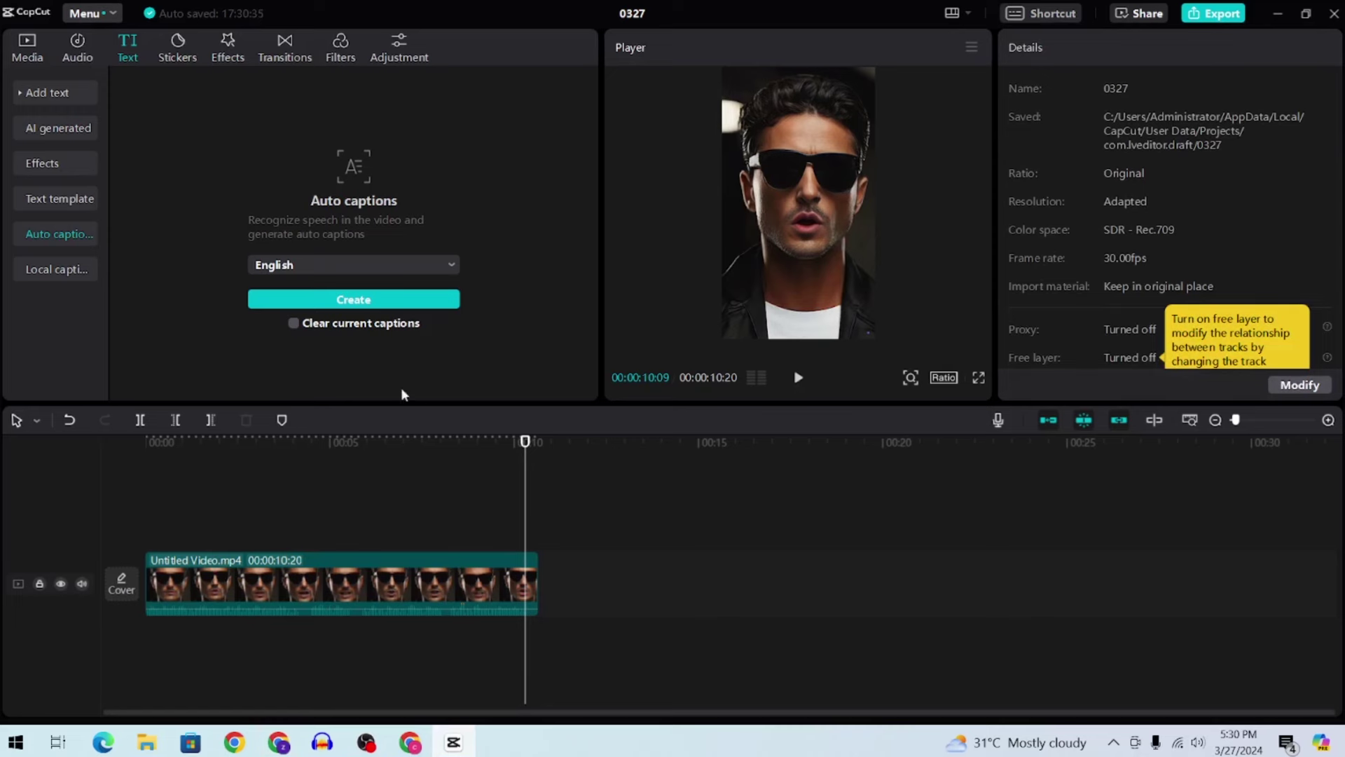
Return the playhead to the start and import Untitled design (1).mp4 from Downloads into the project's media.
{"action": "key", "text": "Home"}
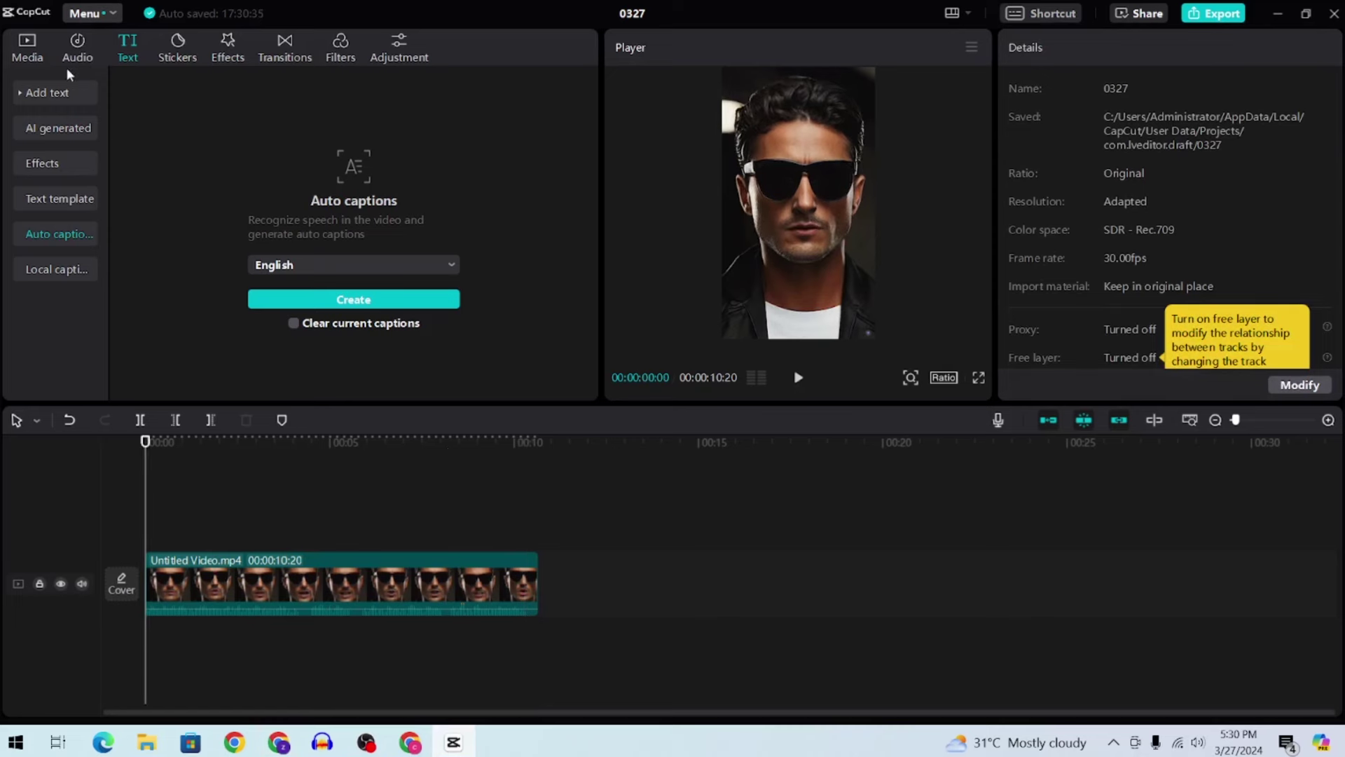
{"action": "left_click", "coordinate": [28, 61]}
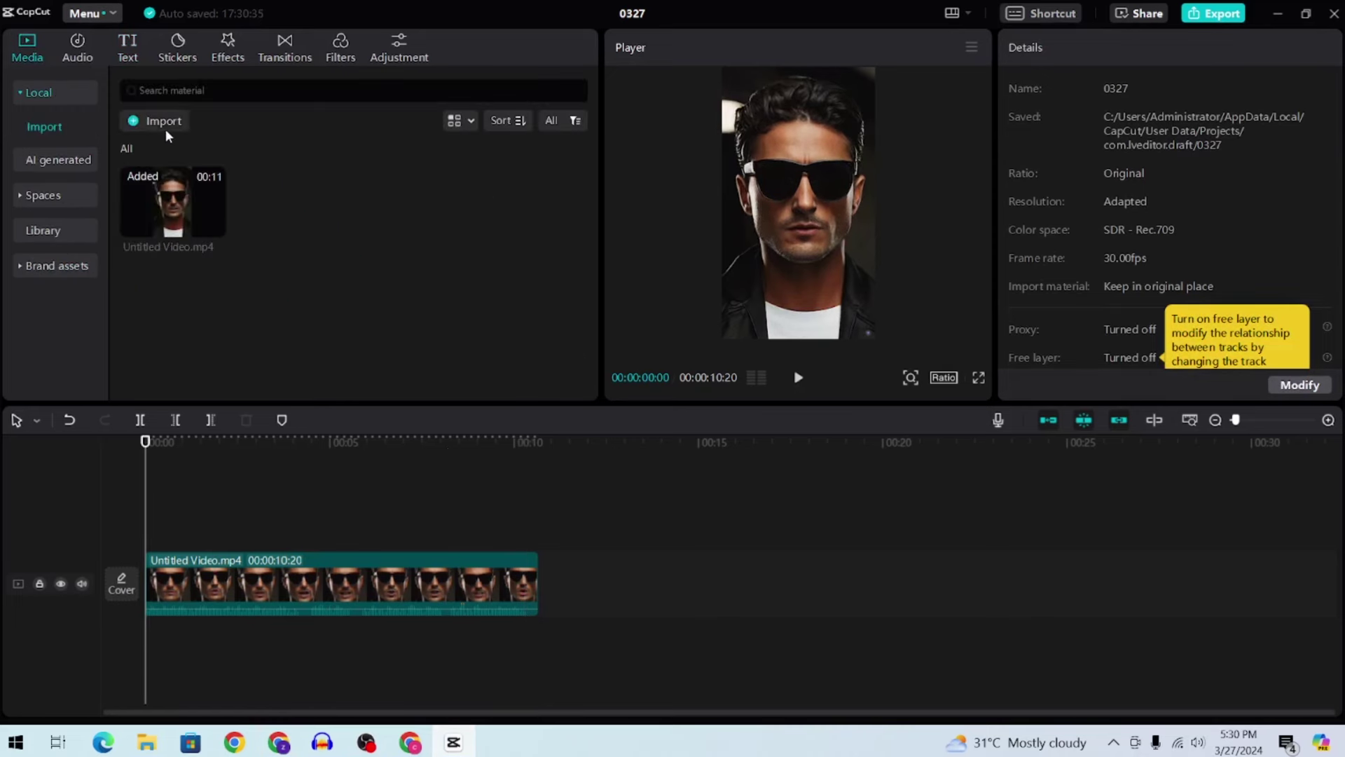
{"action": "left_click", "coordinate": [151, 121]}
{"action": "left_click", "coordinate": [336, 185]}
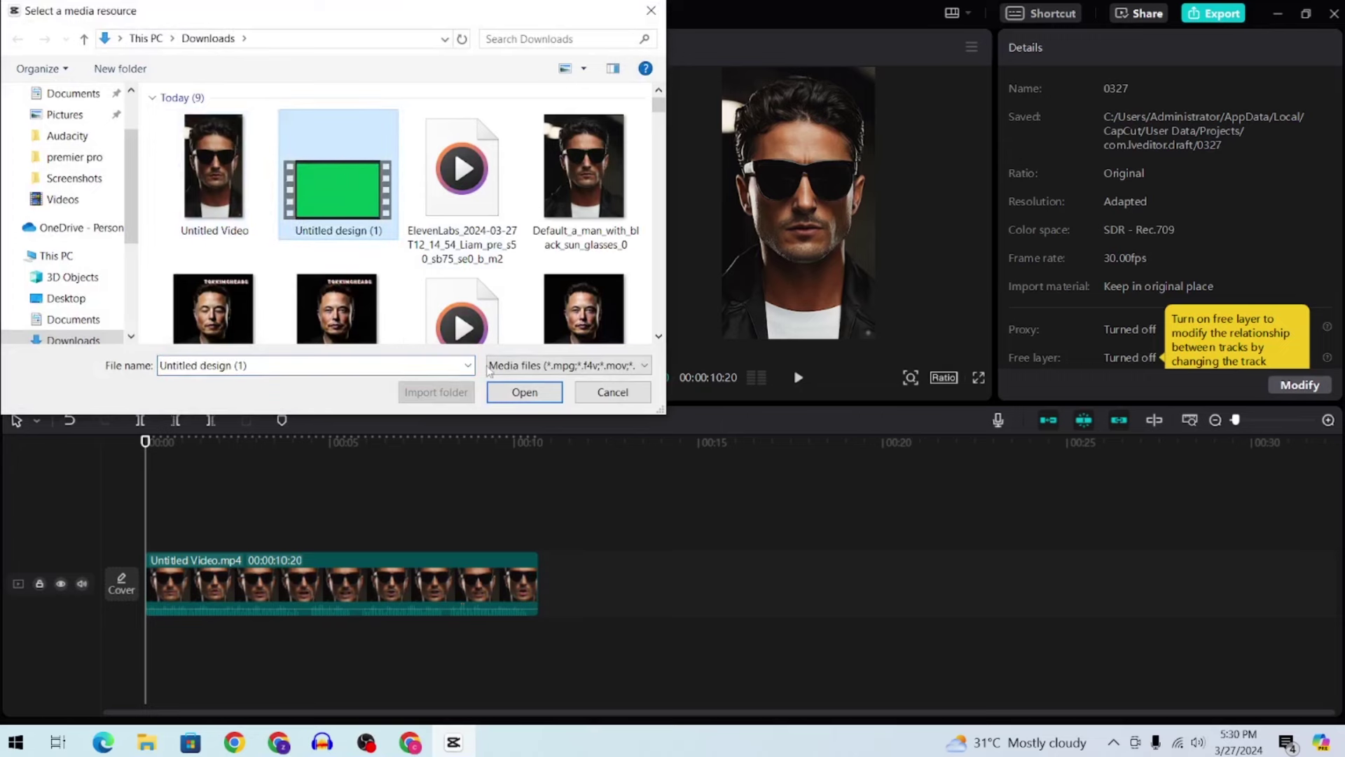
{"action": "left_click", "coordinate": [510, 392]}
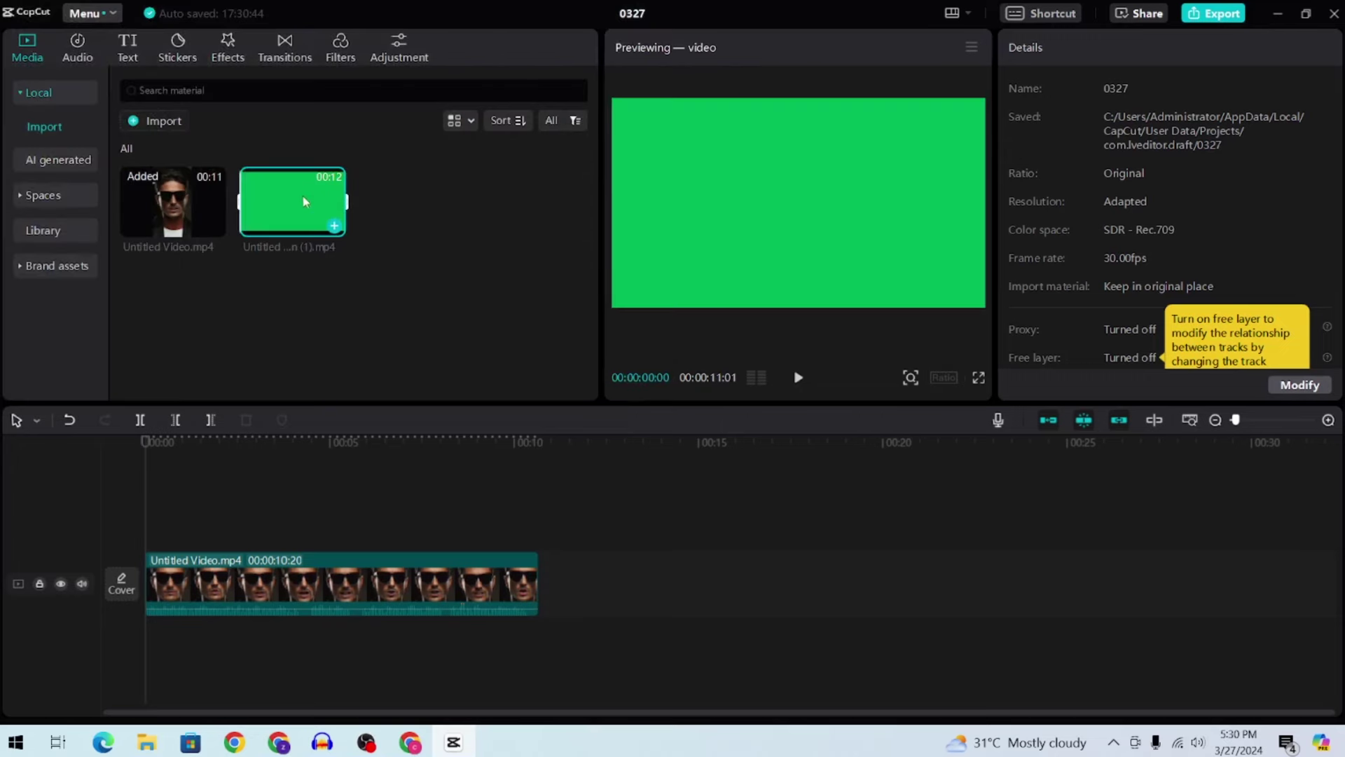
Place the green-screen clip on a track above the avatar clip and scale it to 321% to fill the frame.
{"action": "left_click_drag", "start_coordinate": [294, 205], "coordinate": [481, 528]}
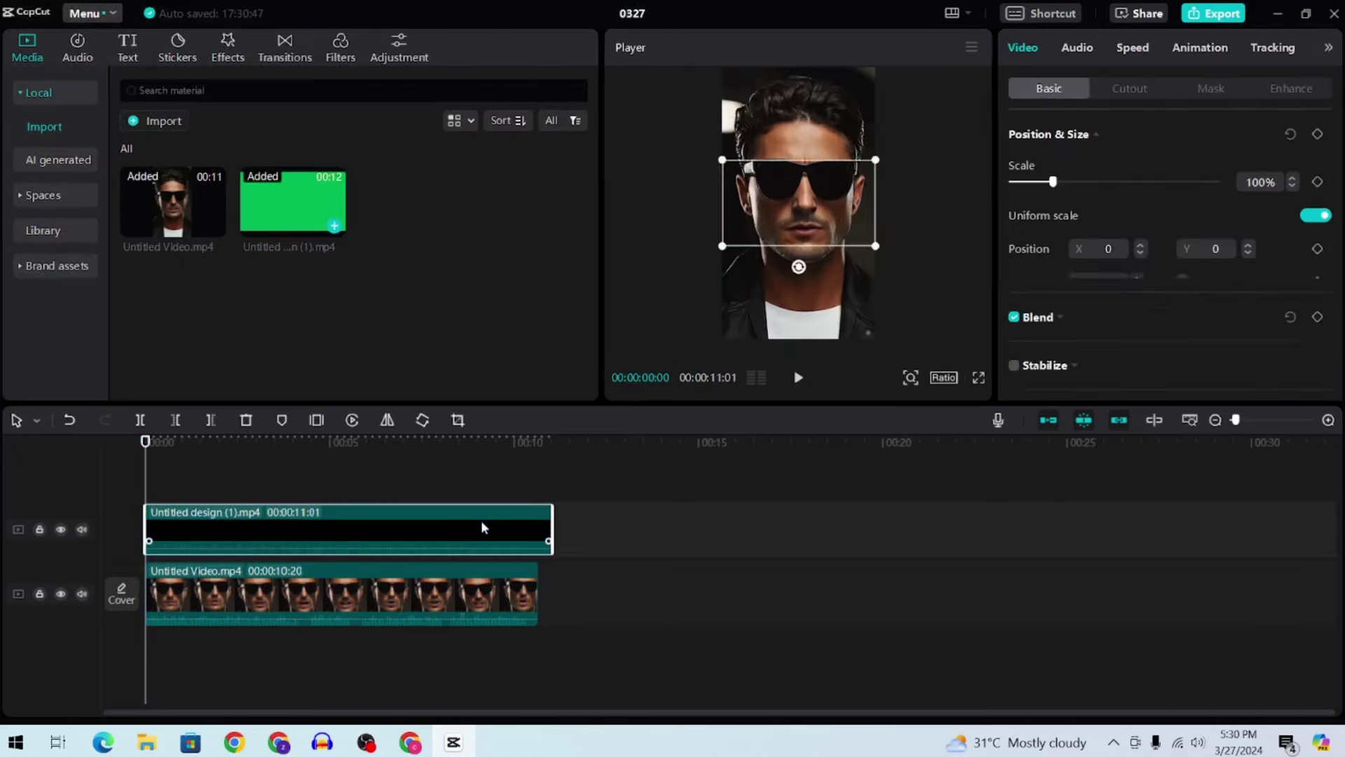
{"action": "left_click_drag", "start_coordinate": [882, 240], "coordinate": [928, 277]}
{"action": "left_click_drag", "start_coordinate": [1084, 182], "coordinate": [1146, 201]}
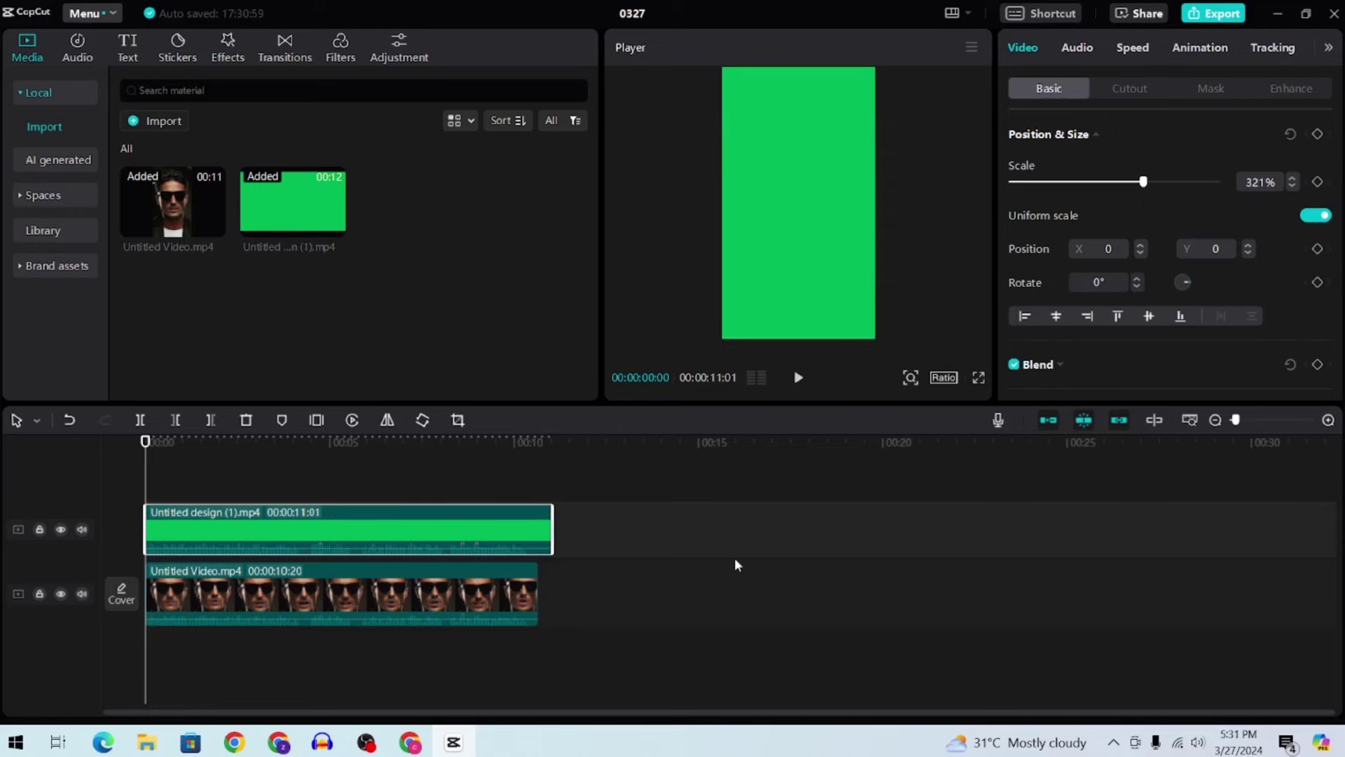
Enable Chroma key on the green-screen clip, sample its green background and set the strength to 100.
{"action": "left_click", "coordinate": [1139, 91]}
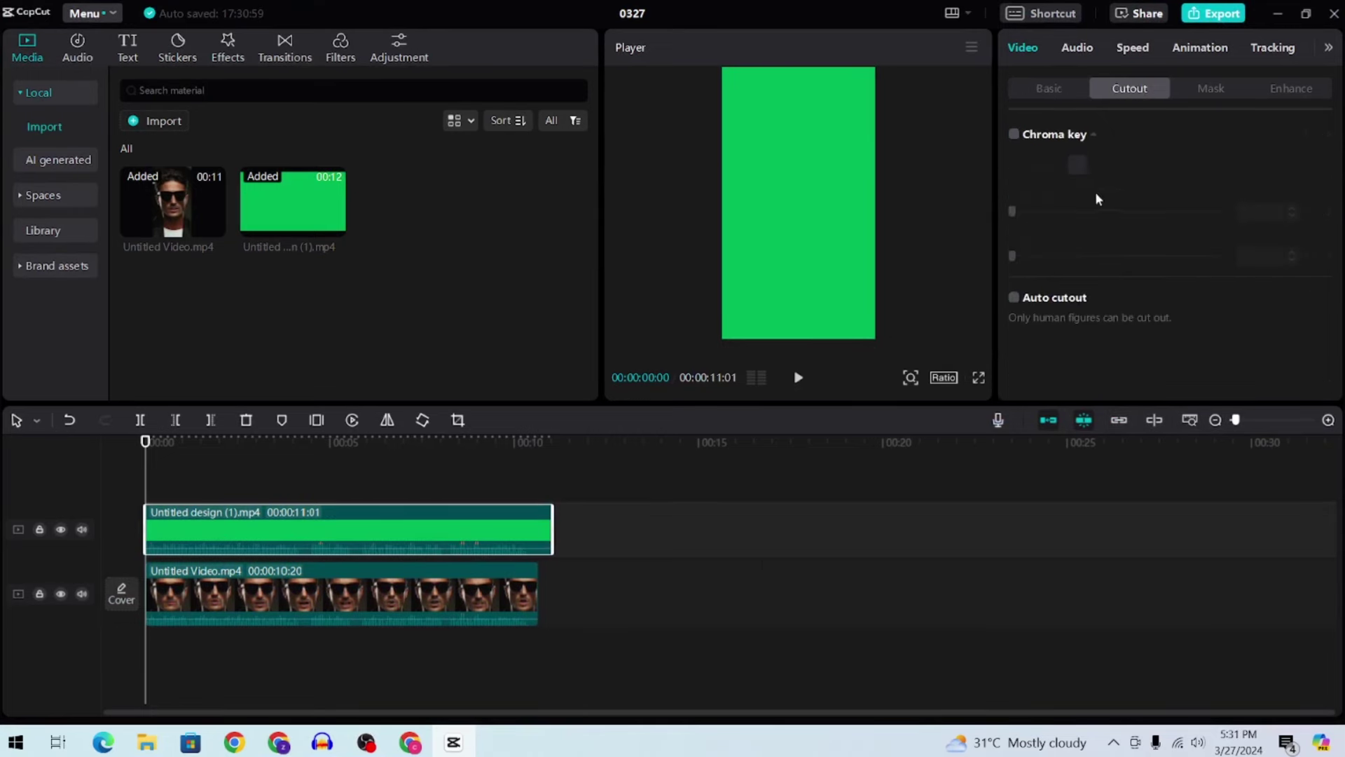
{"action": "left_click", "coordinate": [1014, 135]}
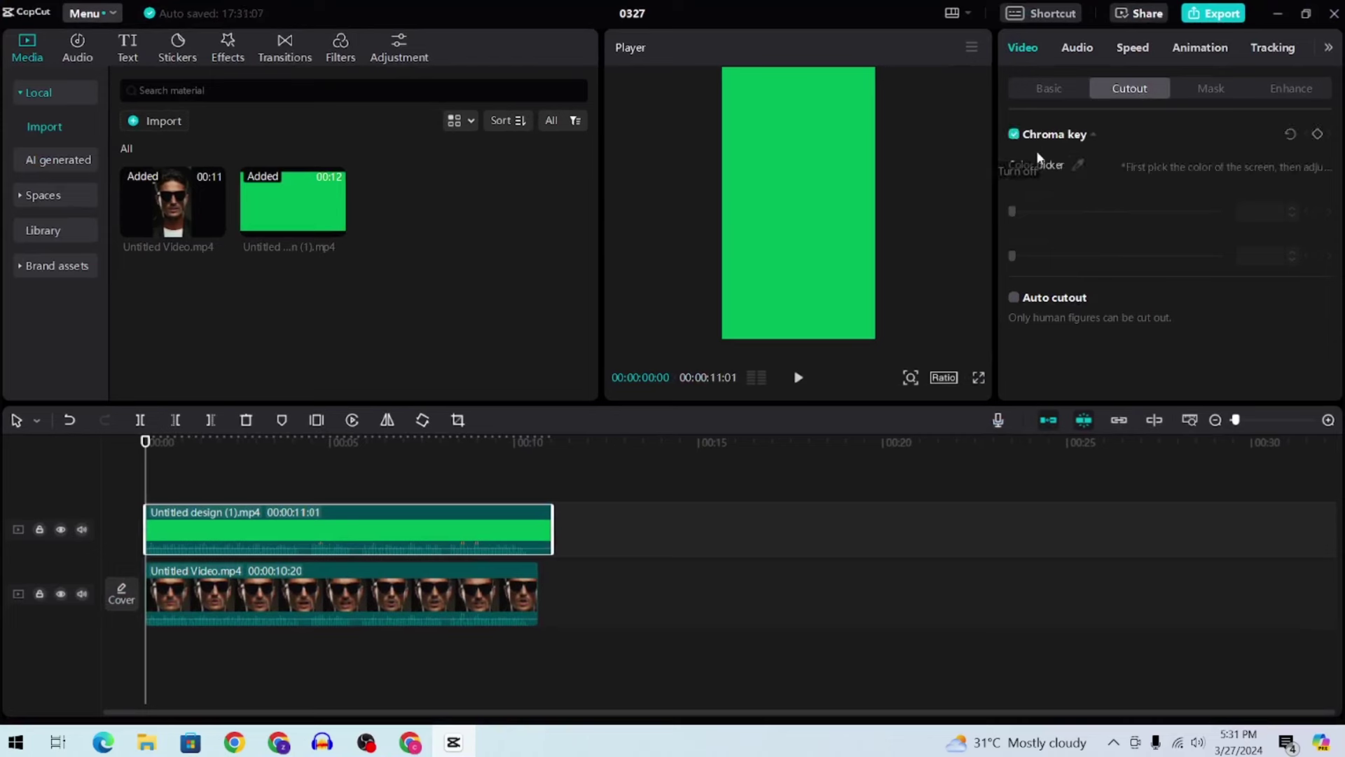
{"action": "left_click", "coordinate": [1078, 166]}
{"action": "left_click", "coordinate": [789, 168]}
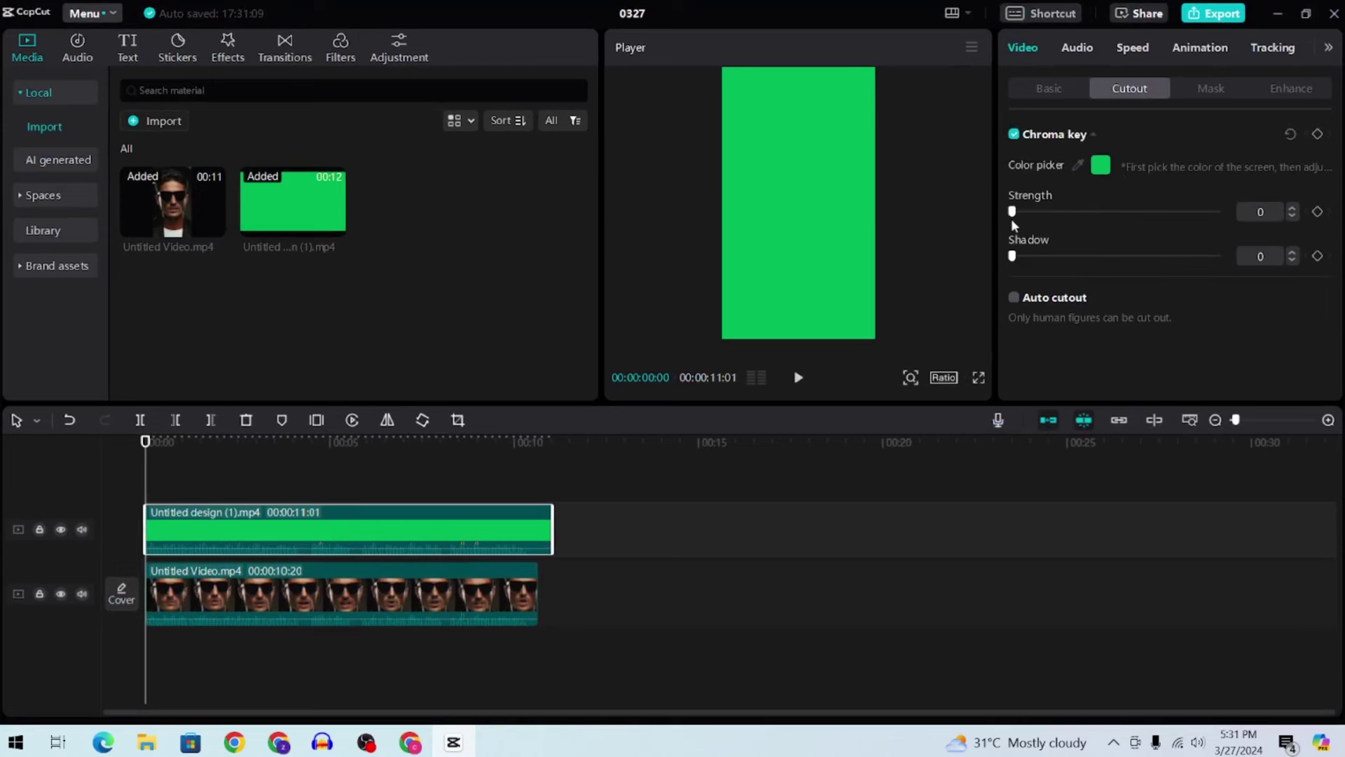
{"action": "left_click_drag", "start_coordinate": [1013, 211], "coordinate": [1263, 228]}
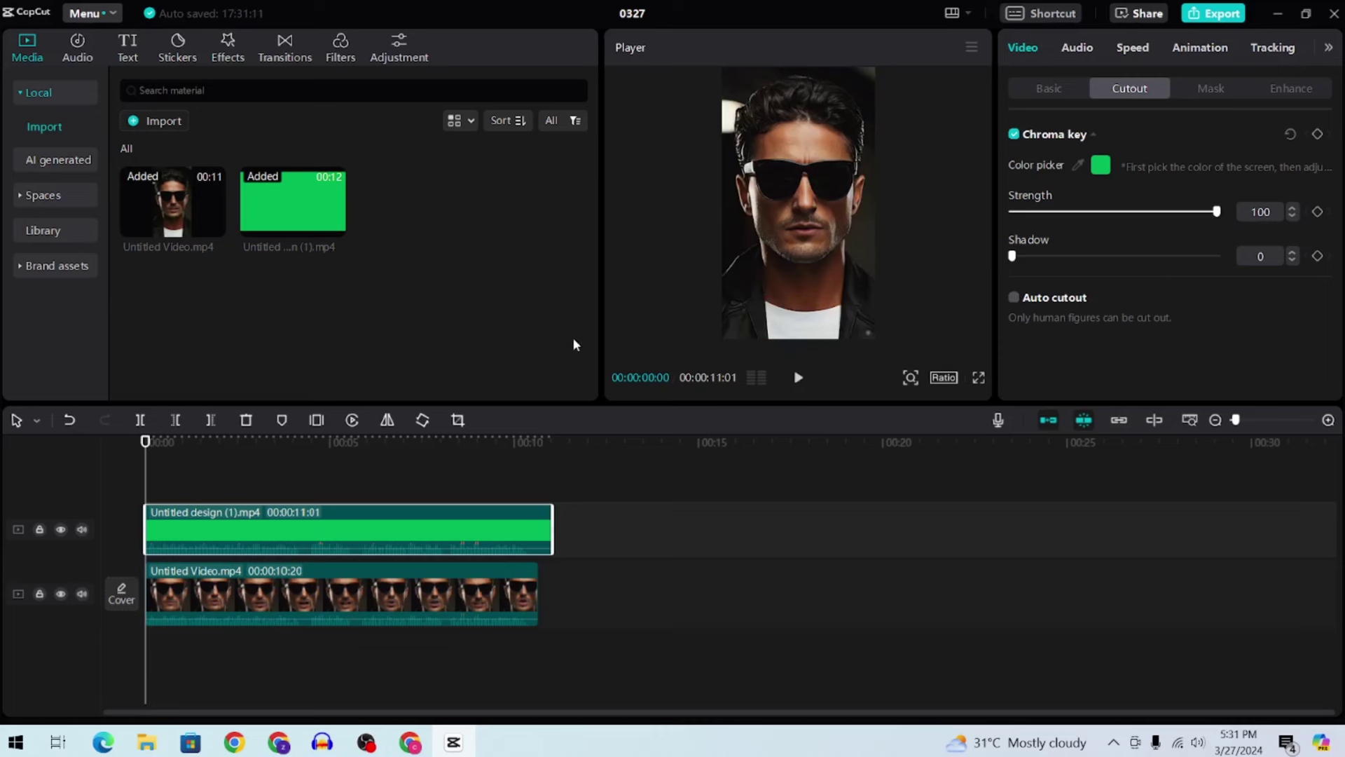
Trim the end of the green-screen clip to 00:00:10:20, level with the end of the avatar clip.
{"action": "left_click_drag", "start_coordinate": [601, 297], "coordinate": [502, 296]}
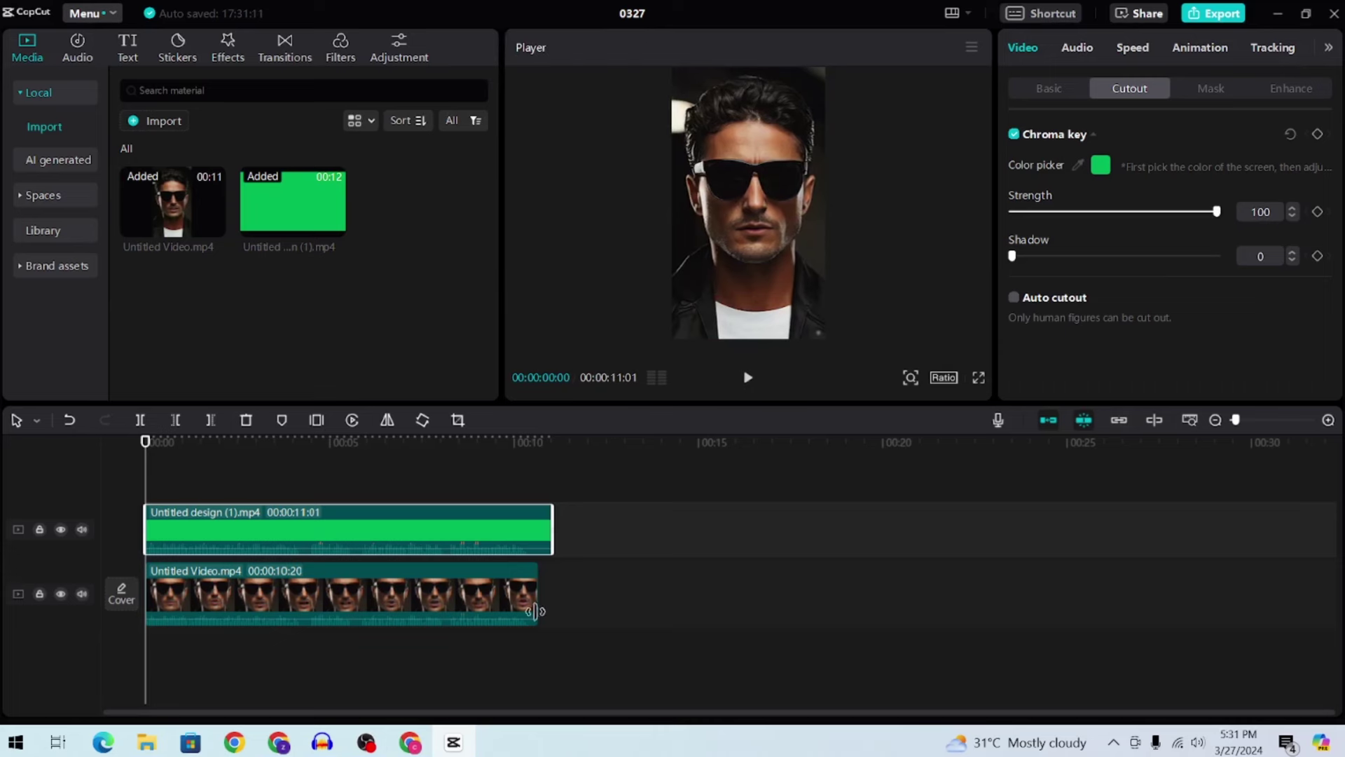
{"action": "left_click_drag", "start_coordinate": [552, 527], "coordinate": [531, 526]}
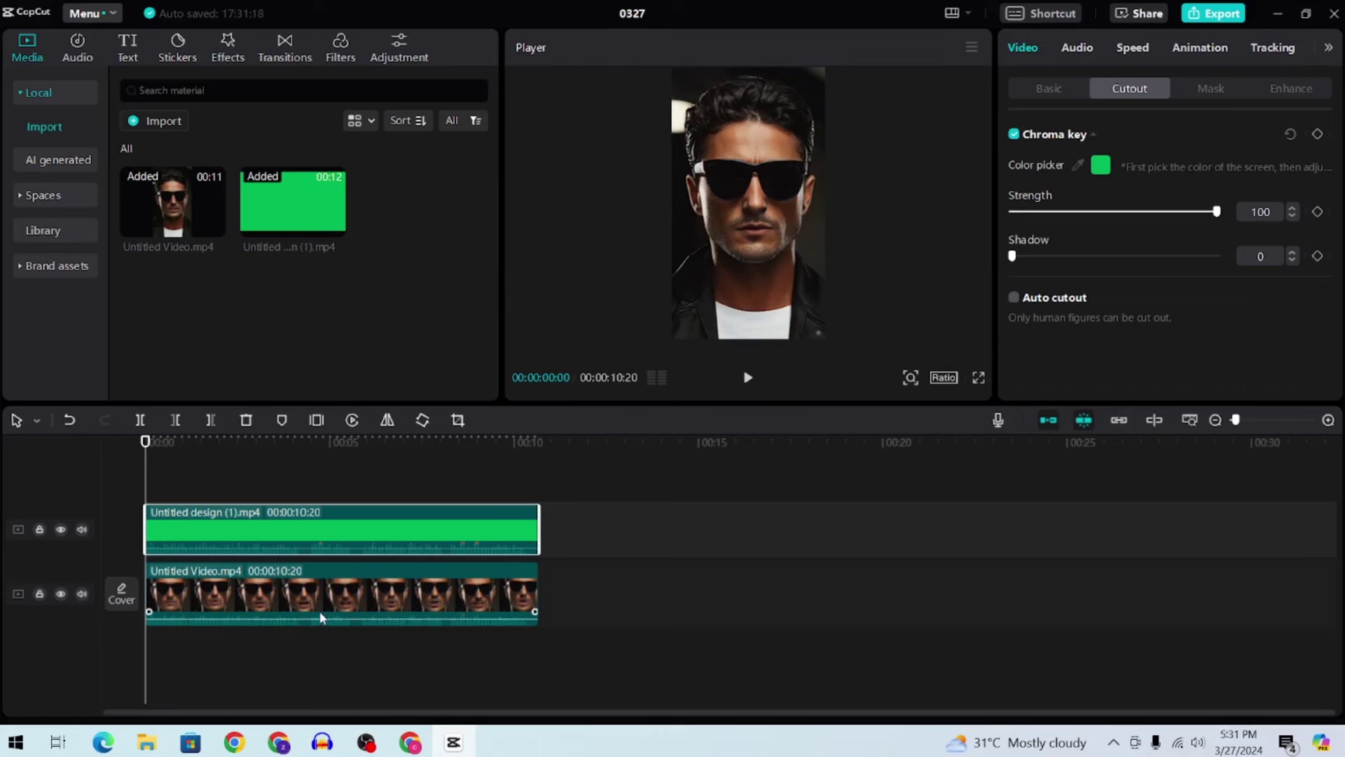
Preview the start of the video and split the avatar clip at 00:00:01:15.
{"action": "left_click", "coordinate": [315, 458]}
{"action": "key", "text": "space"}
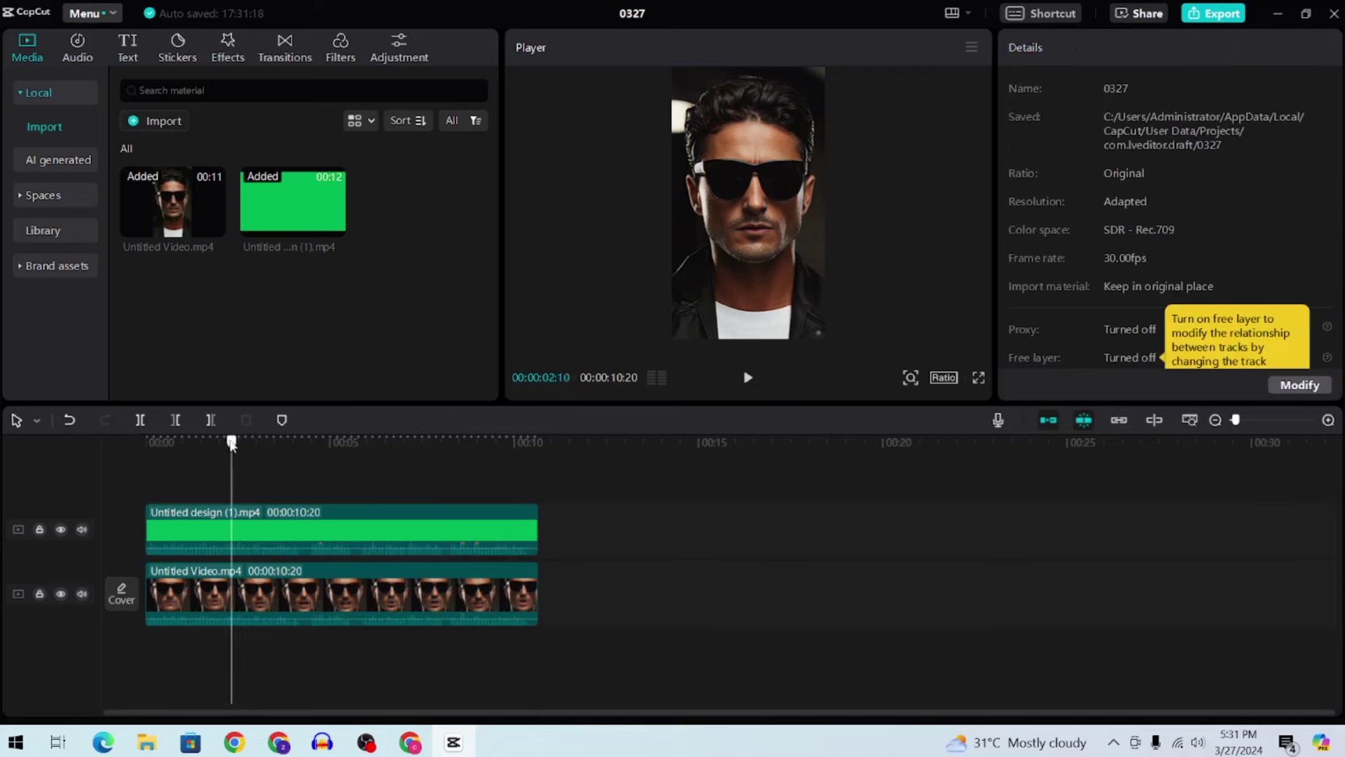
{"action": "key", "text": "space"}
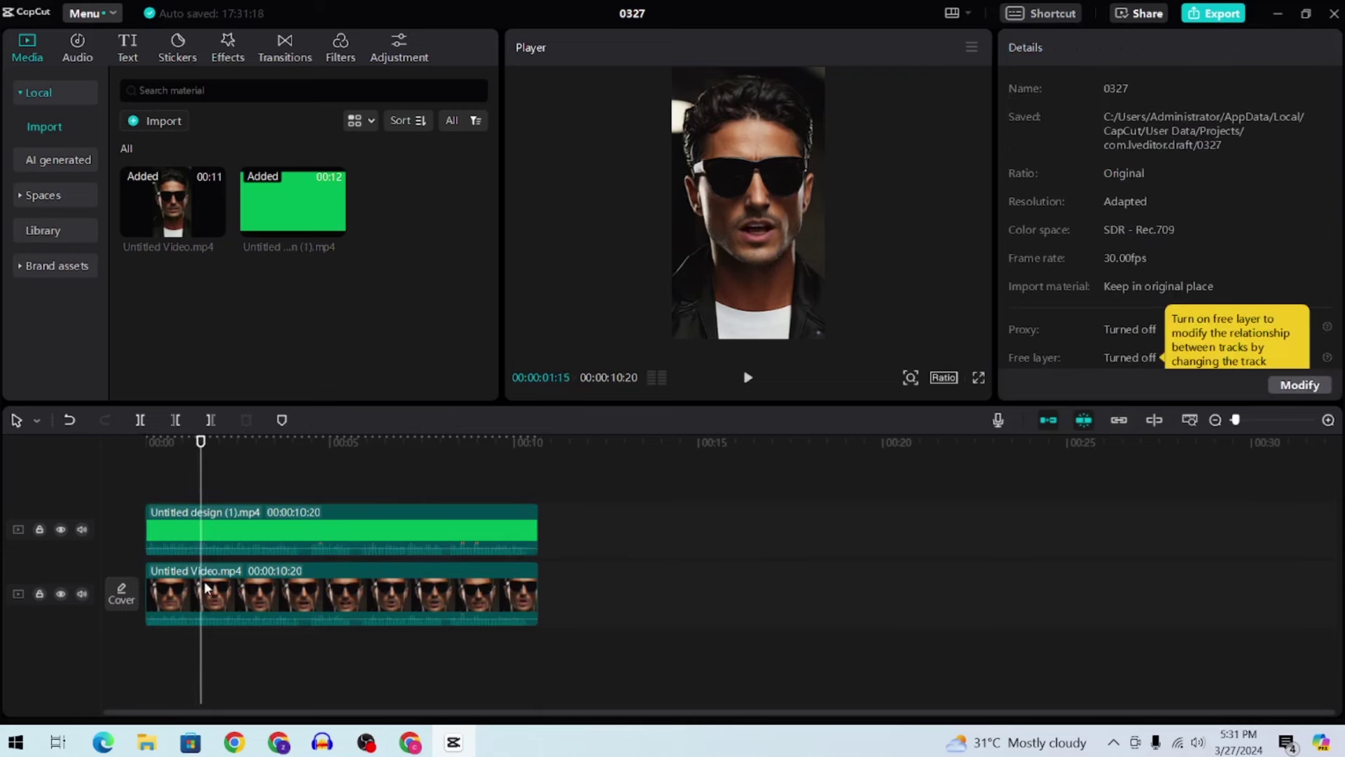
{"action": "key", "text": "b"}
{"action": "left_click", "coordinate": [201, 592]}
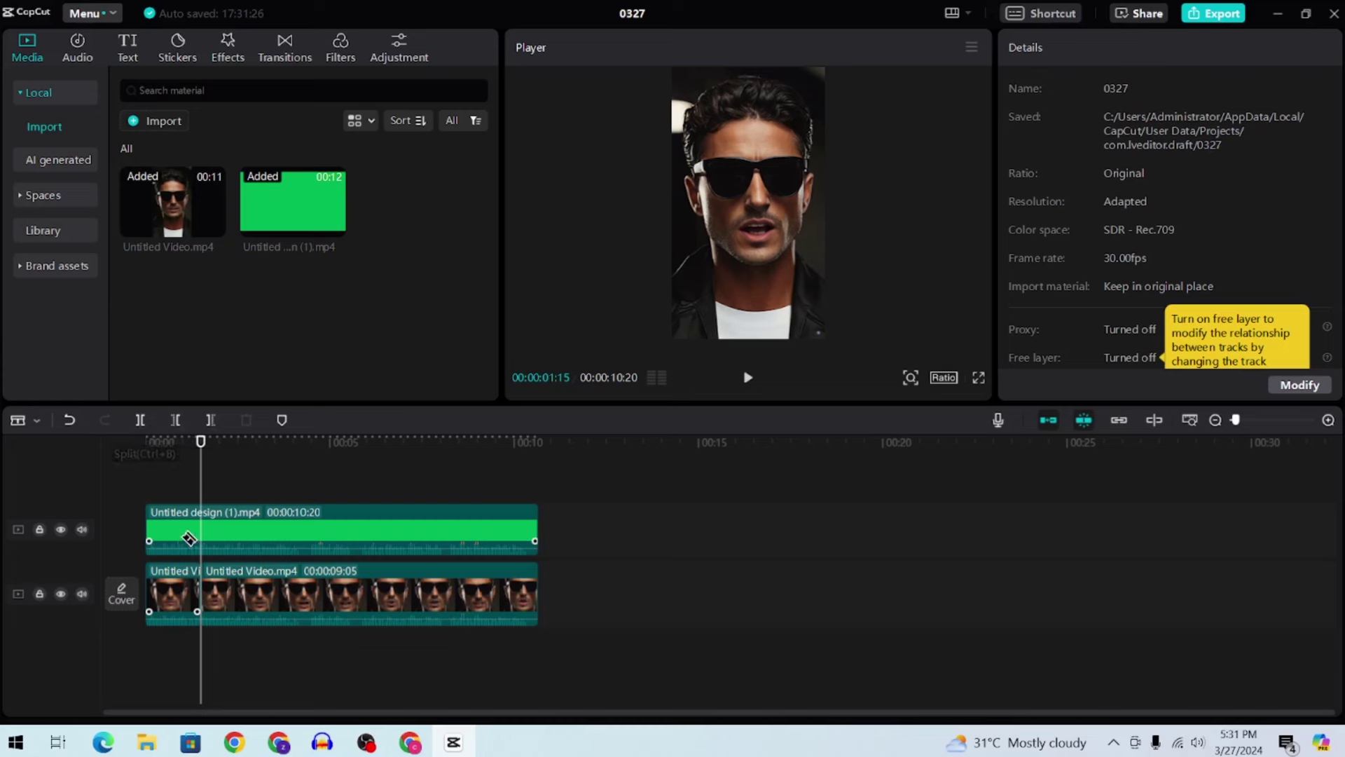
Add the Superimpose overlay transition at the avatar clip's cut and move the playhead before it for preview.
{"action": "left_click", "coordinate": [230, 44]}
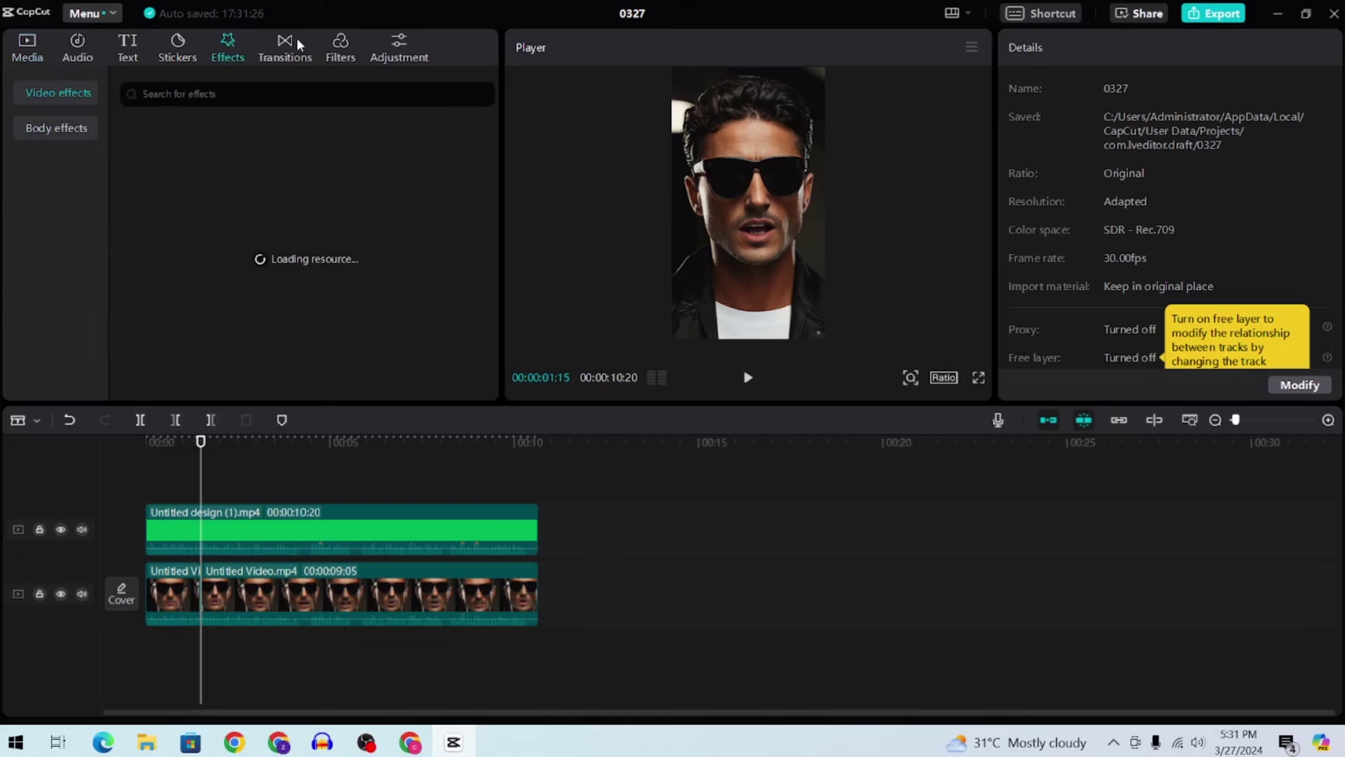
{"action": "left_click", "coordinate": [283, 46]}
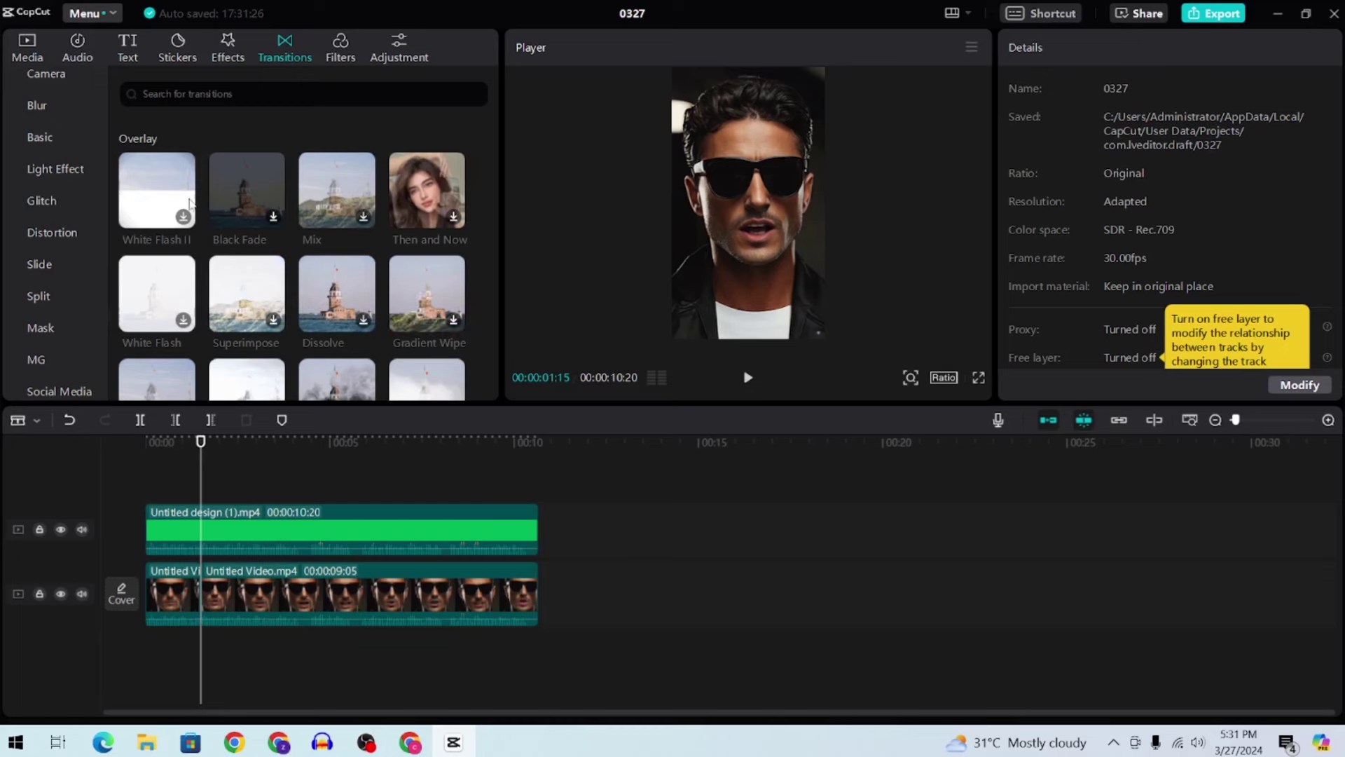
{"action": "left_click", "coordinate": [272, 325]}
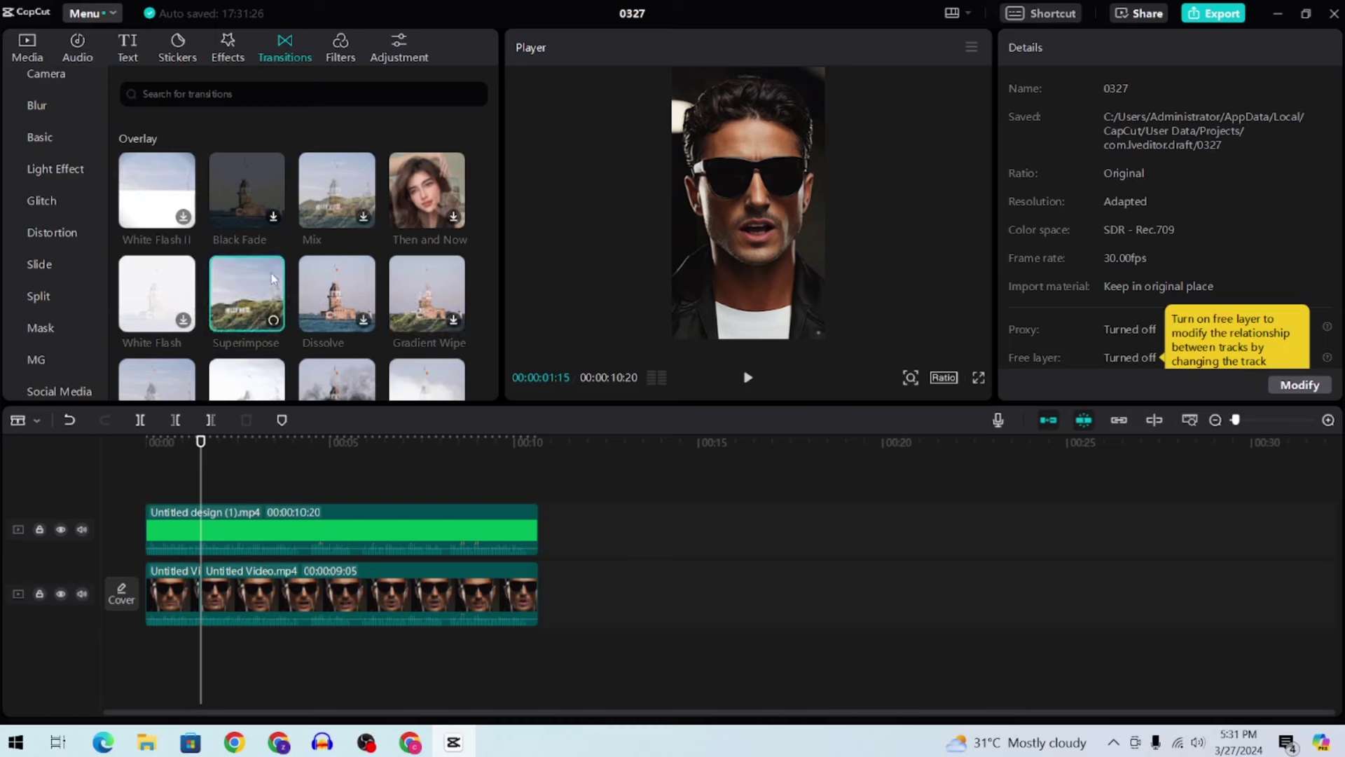
{"action": "mouse_move", "coordinate": [272, 325]}
{"action": "left_mouse_down"}
{"action": "mouse_move", "coordinate": [305, 382]}
{"action": "mouse_move", "coordinate": [216, 592]}
{"action": "mouse_move", "coordinate": [203, 592]}
{"action": "left_mouse_up"}
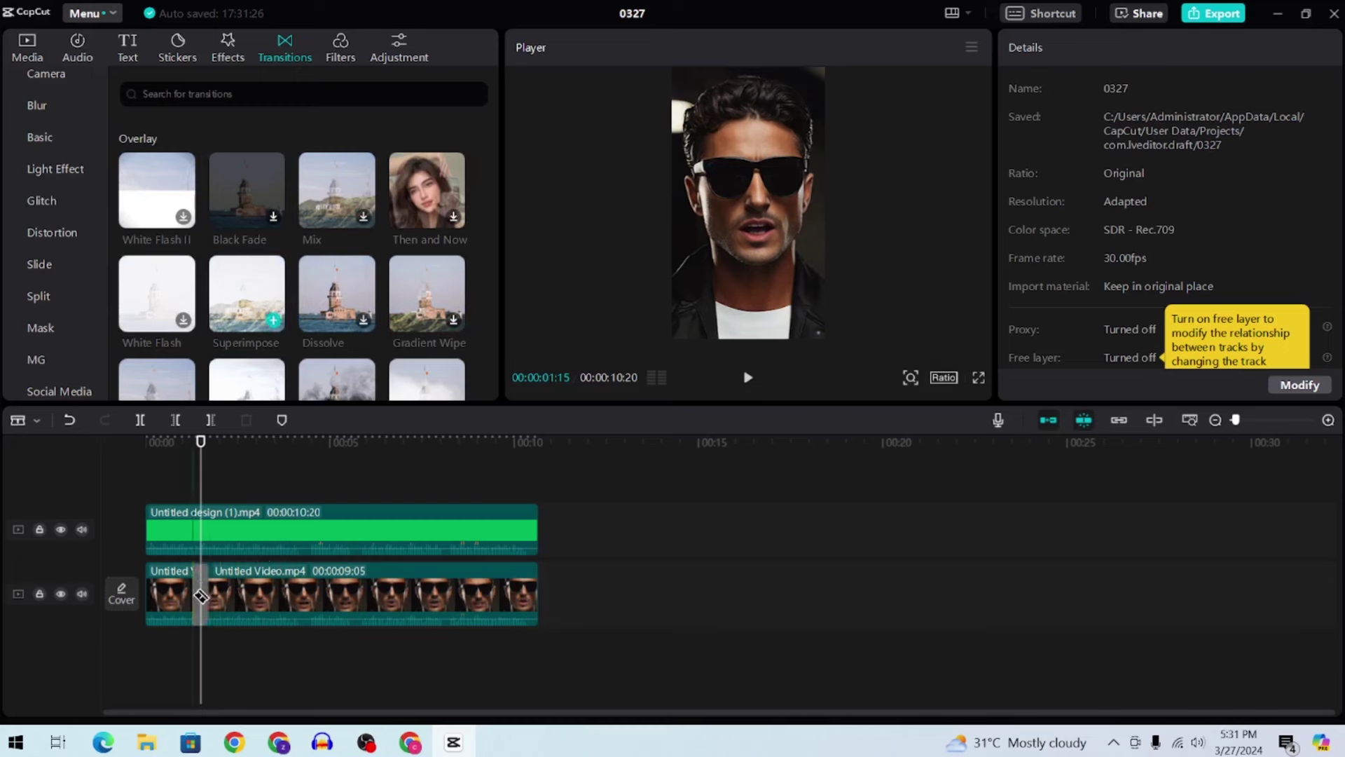
{"action": "left_click_drag", "start_coordinate": [200, 443], "coordinate": [183, 452]}
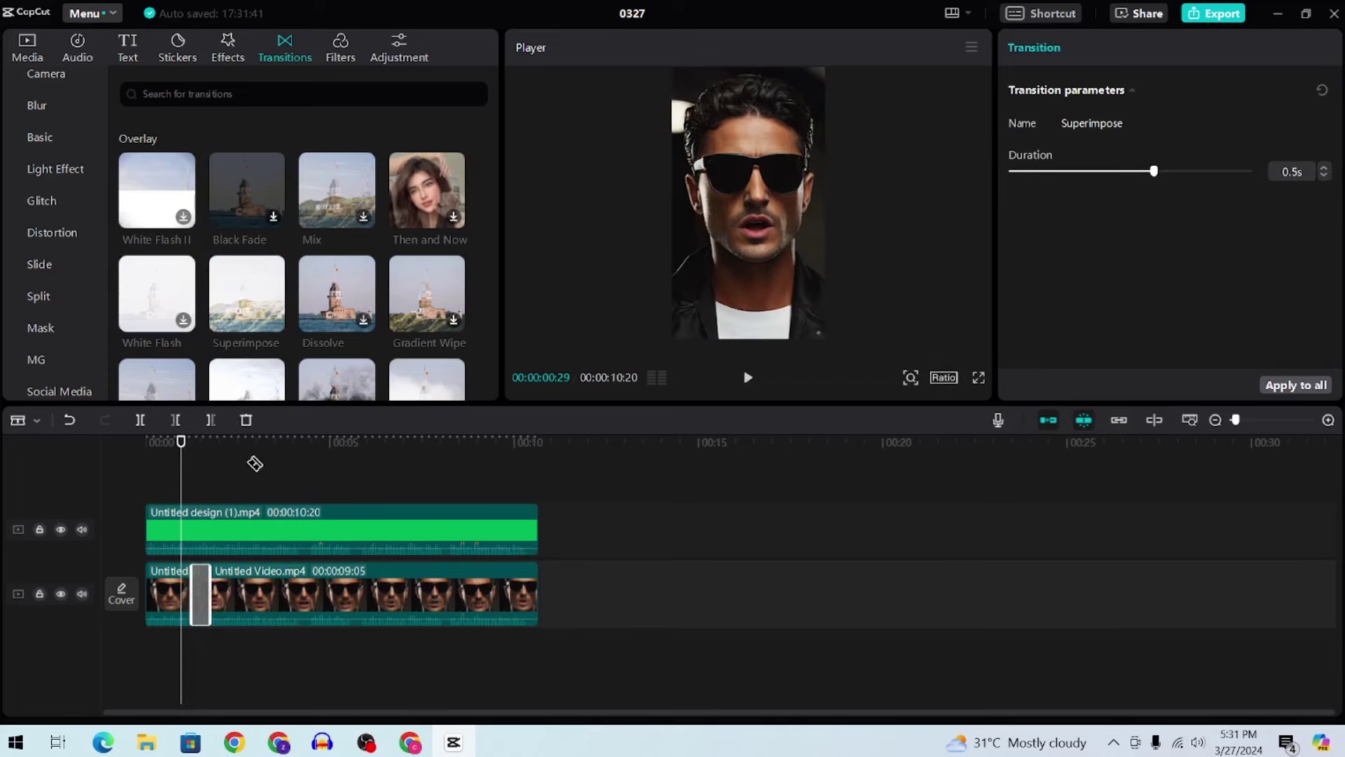
Replace the Superimpose transition at the avatar clip's cut with the Bottom Left camera transition and export the video.
{"action": "scroll", "coordinate": [426, 264], "scroll_direction": "down", "scroll_amount": 3}
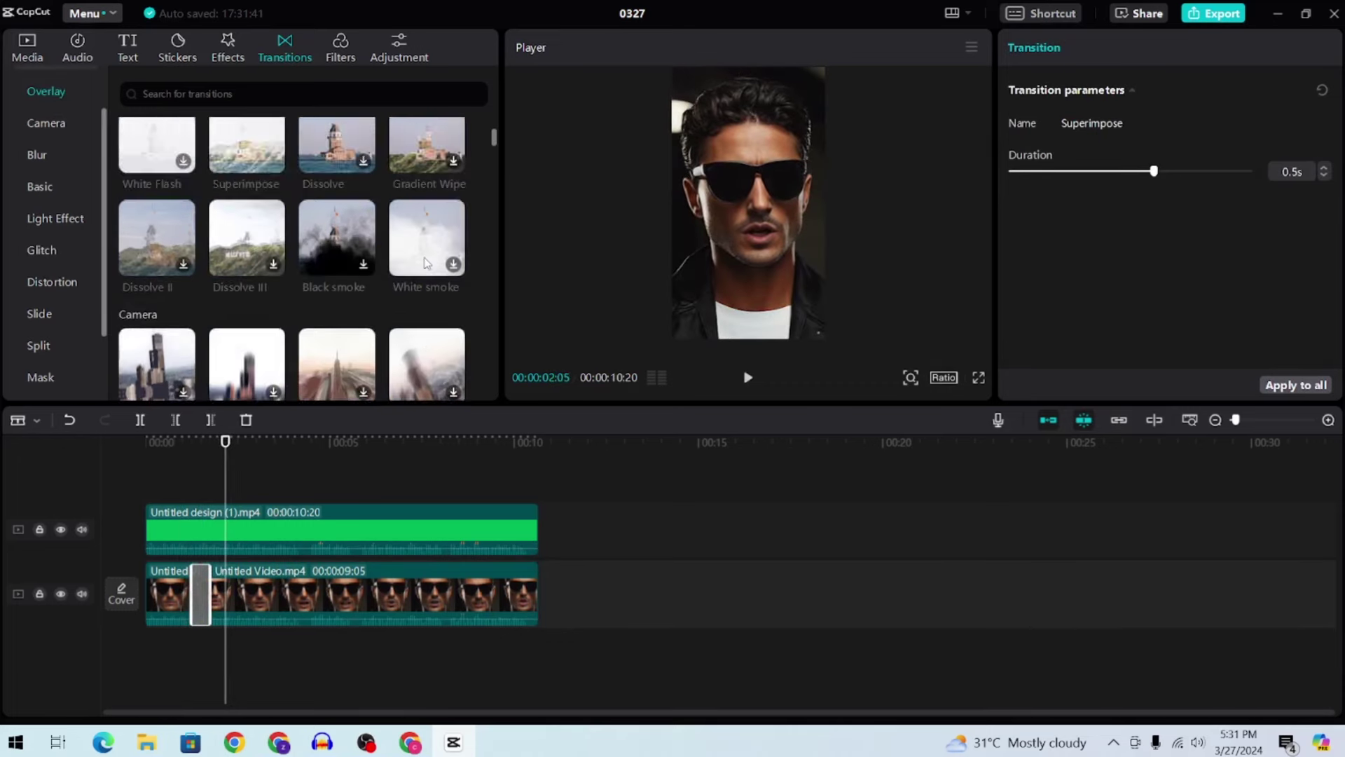
{"action": "scroll", "coordinate": [426, 263], "scroll_direction": "down", "scroll_amount": 5}
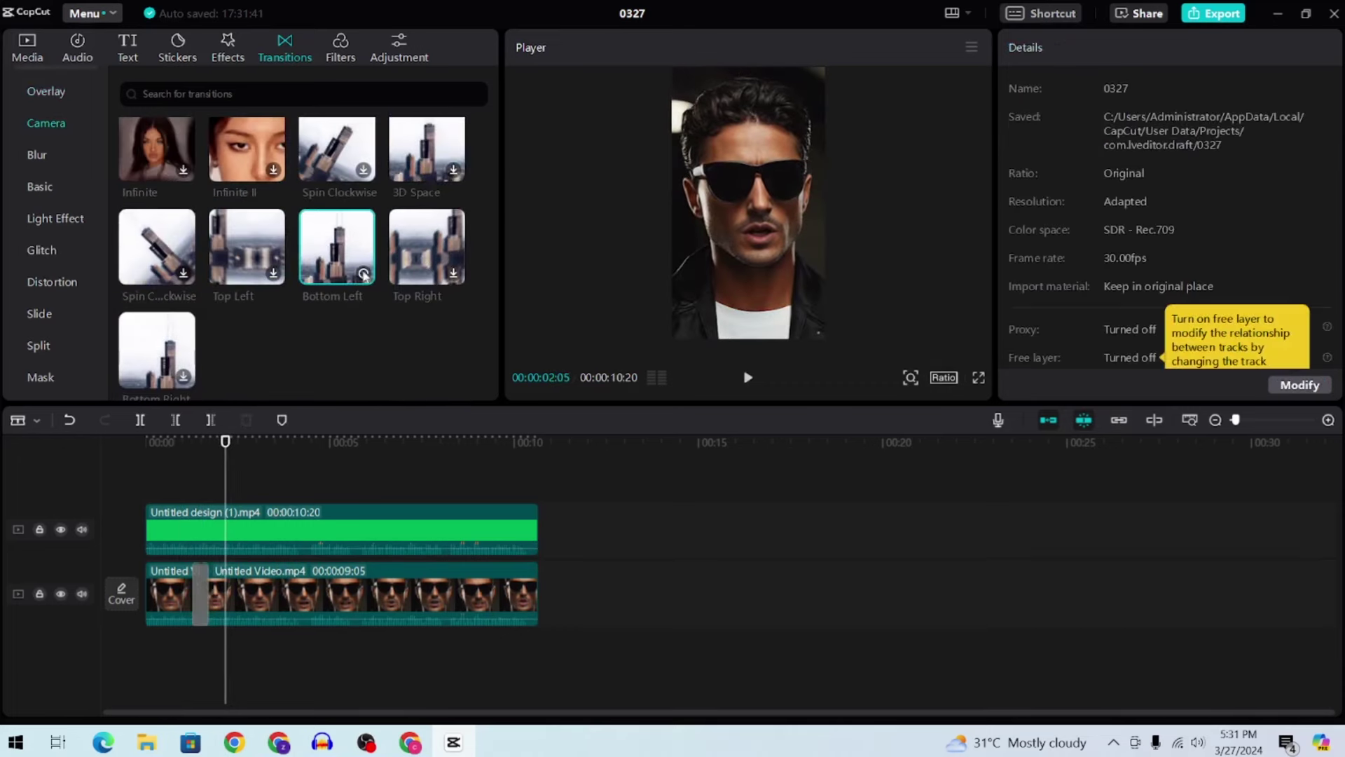
{"action": "left_click_drag", "start_coordinate": [340, 252], "coordinate": [196, 620]}
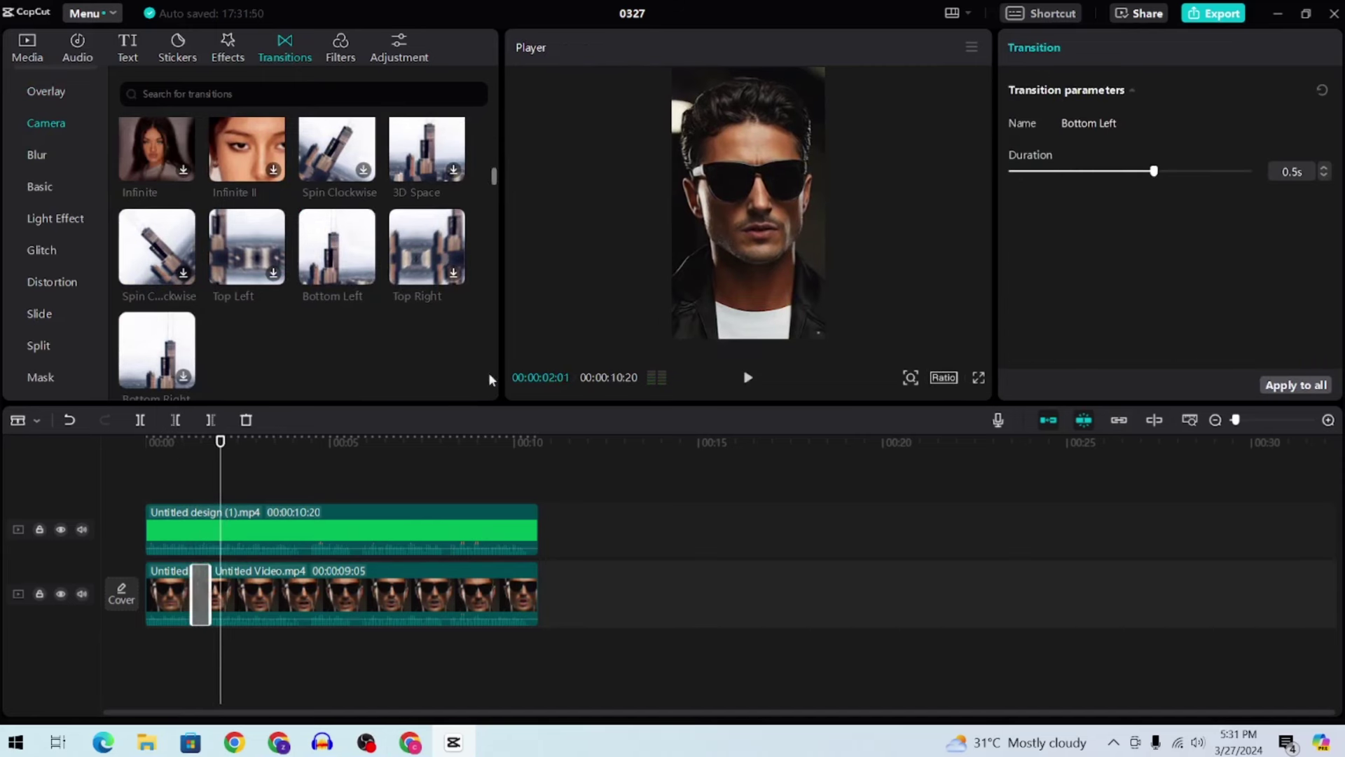
{"action": "left_click", "coordinate": [1219, 14]}
{"action": "left_click", "coordinate": [904, 584]}
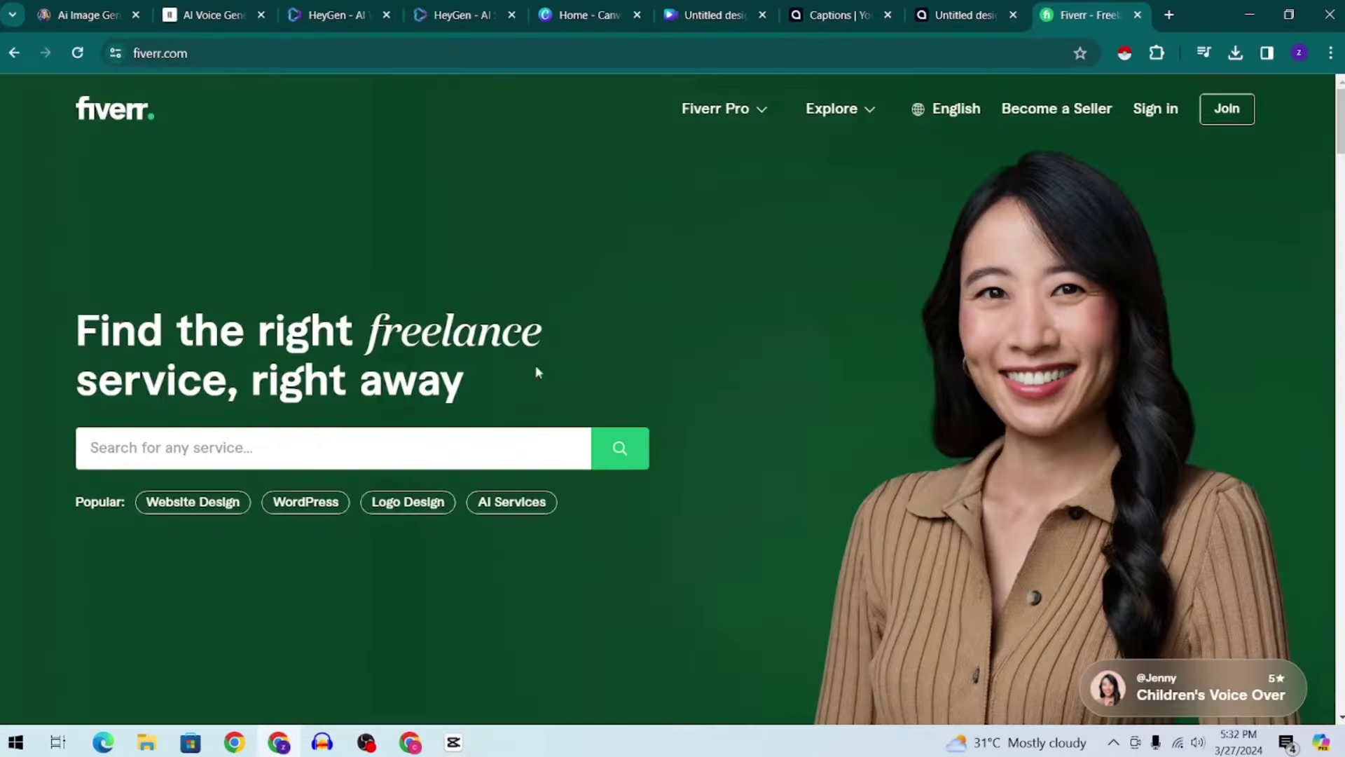
Switch to Fiverr, search its services for "ai reels" and check the number of results.
{"action": "left_click", "coordinate": [230, 456]}
{"action": "type", "text": "ai reels"}
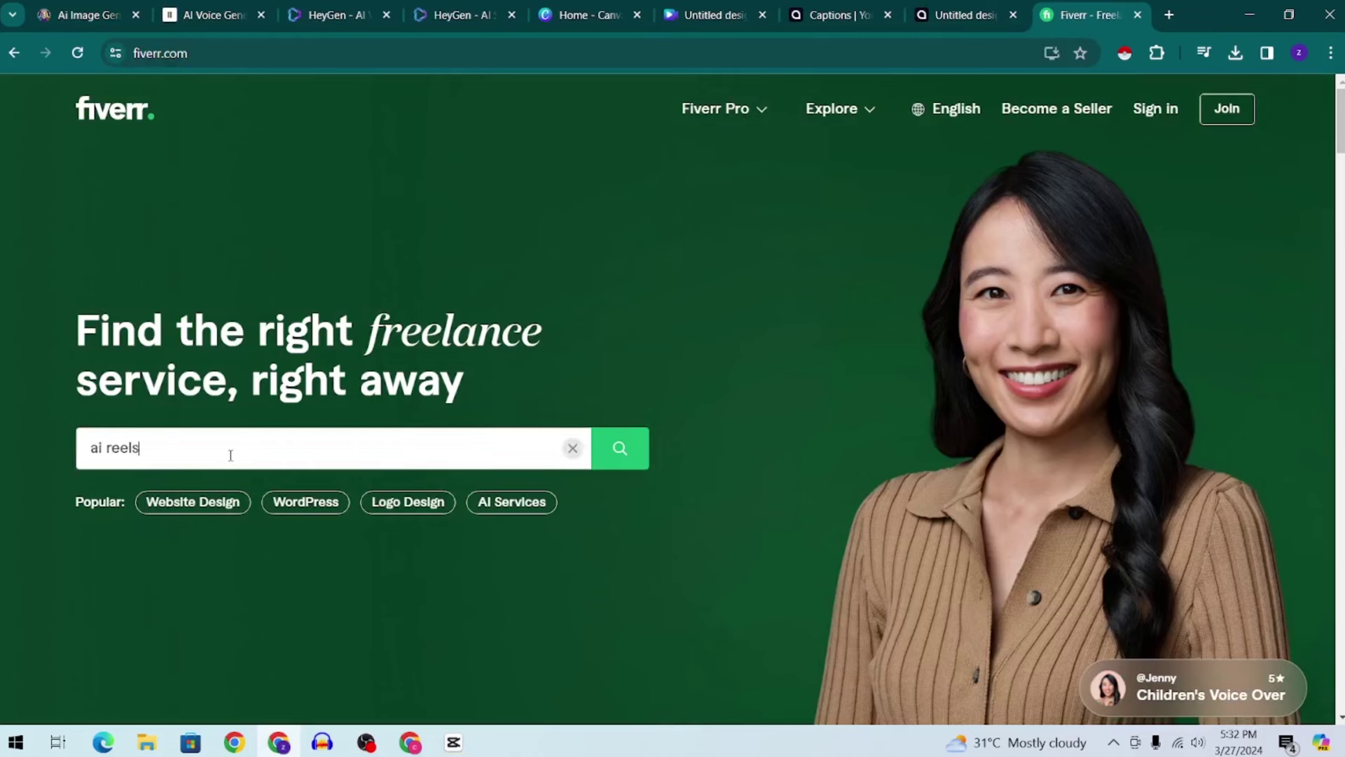
{"action": "key", "text": "Return"}
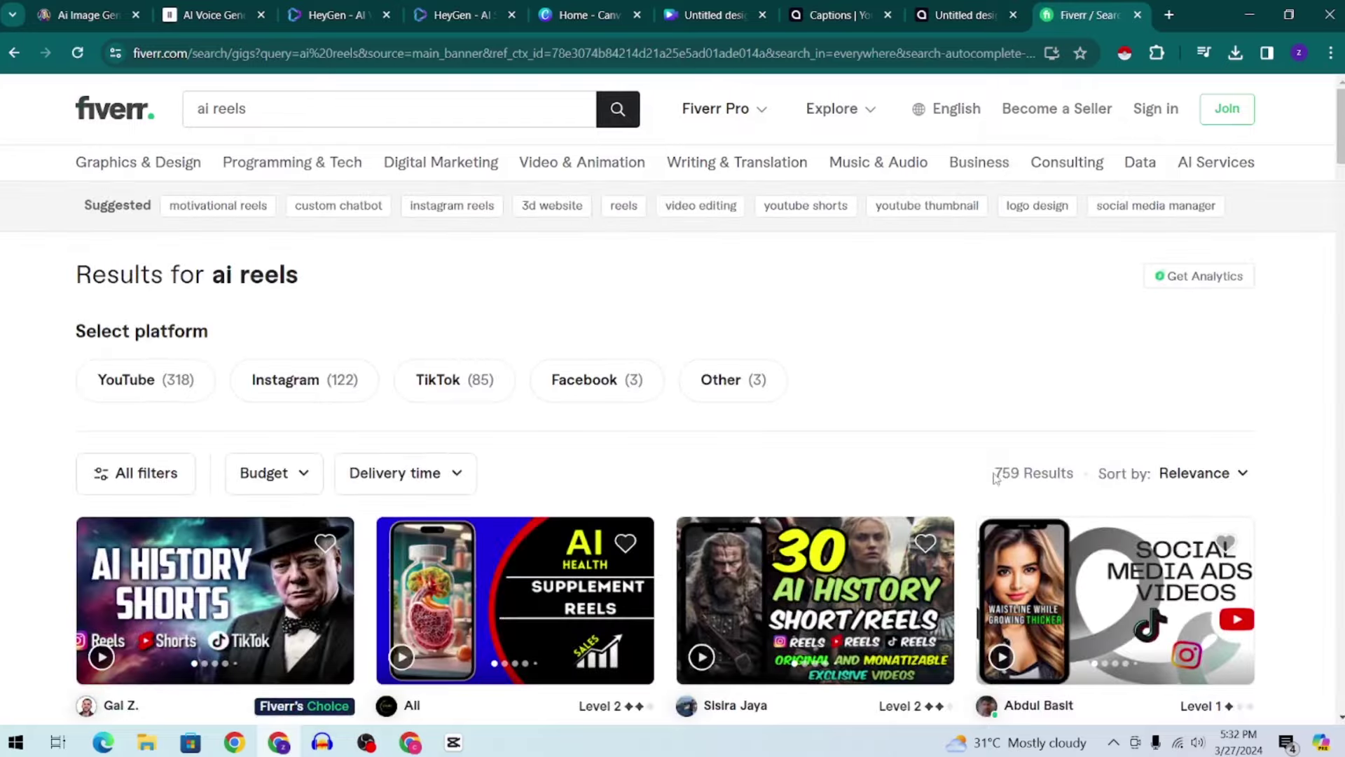
{"action": "left_click_drag", "start_coordinate": [995, 473], "coordinate": [1042, 477]}
{"action": "left_click", "coordinate": [1038, 473]}
Compare the ratings, review counts and starting prices of the first AI reels gigs.
{"action": "scroll", "coordinate": [1038, 472], "scroll_direction": "down", "scroll_amount": 5}
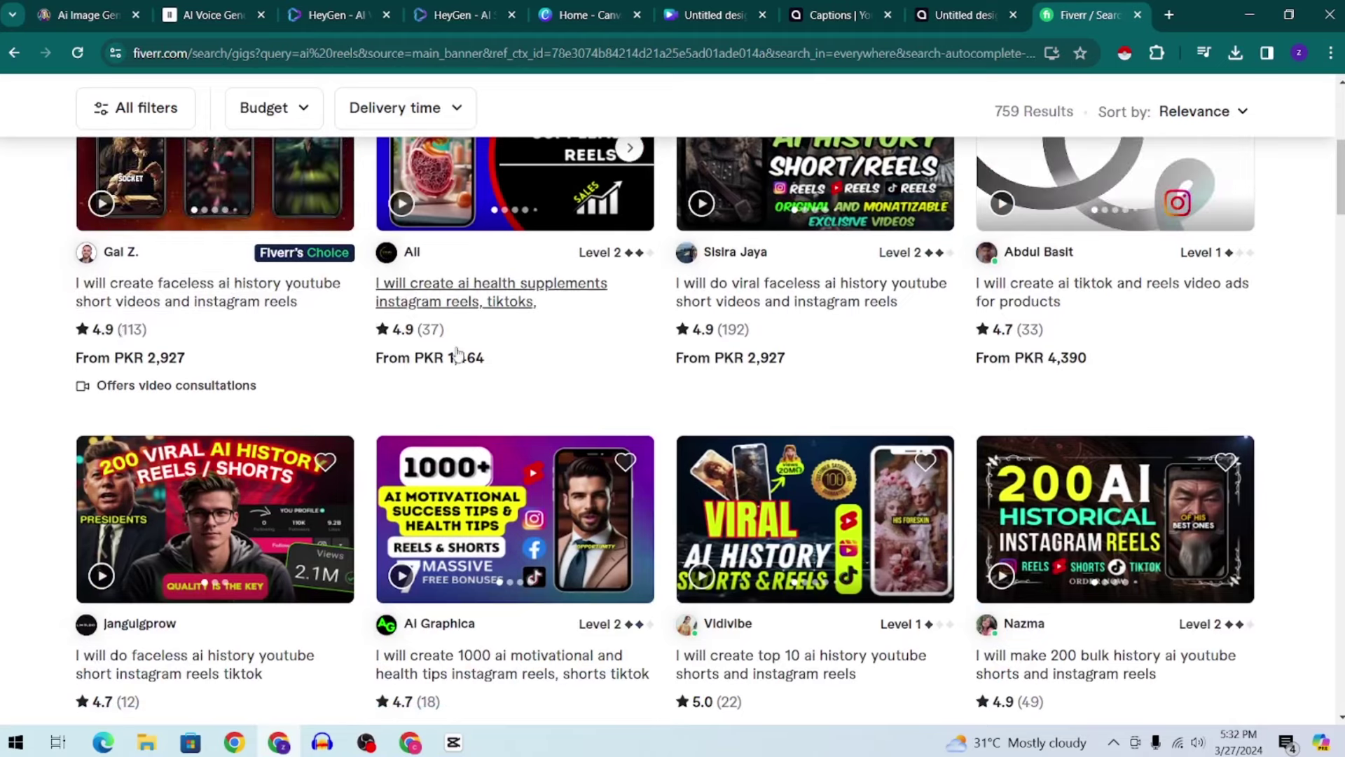
{"action": "scroll", "coordinate": [1324, 220], "scroll_direction": "down", "scroll_amount": 5}
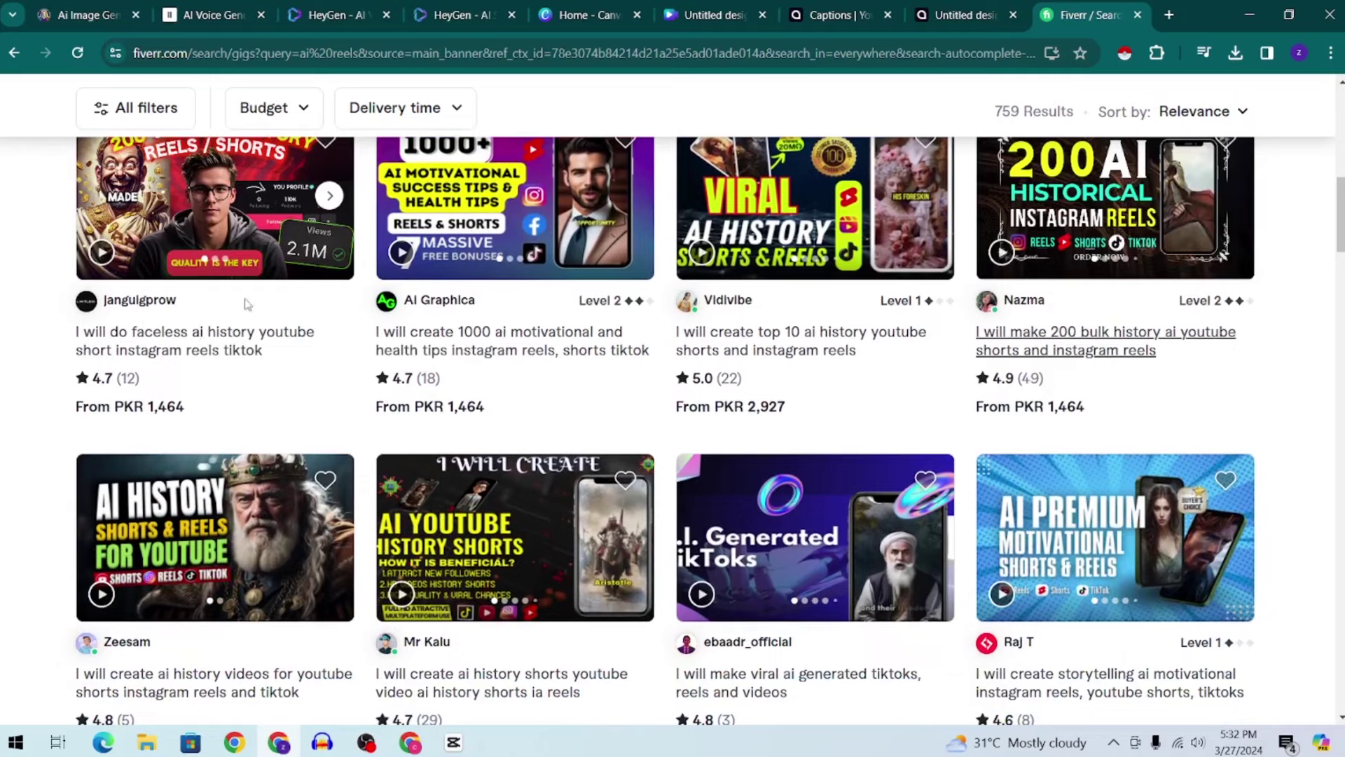
{"action": "scroll", "coordinate": [202, 328], "scroll_direction": "up", "scroll_amount": 1}
{"action": "scroll", "coordinate": [120, 377], "scroll_direction": "down", "scroll_amount": 1}
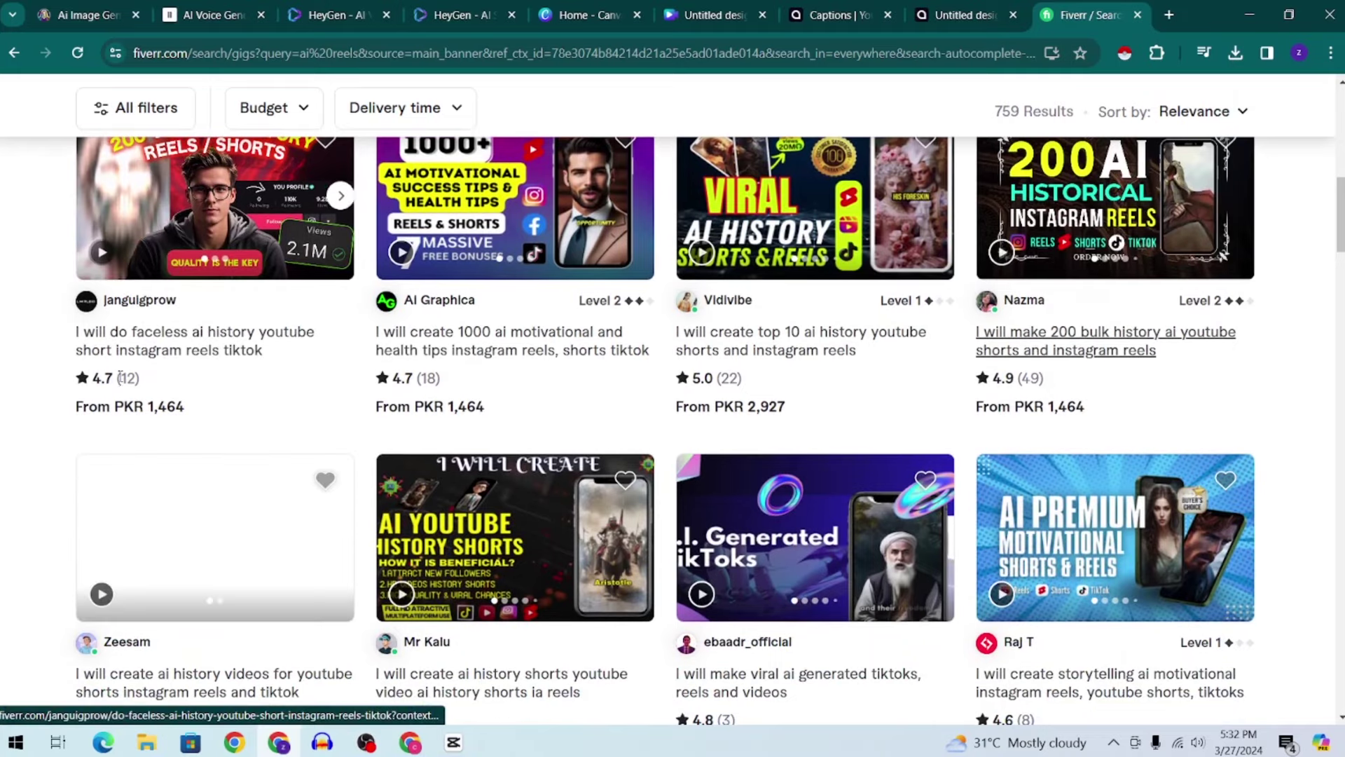
{"action": "double_click", "coordinate": [128, 379]}
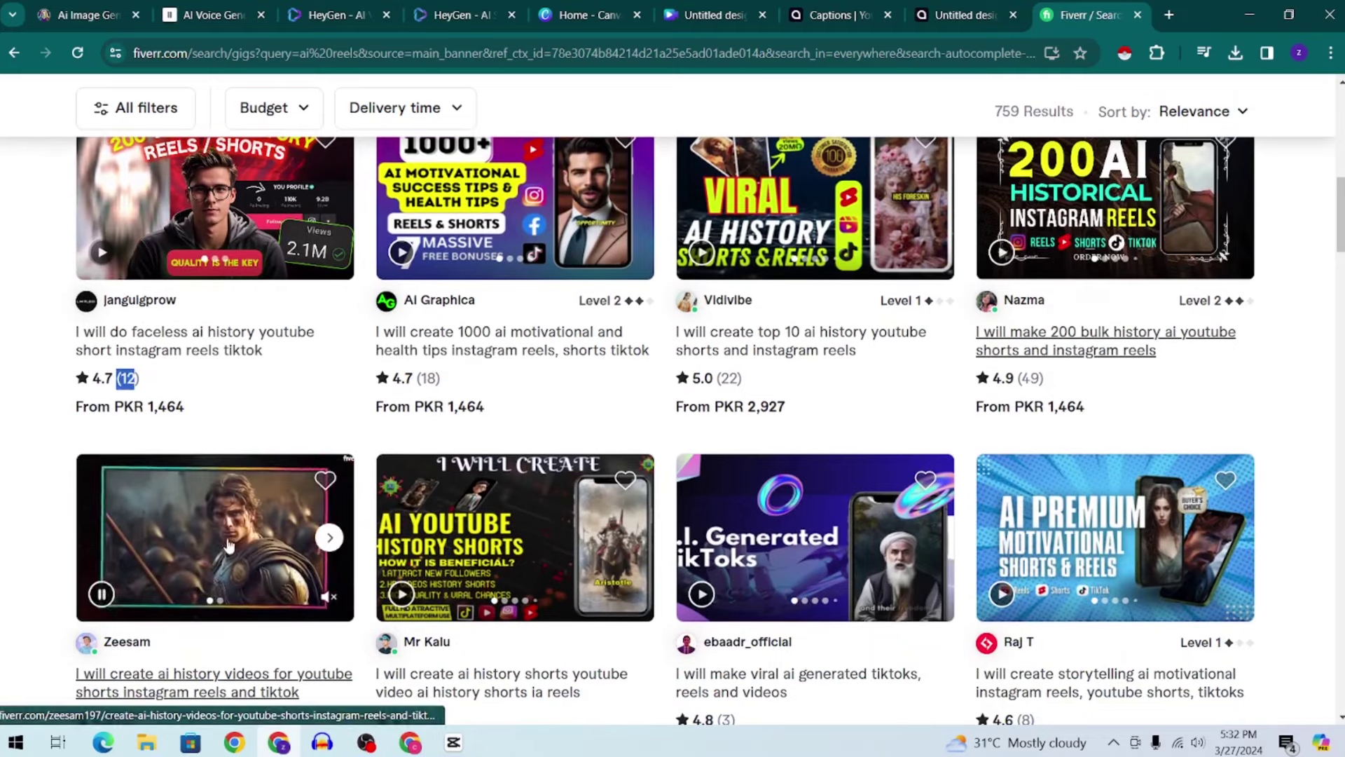
{"action": "scroll", "coordinate": [197, 649], "scroll_direction": "down", "scroll_amount": 1}
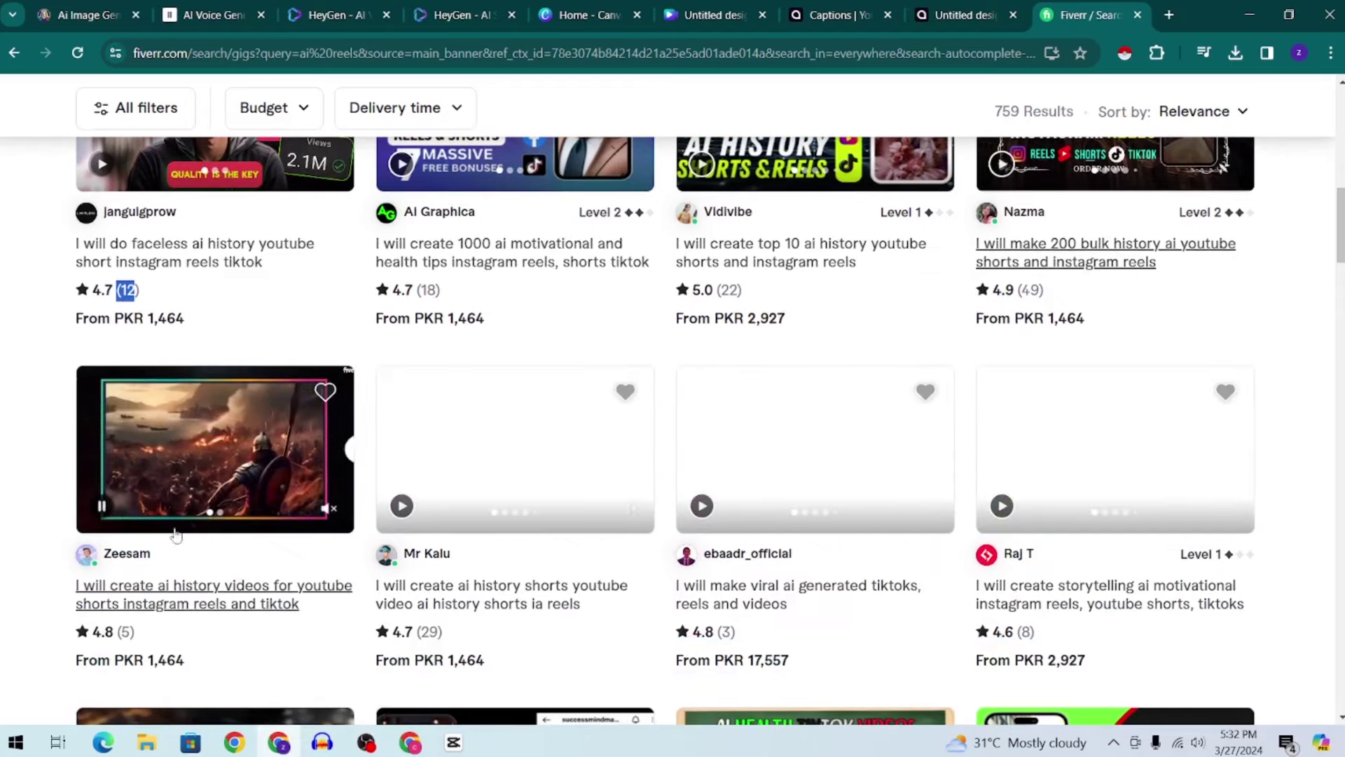
{"action": "scroll", "coordinate": [959, 401], "scroll_direction": "down", "scroll_amount": 1}
Check the result counts per platform, including Instagram, and survey further AI reels gigs, their sample videos and prices.
{"action": "scroll", "coordinate": [1329, 117], "scroll_direction": "up", "scroll_amount": 7}
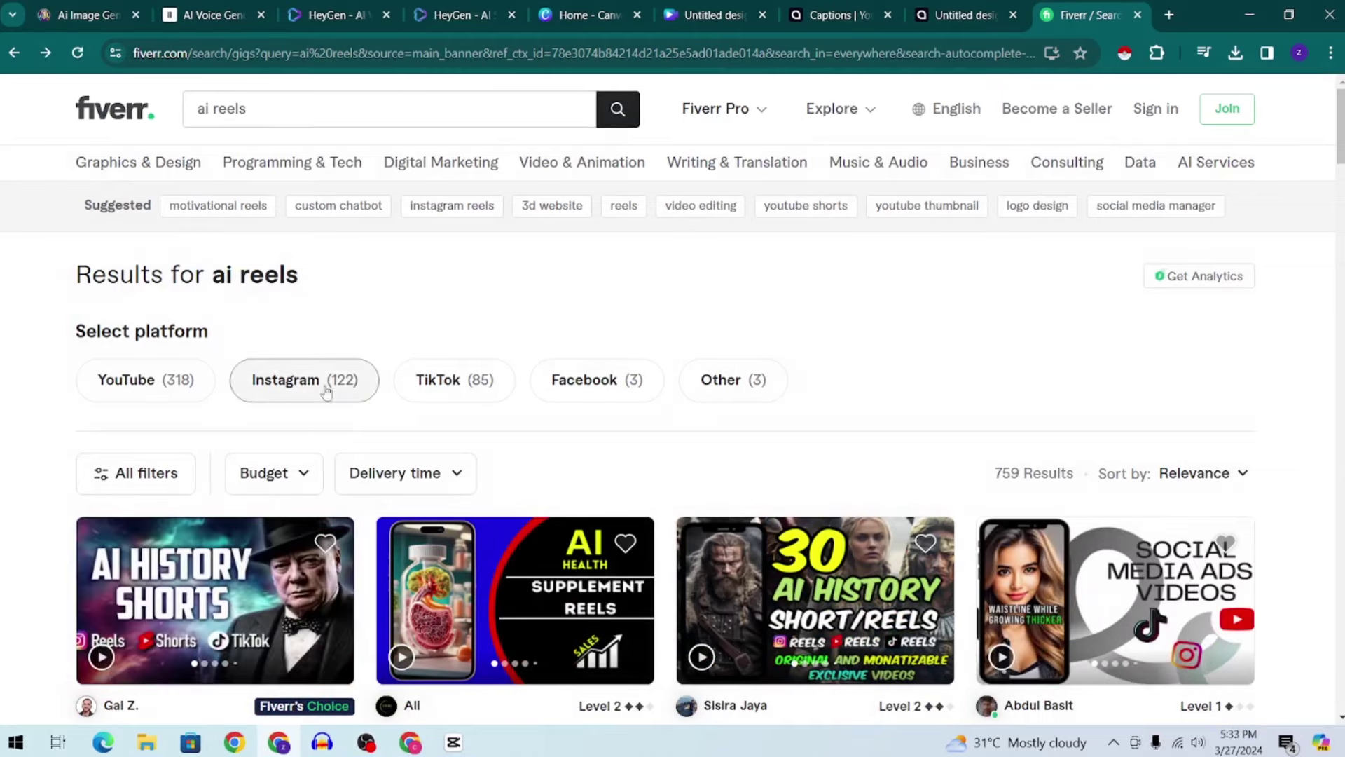
{"action": "scroll", "coordinate": [689, 353], "scroll_direction": "down", "scroll_amount": 9}
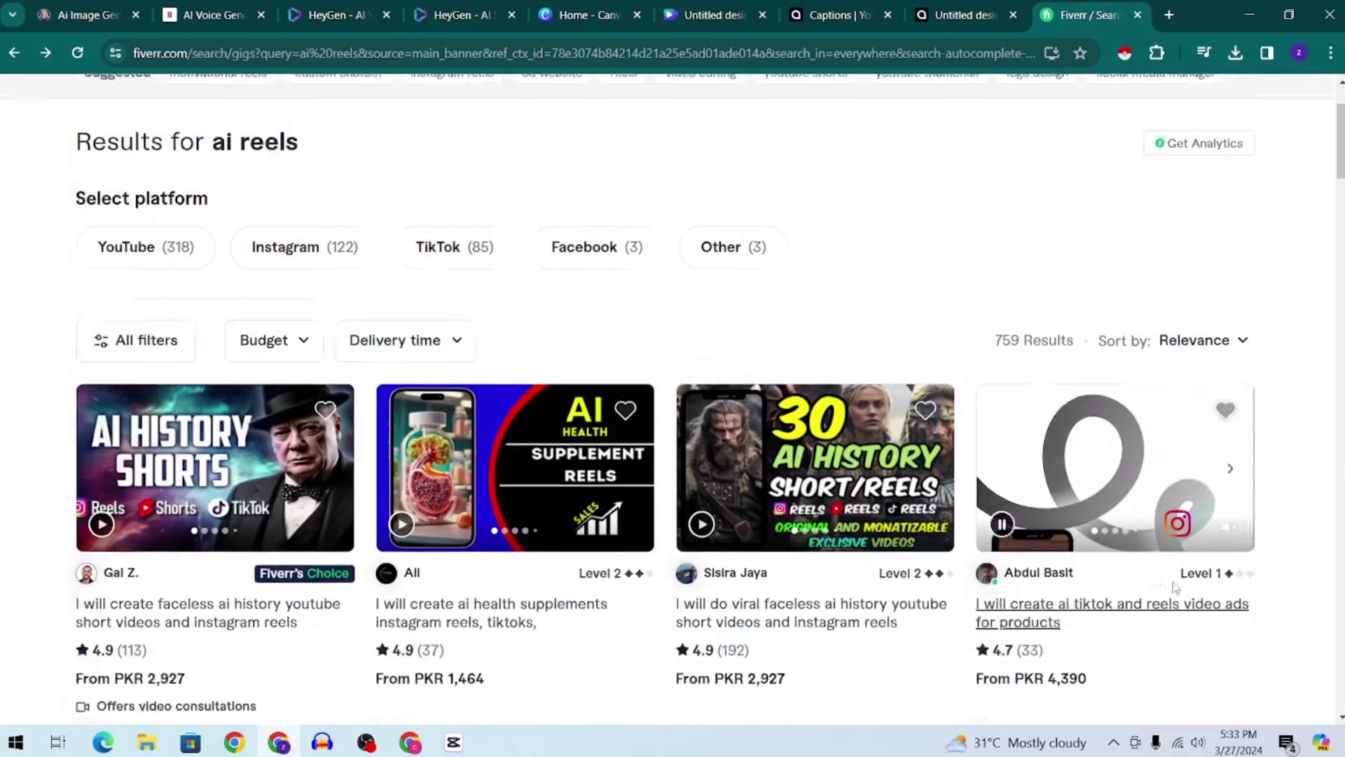
{"action": "scroll", "coordinate": [688, 352], "scroll_direction": "down", "scroll_amount": 11}
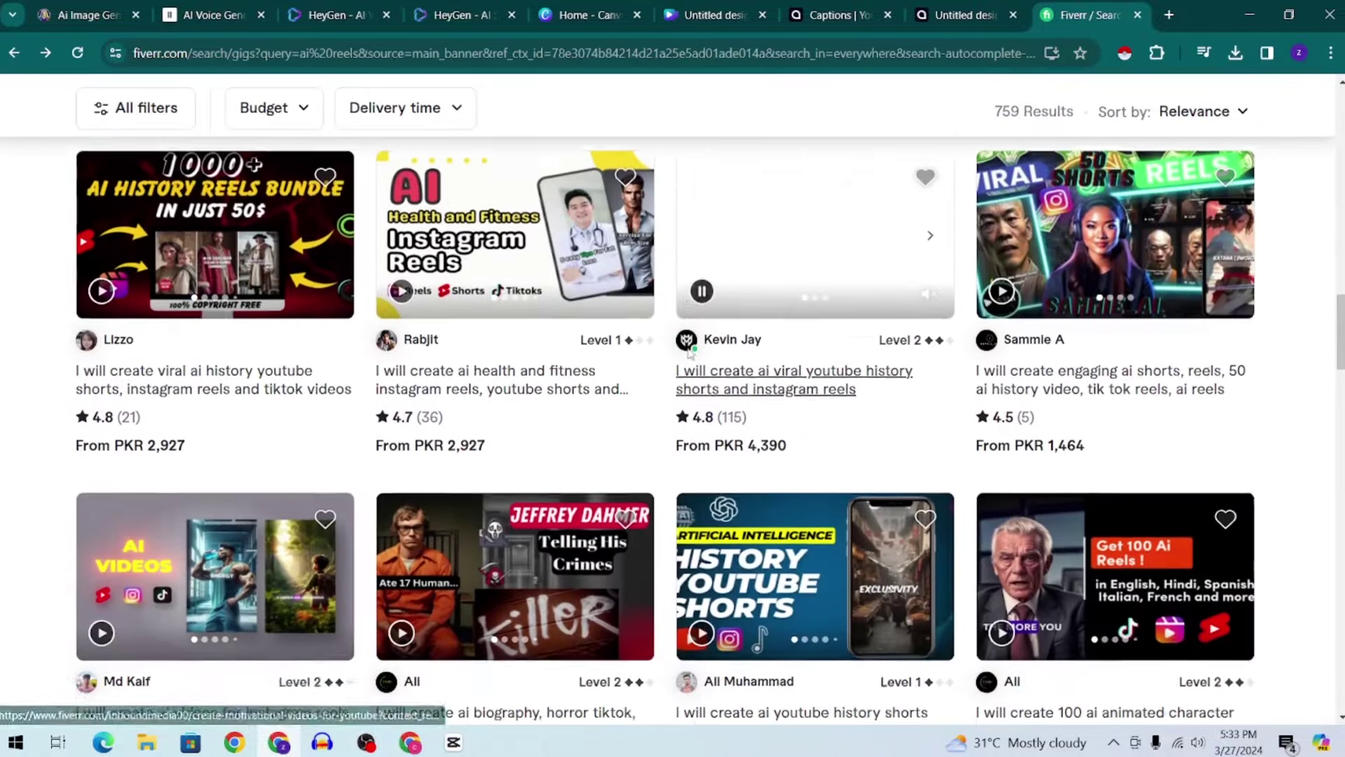
{"action": "scroll", "coordinate": [689, 353], "scroll_direction": "down", "scroll_amount": 5}
{"action": "scroll", "coordinate": [688, 354], "scroll_direction": "up", "scroll_amount": 8}
{"action": "scroll", "coordinate": [689, 355], "scroll_direction": "up", "scroll_amount": 10}
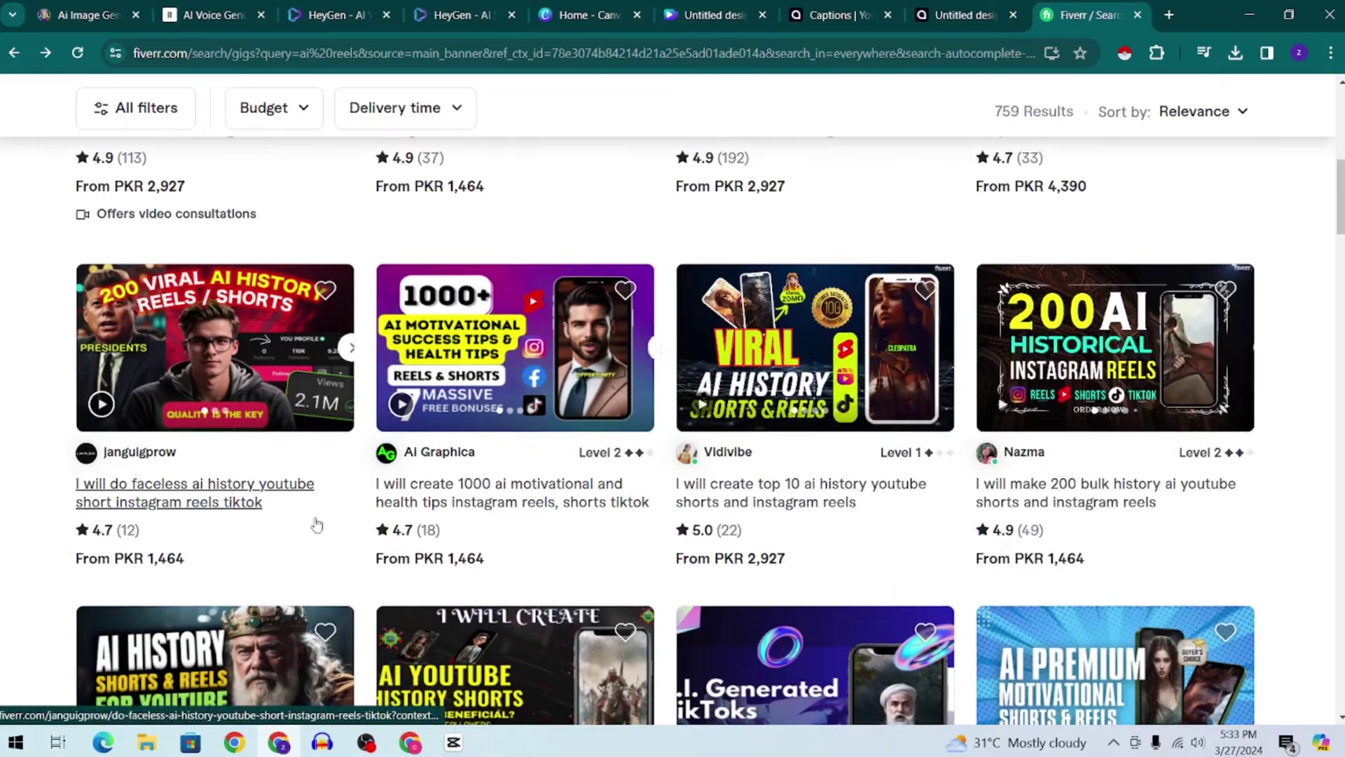
{"action": "scroll", "coordinate": [188, 559], "scroll_direction": "down", "scroll_amount": 6}
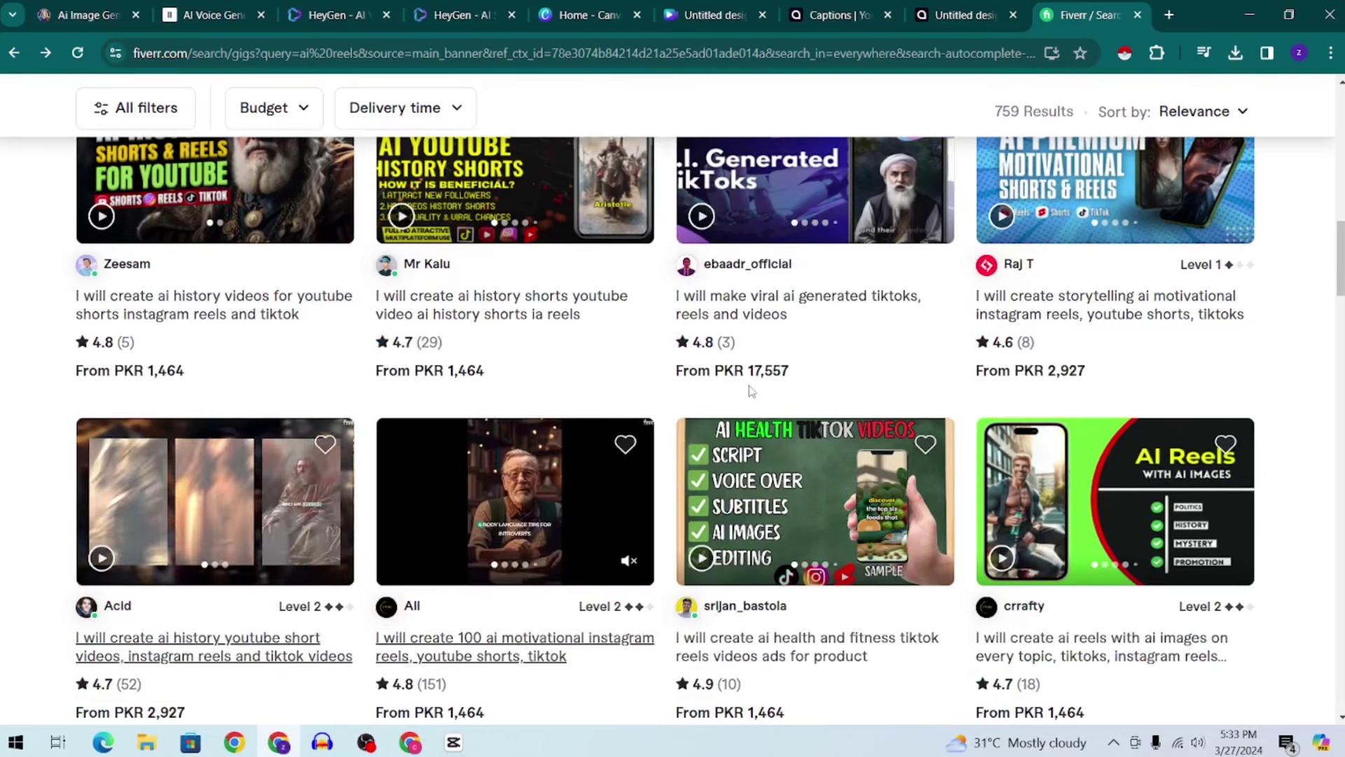
{"action": "scroll", "coordinate": [750, 390], "scroll_direction": "up", "scroll_amount": 2}
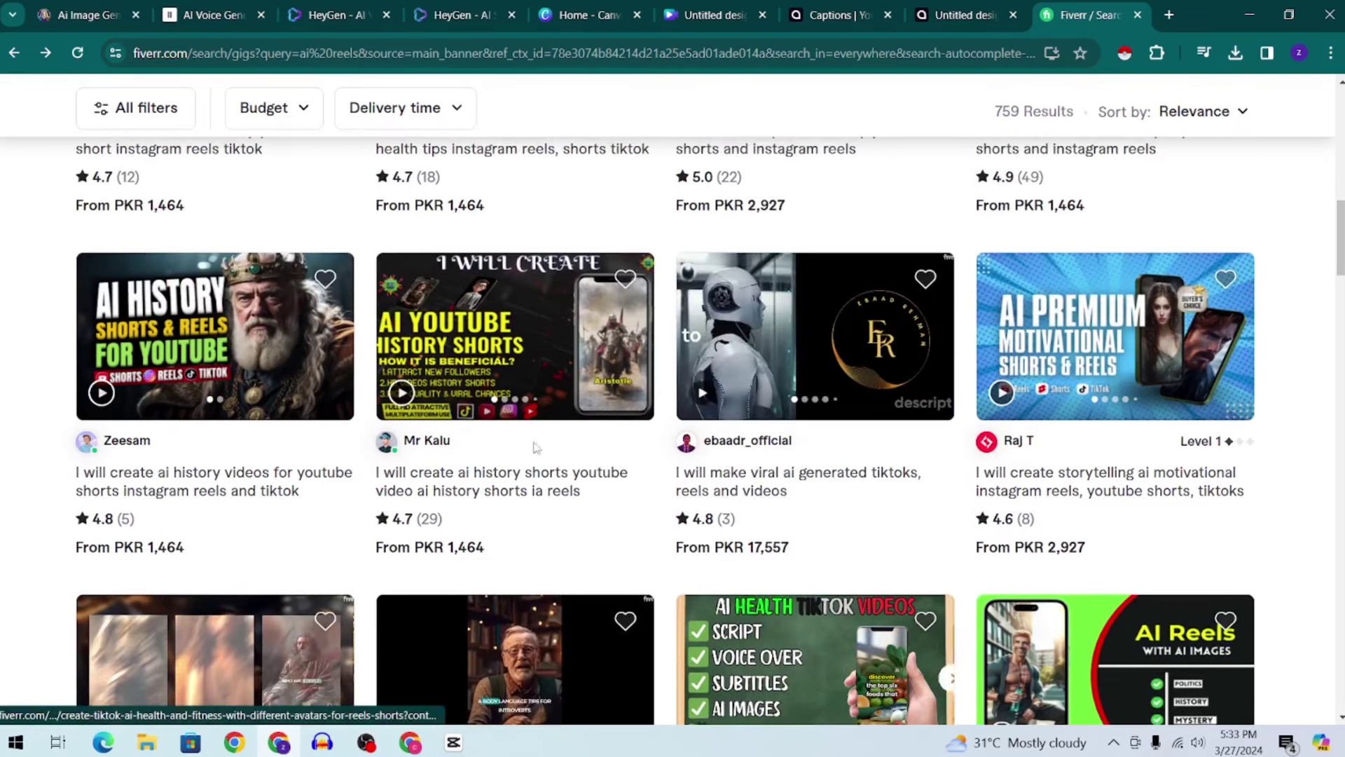
{"action": "scroll", "coordinate": [1025, 342], "scroll_direction": "down", "scroll_amount": 3}
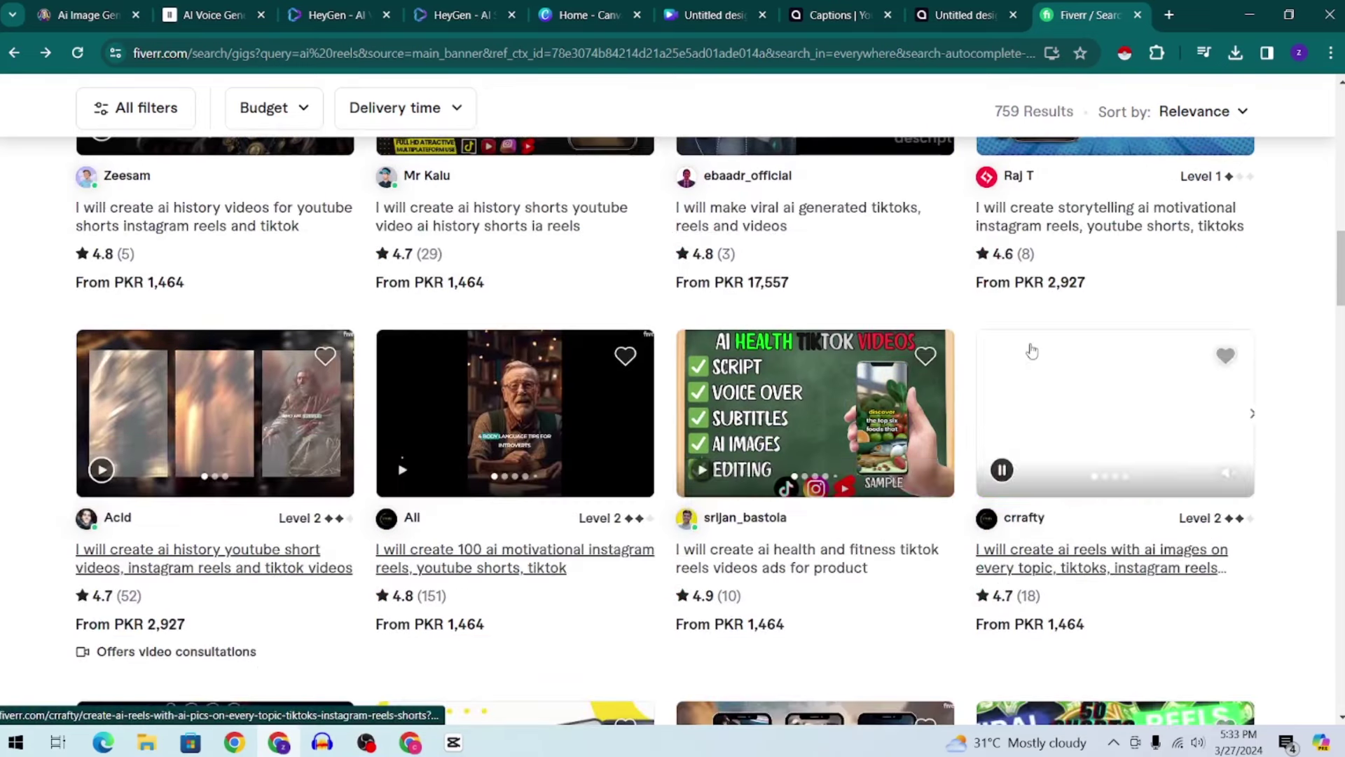